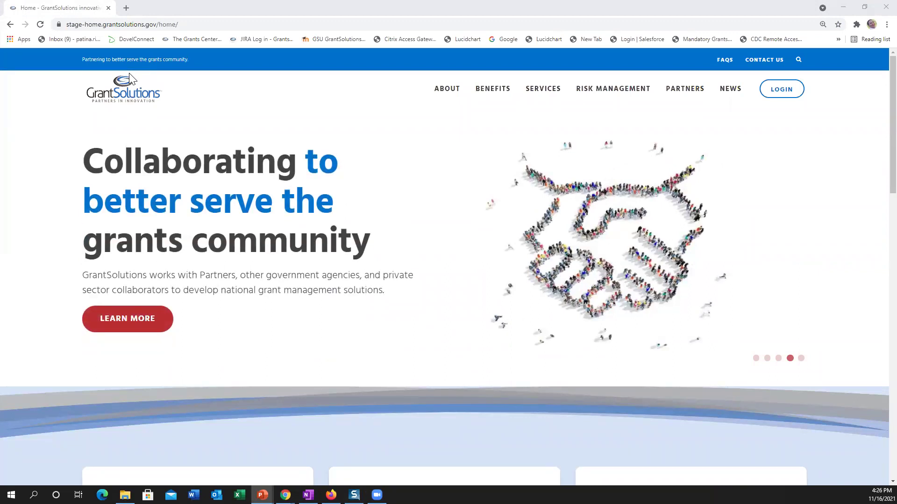
# Enlarge the browser page zoom twice from Chrome's menu
pyautogui.click(887, 24)
pyautogui.click(858, 112)
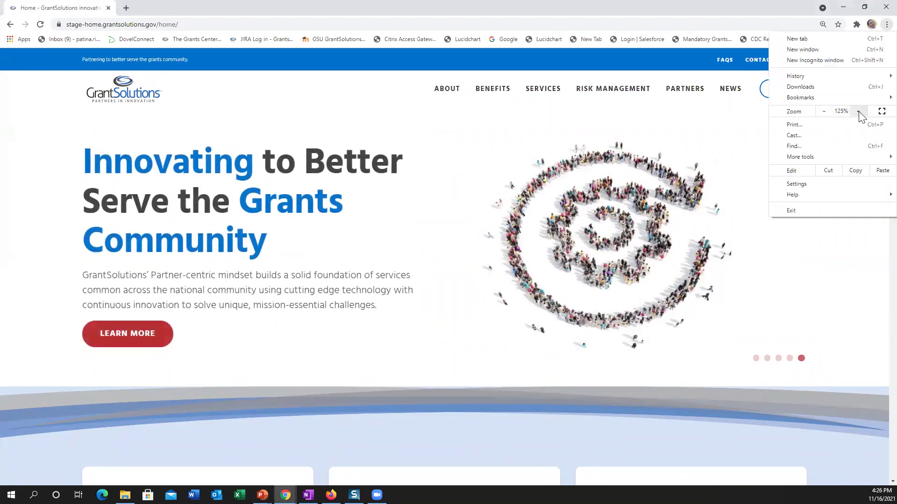
pyautogui.click(312, 128)
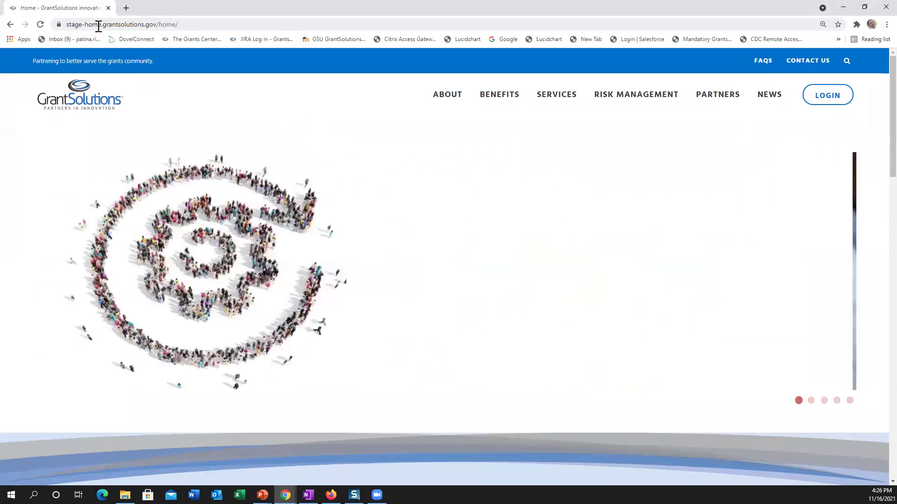
# Sign in to GrantSolutions with the grantee account's username and password
pyautogui.click(834, 98)
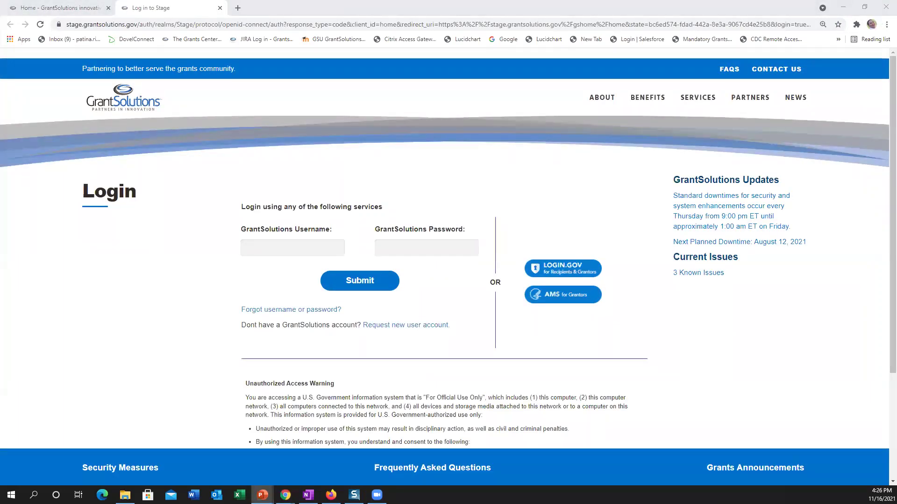
pyautogui.click(282, 246)
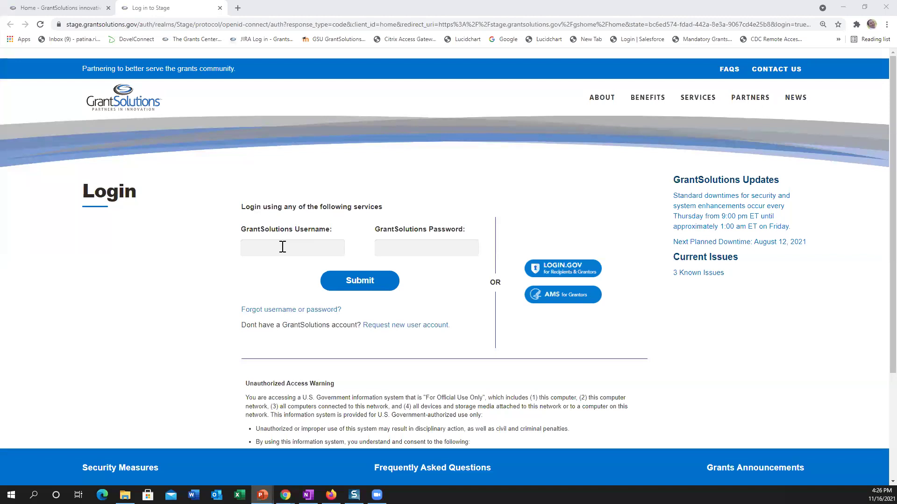
pyautogui.write('AOLDC-Grantee')
pyautogui.click(406, 249)
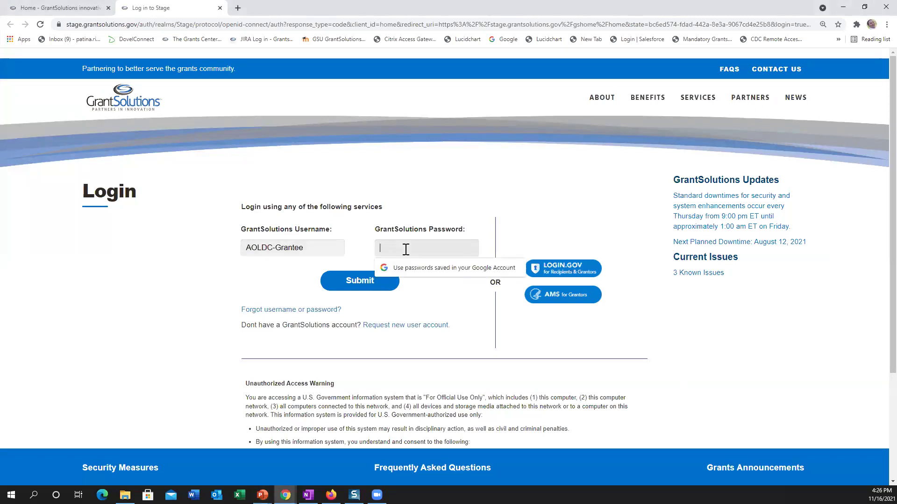
pyautogui.write('*******')
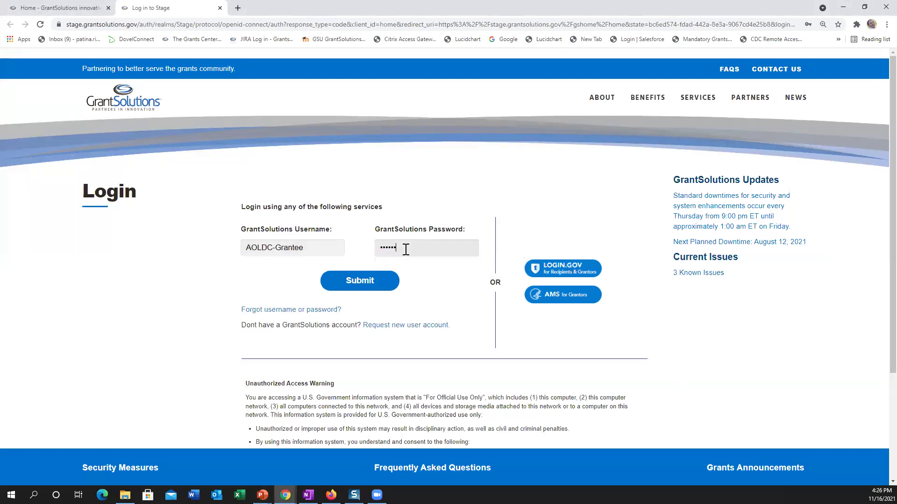
pyautogui.write('*')
pyautogui.click(360, 282)
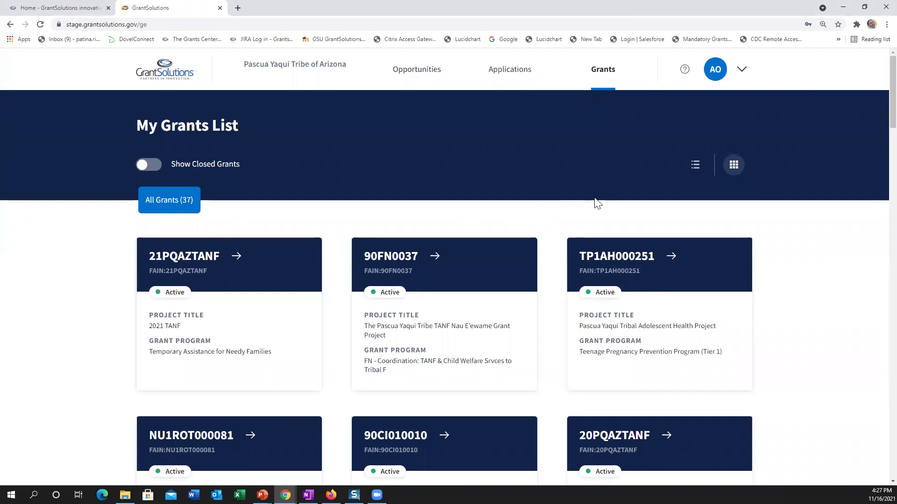
pyautogui.hotkey('alt', 'Tab')
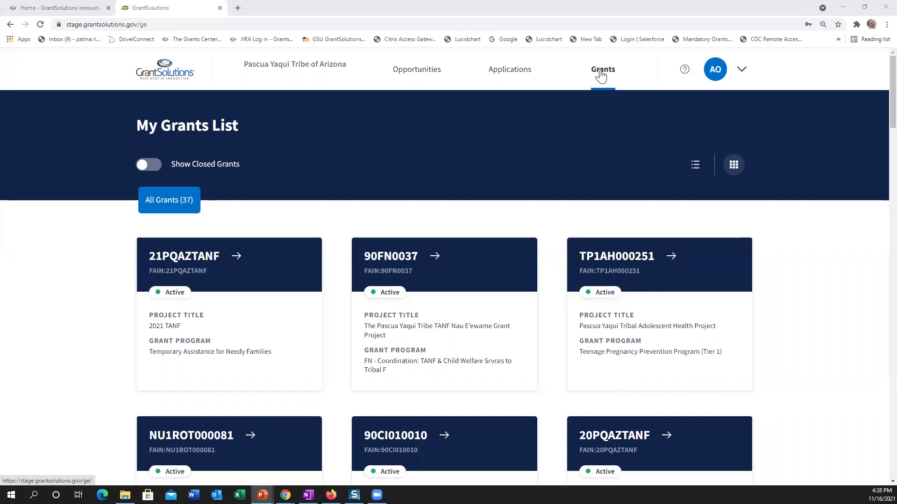
pyautogui.click(684, 73)
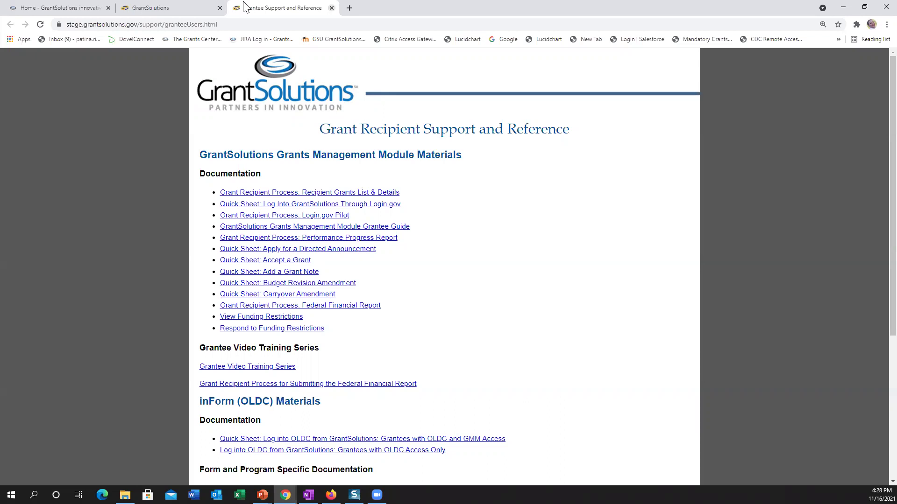
pyautogui.hotkey('ctrl', 'w')
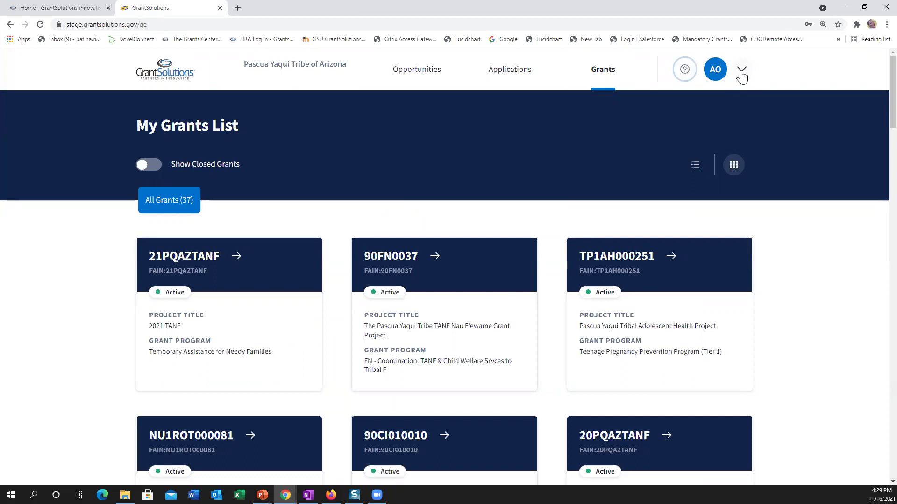
pyautogui.click(741, 73)
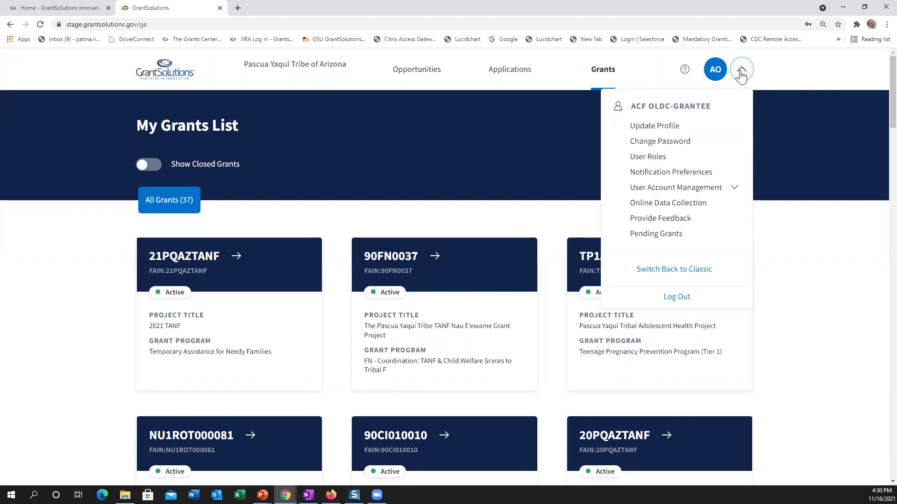
pyautogui.tripleClick(325, 146)
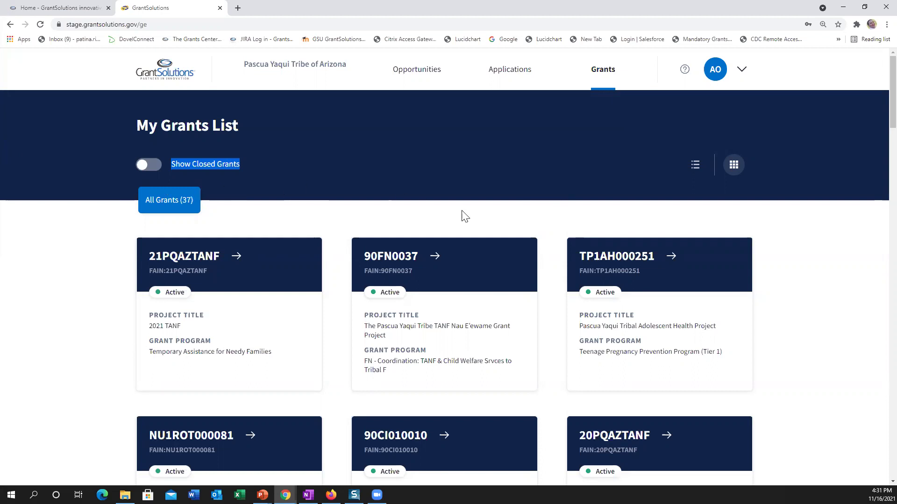
pyautogui.click(266, 217)
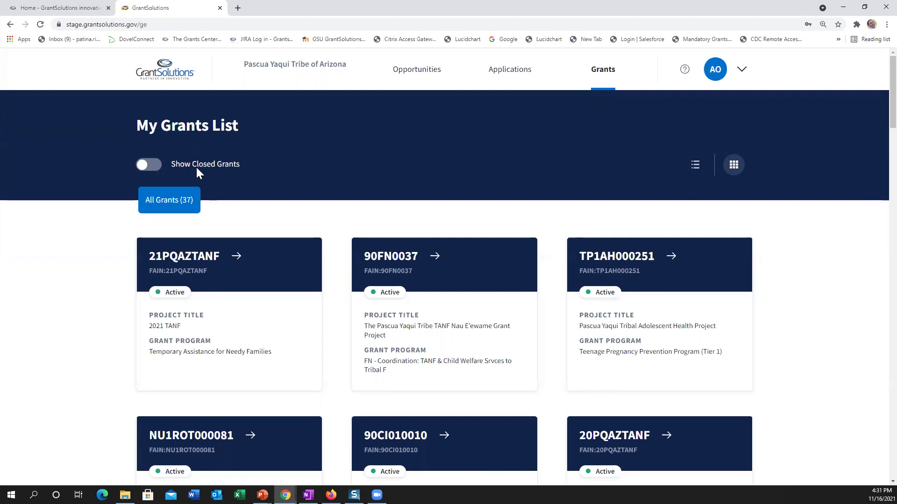
pyautogui.click(156, 171)
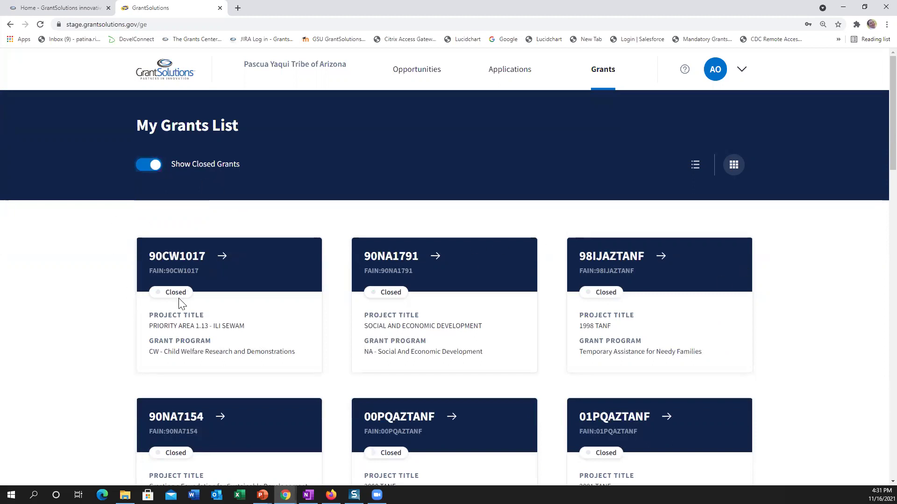
pyautogui.scroll(-2, 582, 401)
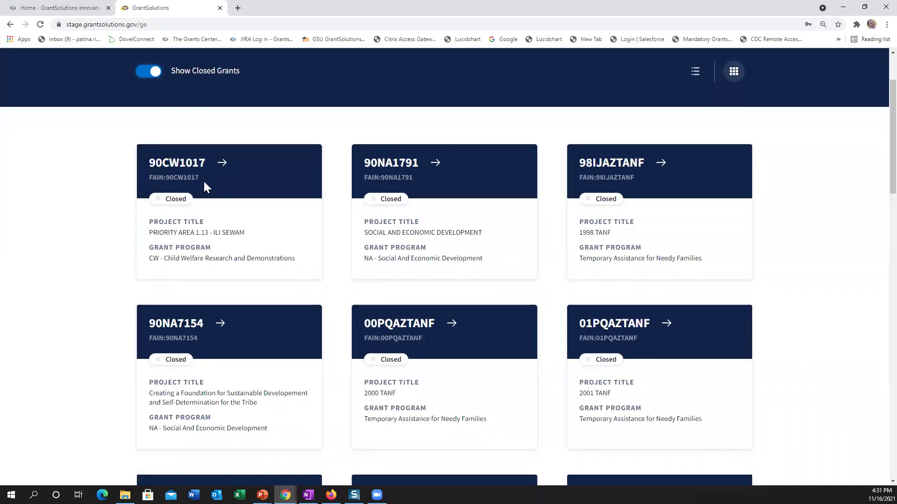
pyautogui.scroll(2, 150, 147)
pyautogui.click(147, 167)
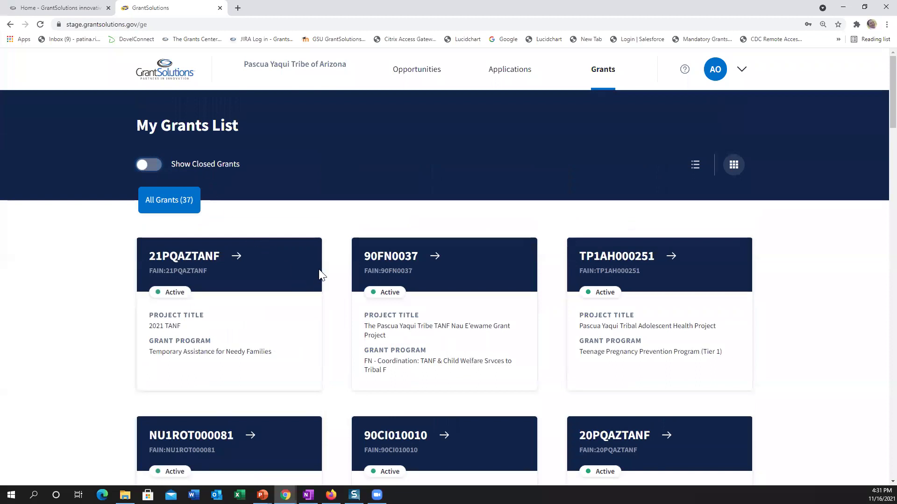
pyautogui.scroll(-1, 289, 236)
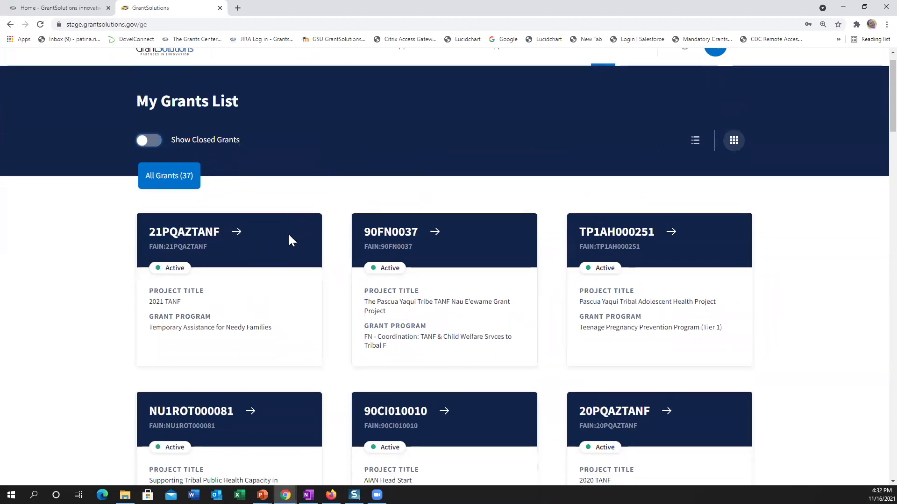
pyautogui.scroll(-1, 289, 241)
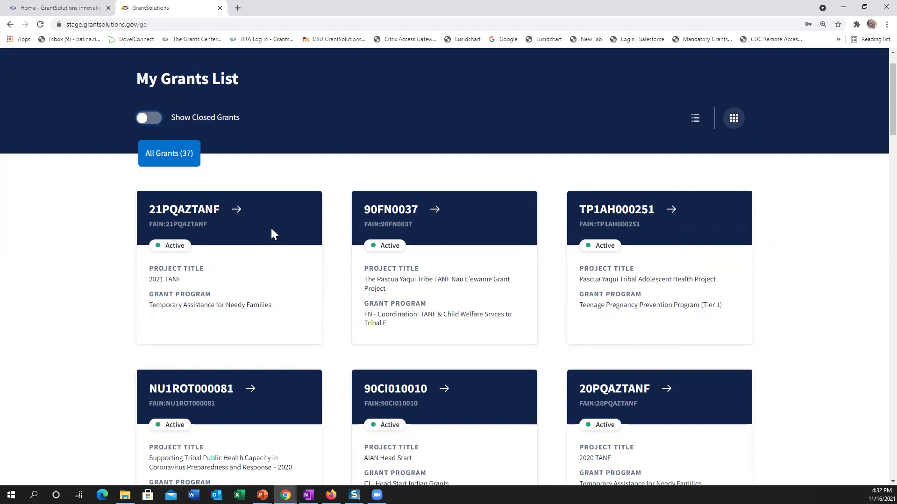
pyautogui.scroll(1, 270, 229)
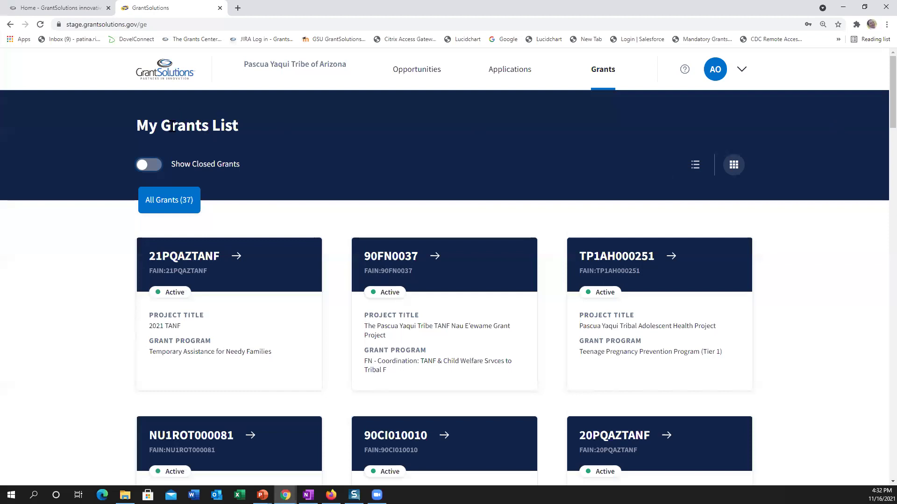
pyautogui.click(695, 166)
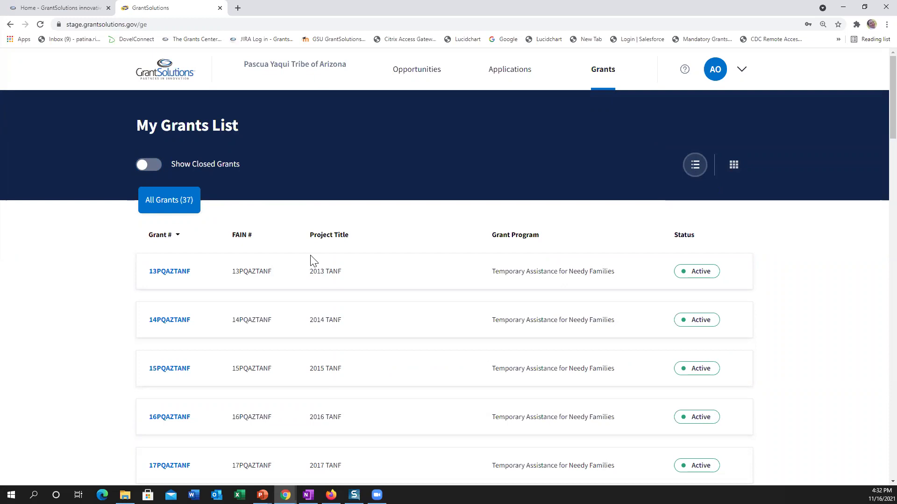
pyautogui.scroll(-1, 312, 258)
pyautogui.scroll(-3, 313, 261)
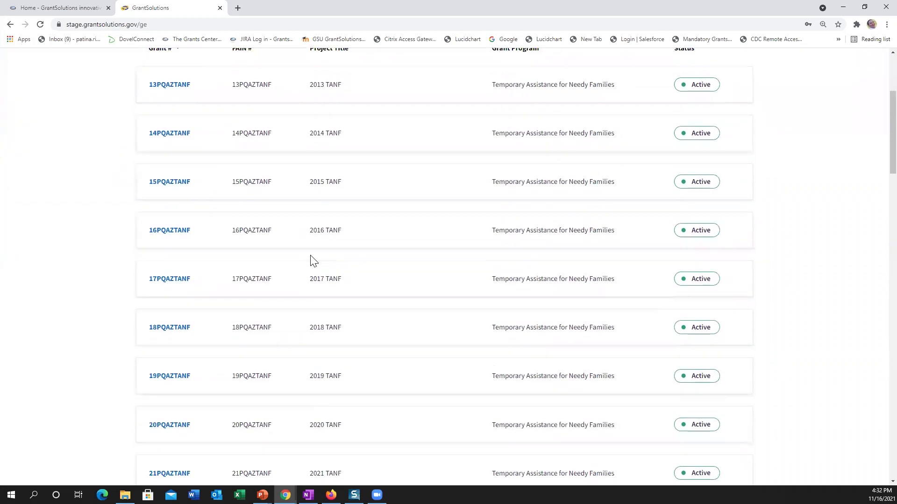
pyautogui.scroll(4, 313, 261)
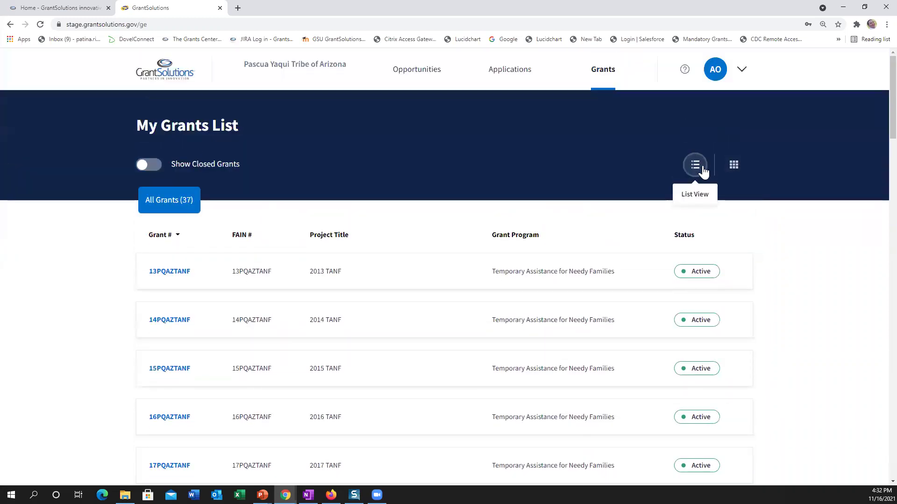
# Show the My Grants List in Grid View, browse the grant cards, then switch to PowerPoint
pyautogui.click(734, 166)
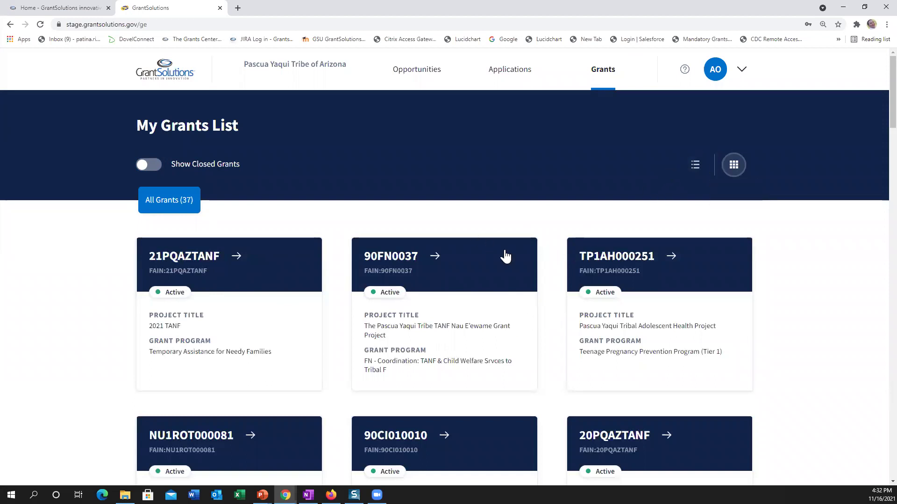
pyautogui.scroll(-1, 510, 248)
pyautogui.scroll(1, 512, 248)
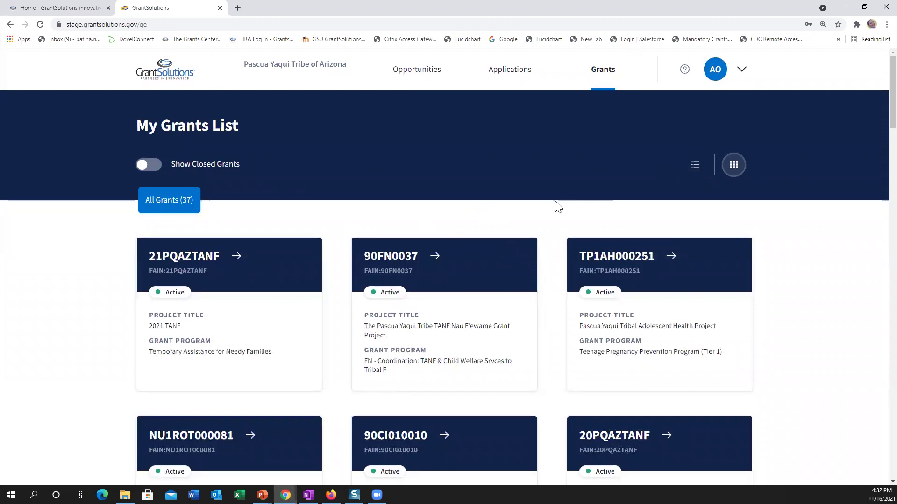
pyautogui.scroll(-2, 554, 203)
pyautogui.scroll(-16, 554, 207)
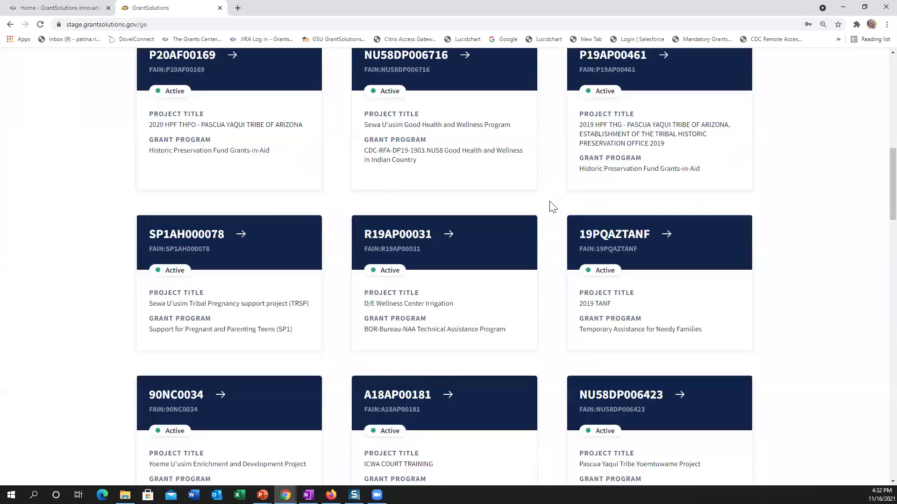
pyautogui.scroll(-15, 552, 207)
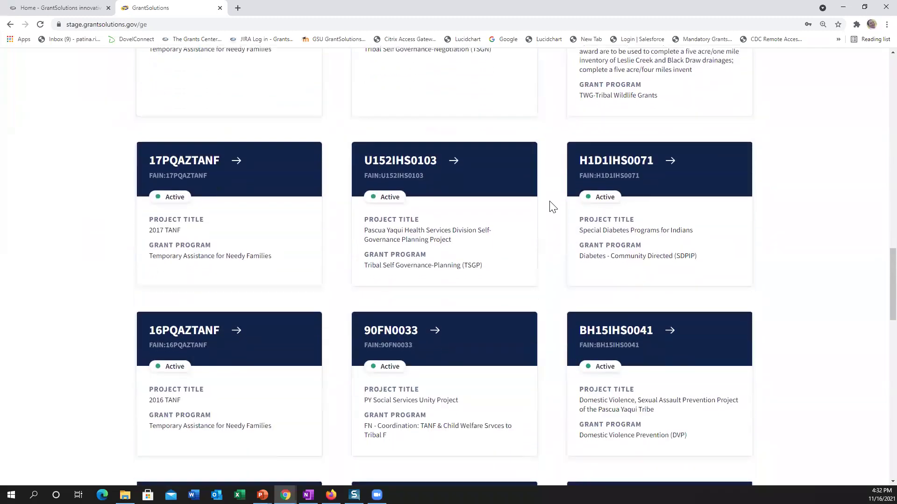
pyautogui.scroll(20, 552, 207)
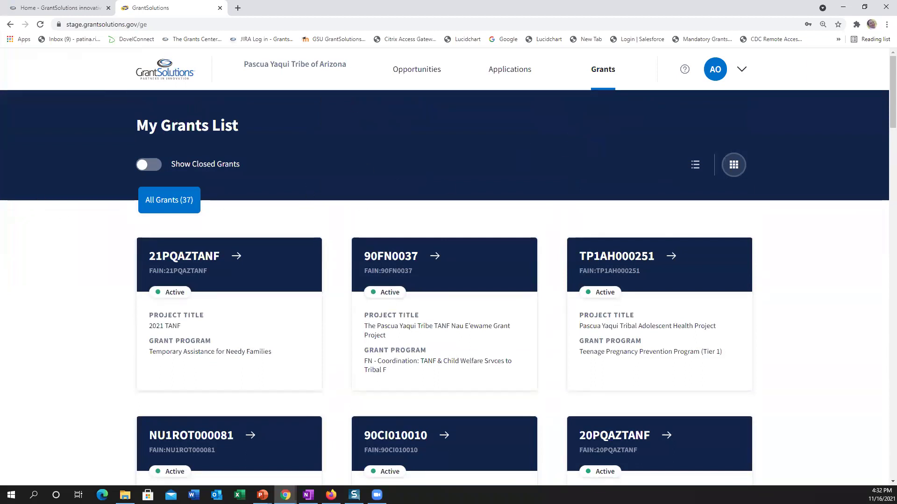
pyautogui.hotkey('alt', 'Tab')
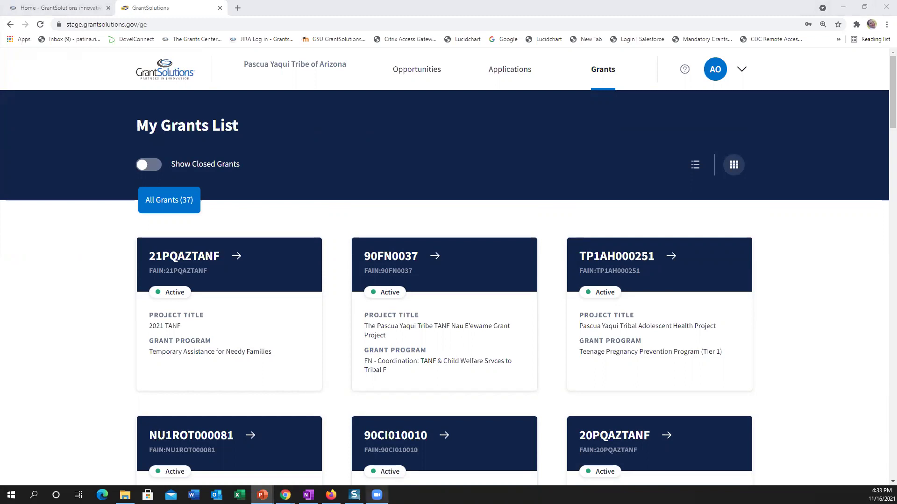
# Advance the slide show to slide 15, OLDC Home, then return to the Chrome grants list
pyautogui.moveTo(263, 495)
pyautogui.click(301, 460)
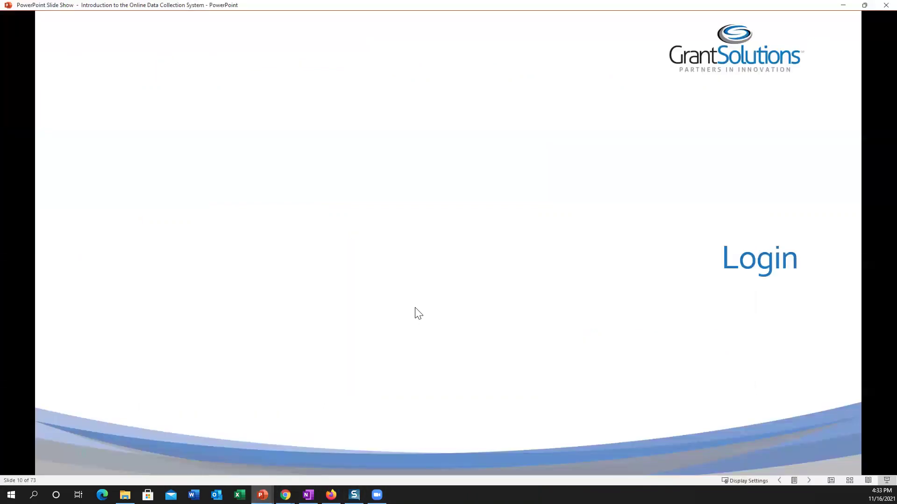
pyautogui.click(809, 481)
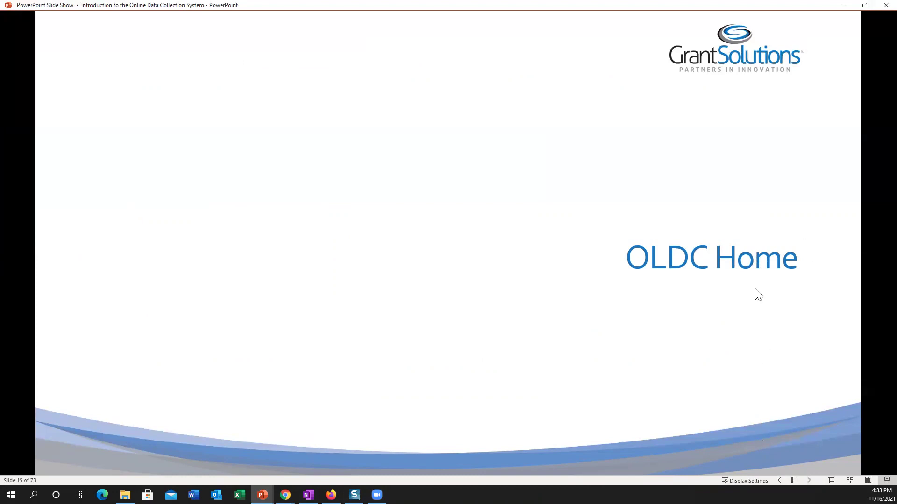
pyautogui.moveTo(309, 495)
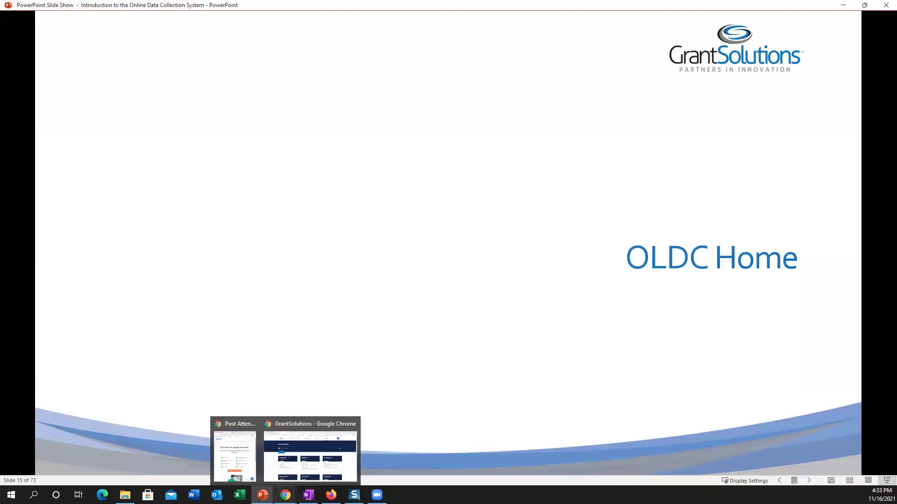
pyautogui.click(310, 456)
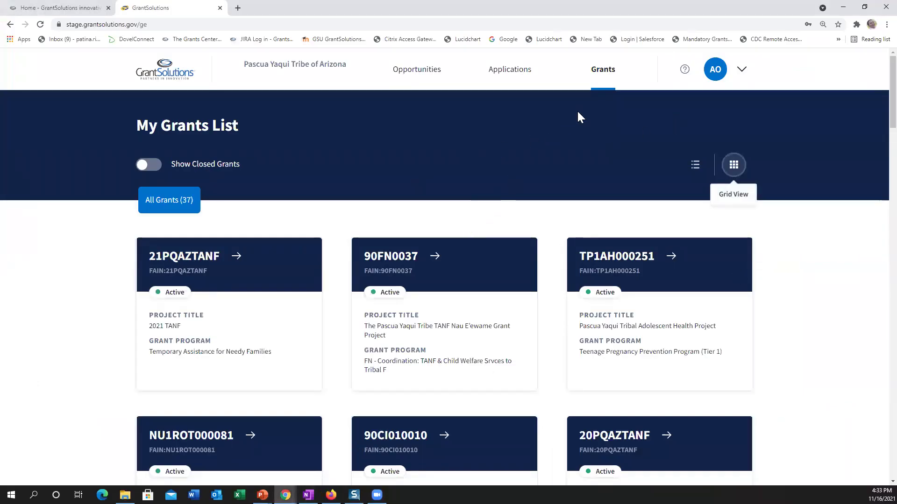
# Launch Online Data Collection in a new tab from the account chevron menu
pyautogui.click(741, 74)
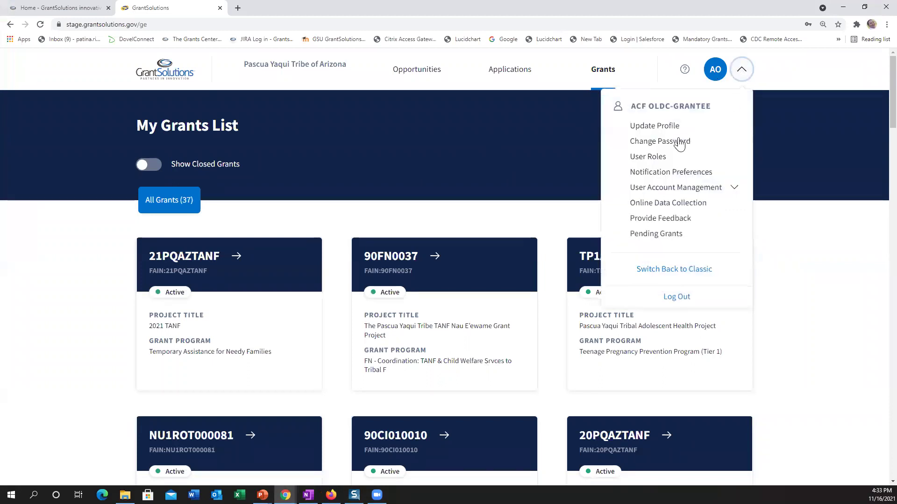
pyautogui.click(652, 204)
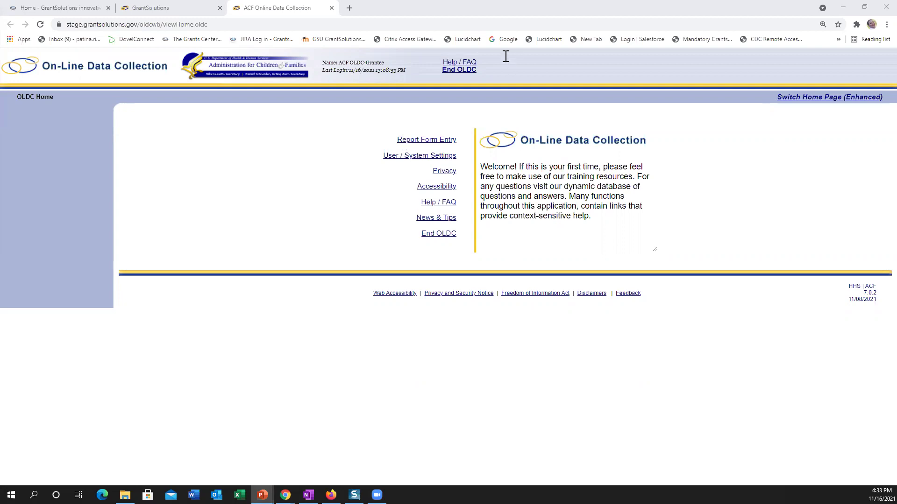
# Use Switch Home Page (Enhanced) to get the enhanced OLDC home page
pyautogui.click(794, 97)
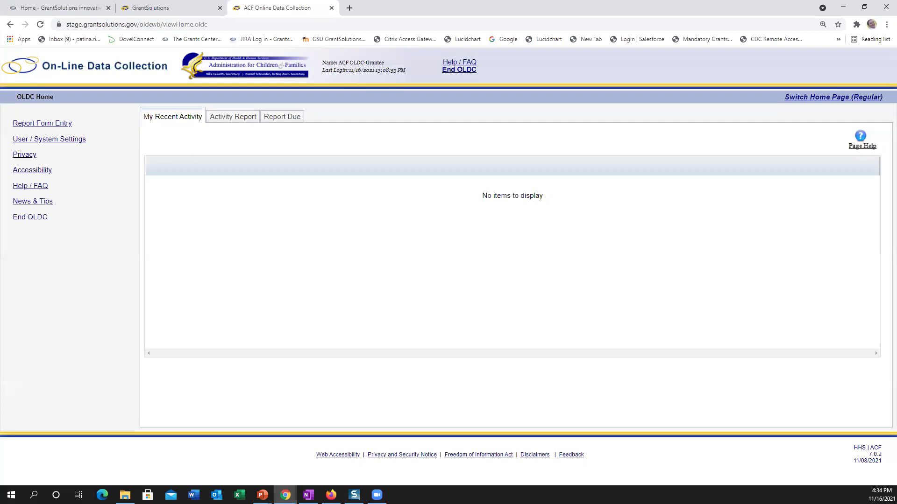
pyautogui.hotkey('alt', 'Tab')
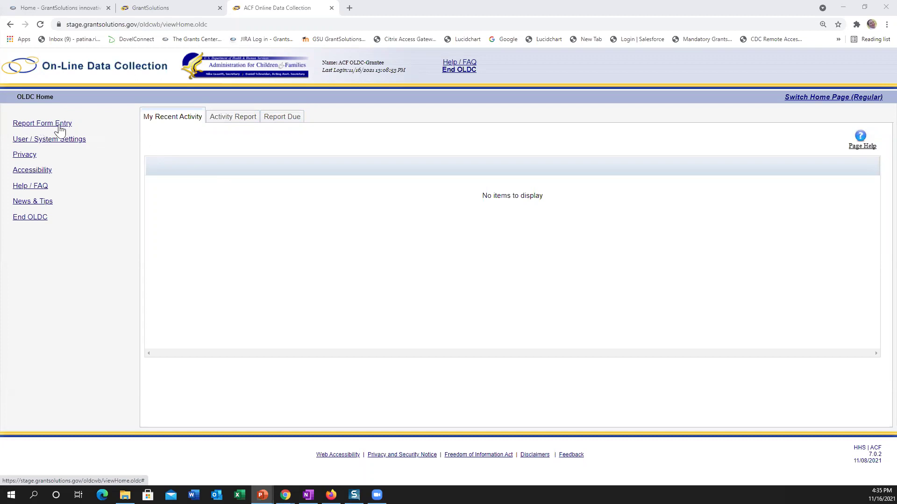
pyautogui.moveTo(59, 130)
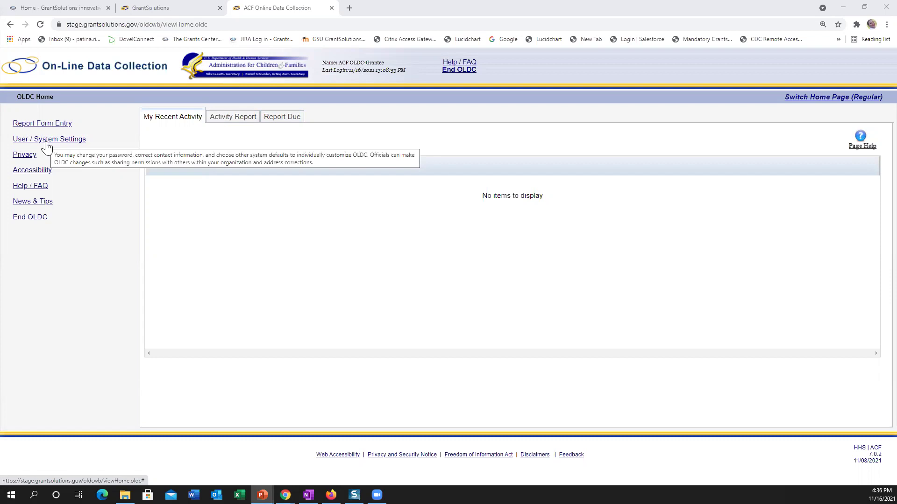
pyautogui.click(47, 143)
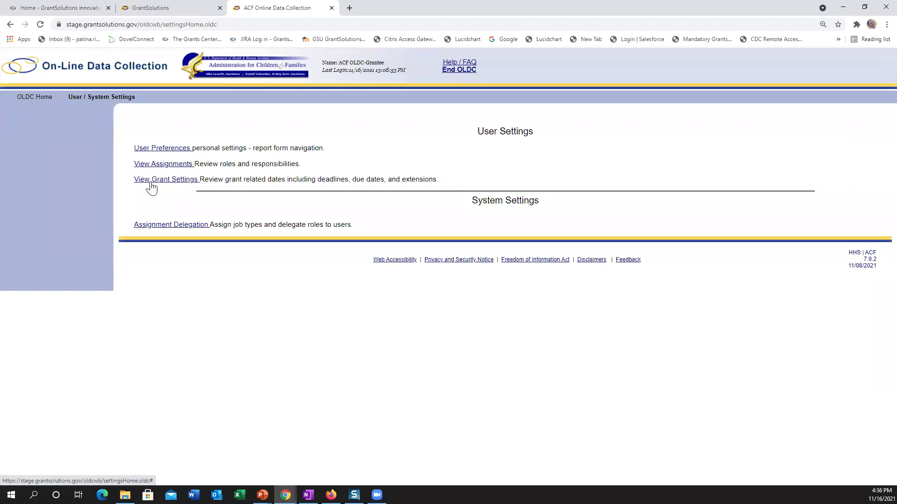
pyautogui.click(30, 101)
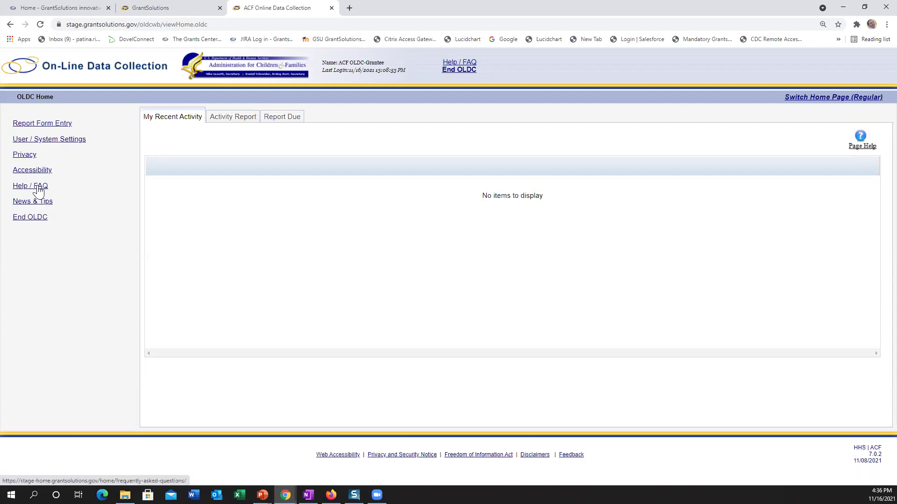
# Open Help / FAQ, scroll through the FAQ page, and drag its tab into a separate window
pyautogui.click(38, 187)
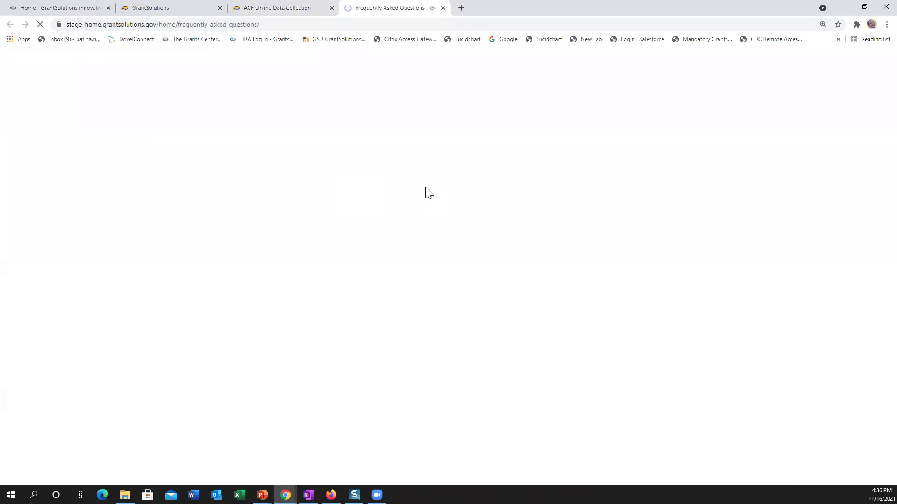
pyautogui.scroll(-10, 327, 233)
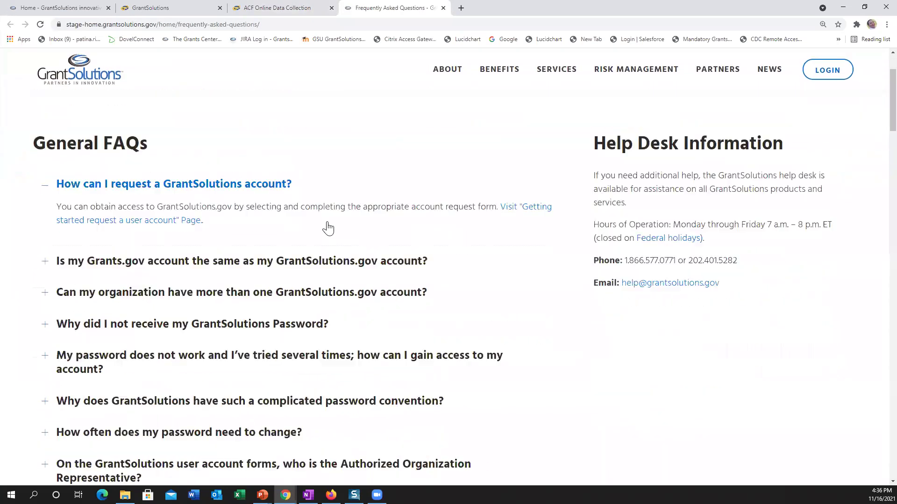
pyautogui.scroll(10, 327, 228)
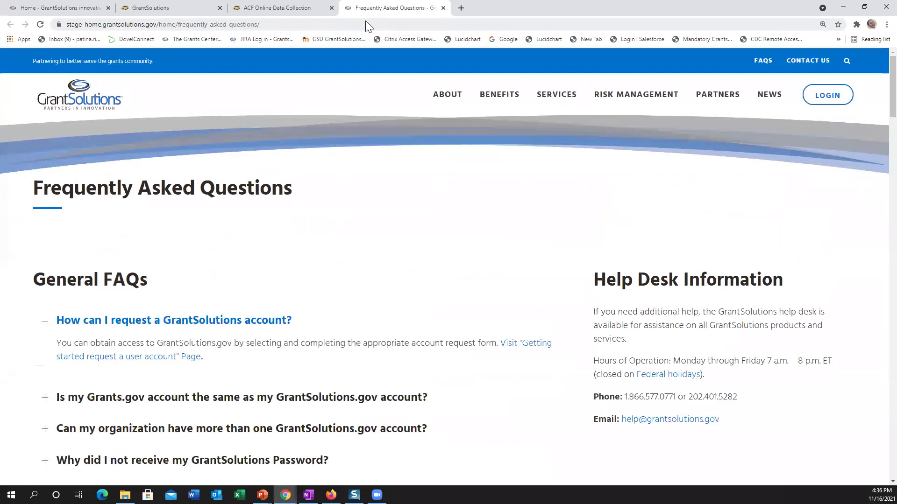
pyautogui.moveTo(395, 8); pyautogui.dragTo(89, 177)
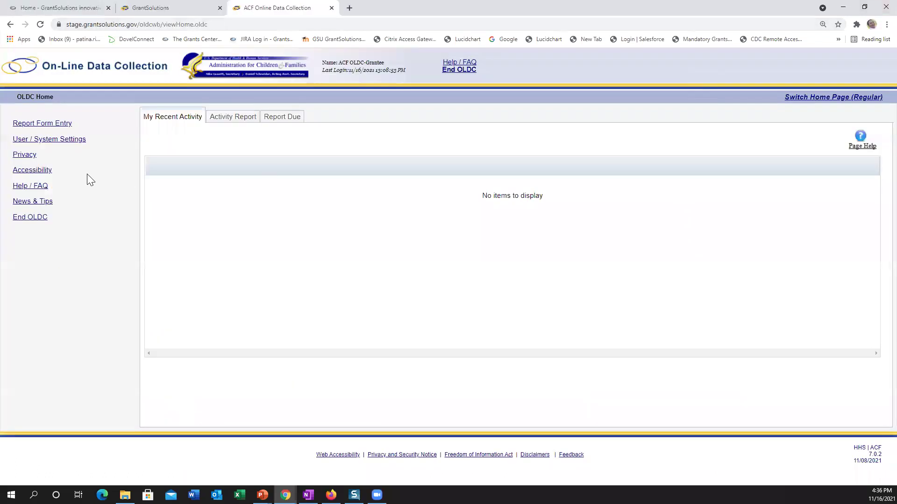
# Open the News & Tips resources page in a new tab, then return to ACF Online Data Collection
pyautogui.click(37, 204)
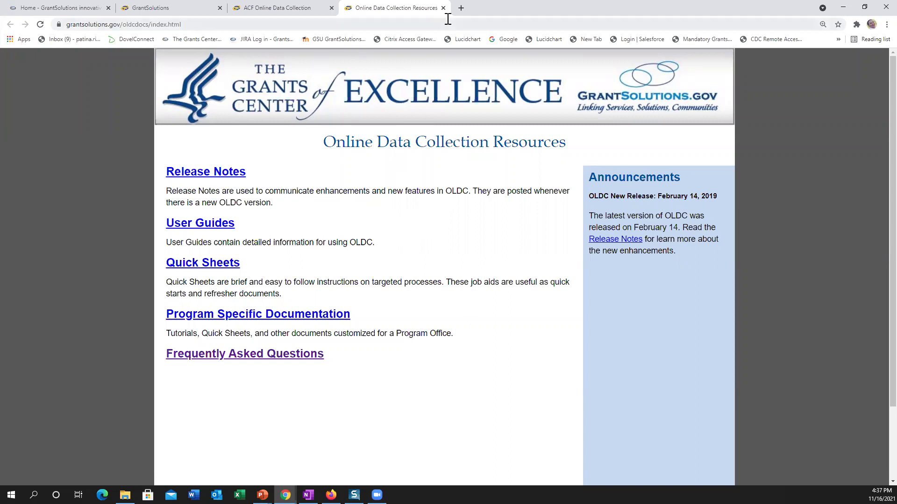
pyautogui.click(244, 10)
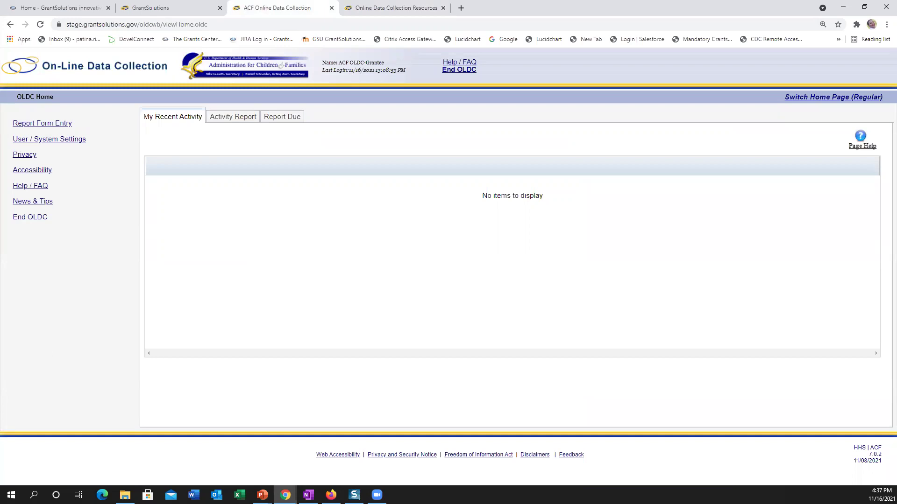
# Switch over to the PowerPoint presentation
pyautogui.hotkey('alt', 'Tab')
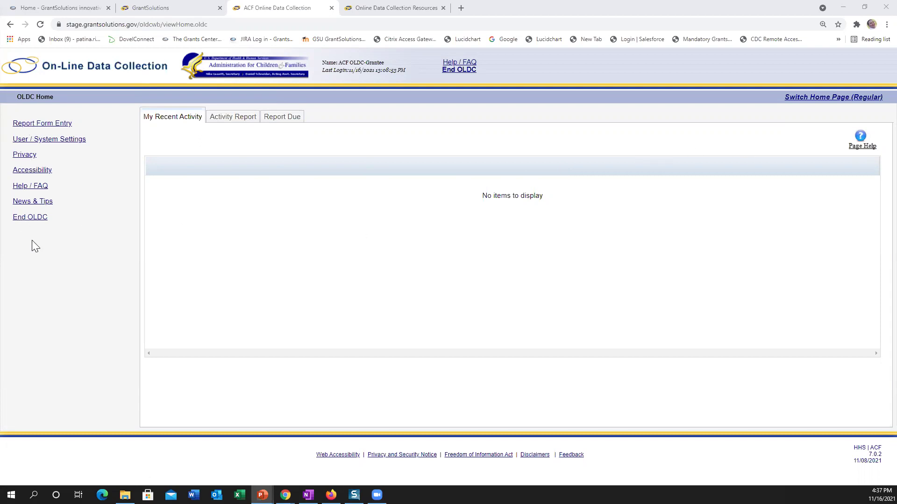
# View the Activity Report, then the Report Due tab, and return to the empty My Recent Activity list
pyautogui.click(236, 118)
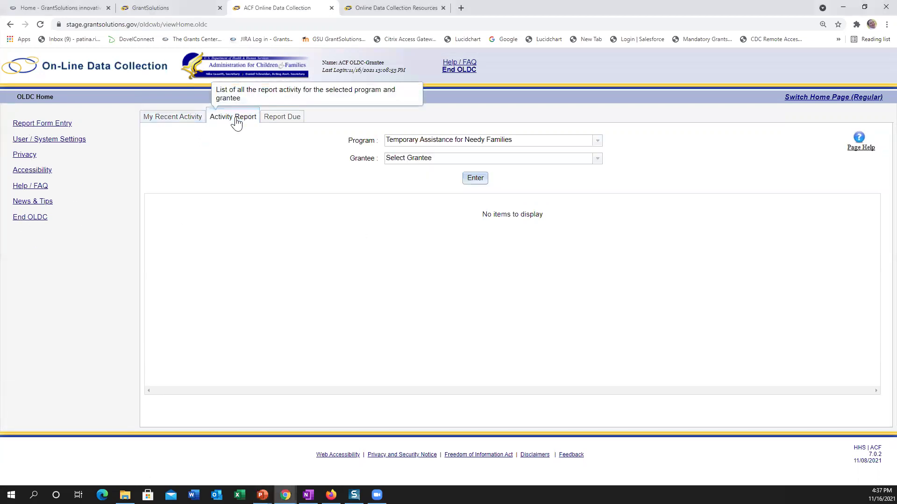
pyautogui.hotkey('alt', 'Tab')
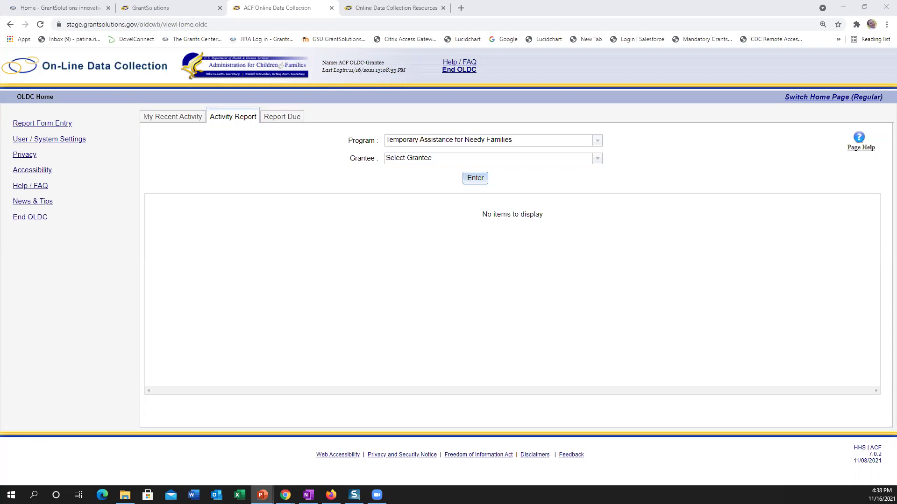
pyautogui.moveTo(51, 126)
pyautogui.click(294, 118)
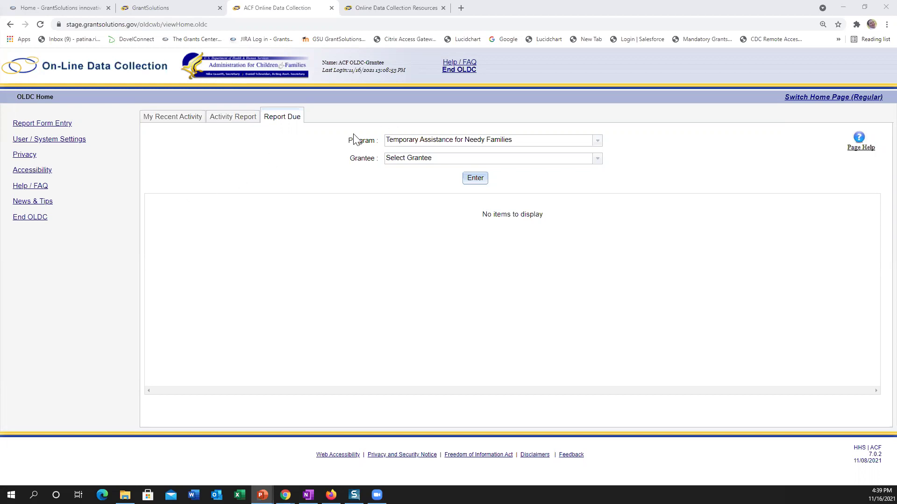
pyautogui.click(169, 122)
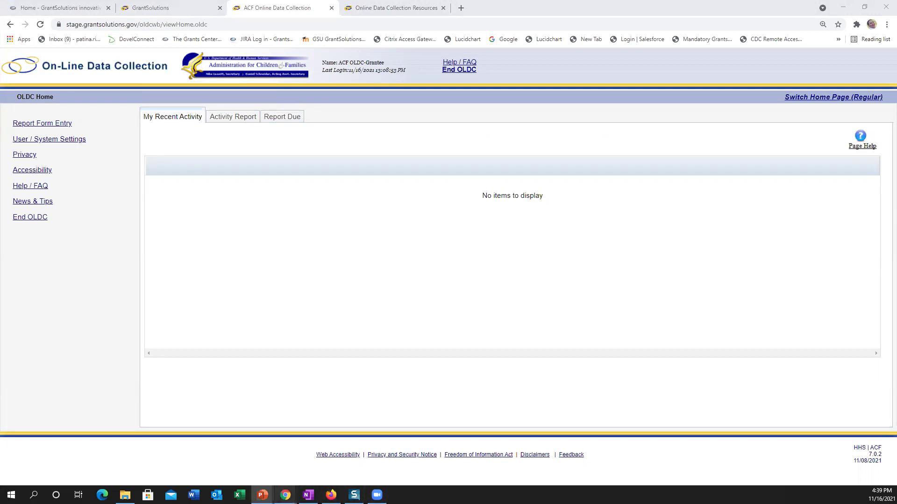
# Advance the slide show to slide 26, Verify Existing Permissions, then return to the OLDC browser window
pyautogui.moveTo(262, 495)
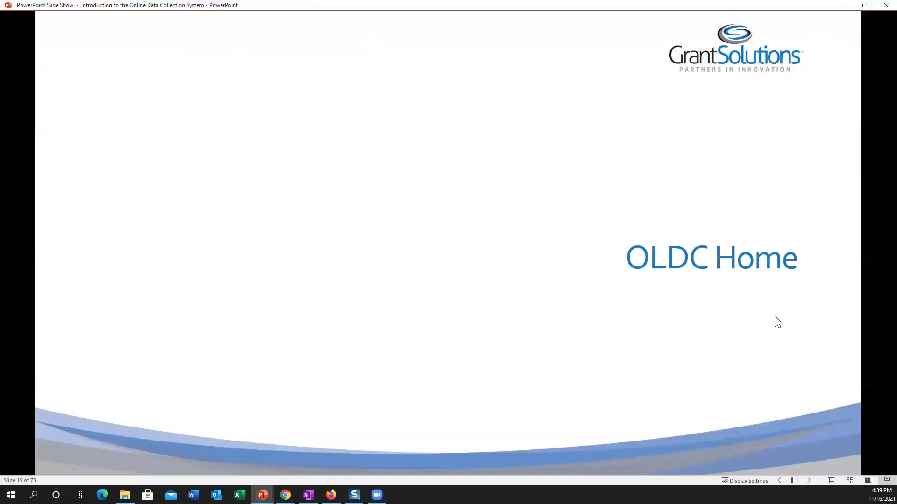
pyautogui.click(309, 462)
pyautogui.click(809, 480)
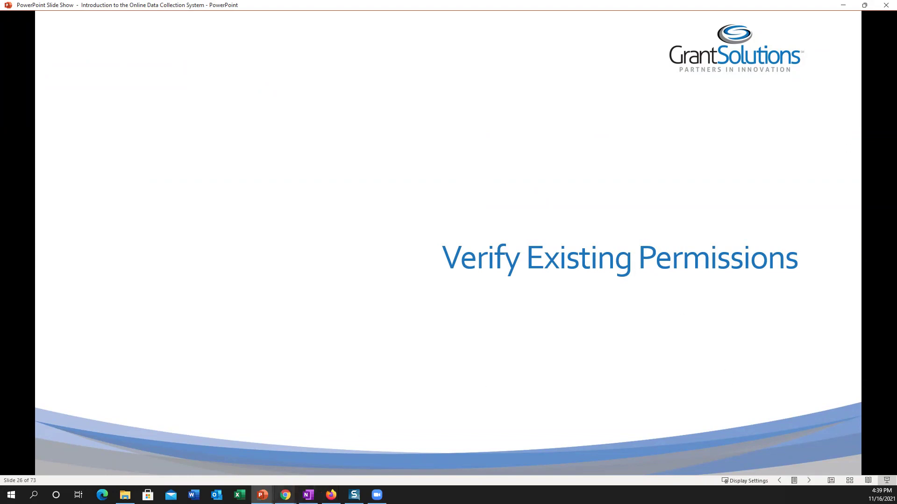
pyautogui.moveTo(285, 495)
pyautogui.click(310, 462)
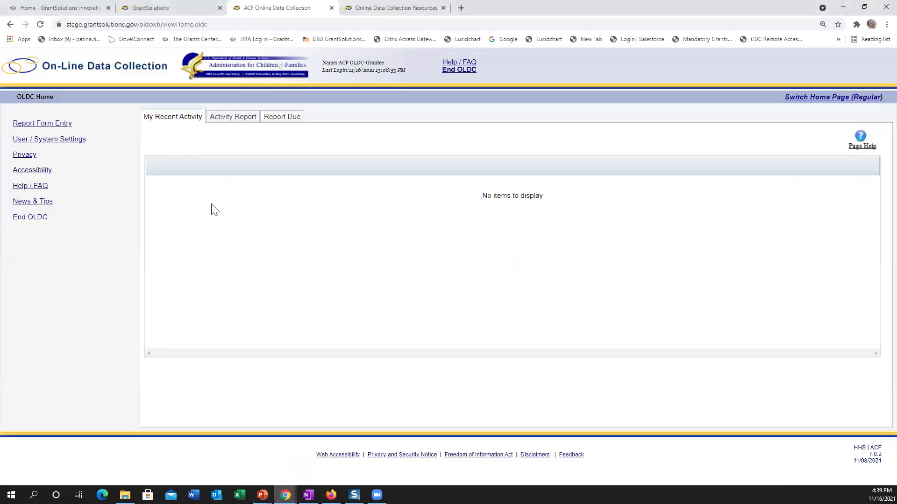
# In View Assignments, choose Temporary Assistance for Needy Families as the program and ARIZONA as the grantee
pyautogui.click(26, 140)
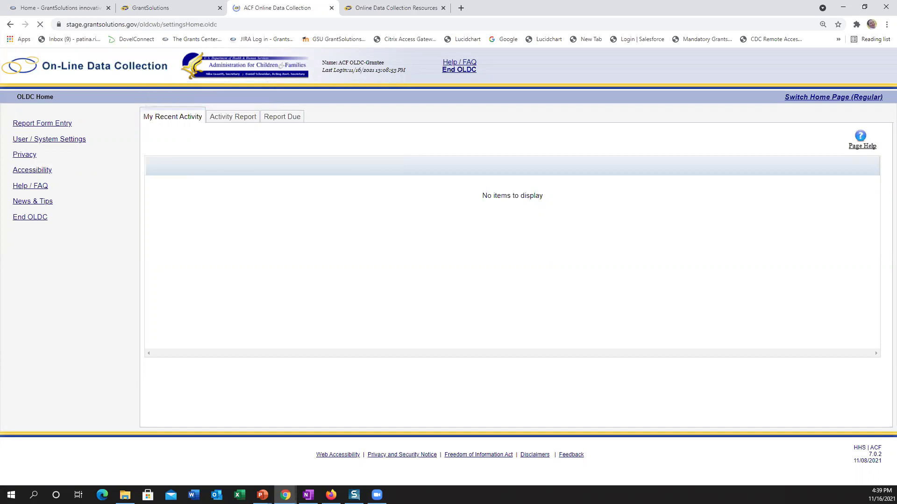
pyautogui.hotkey('alt', 'Tab')
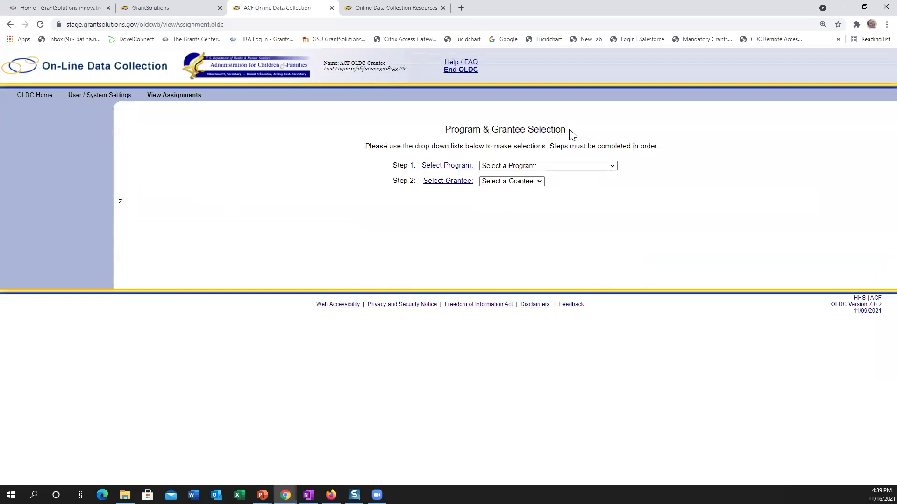
pyautogui.click(613, 168)
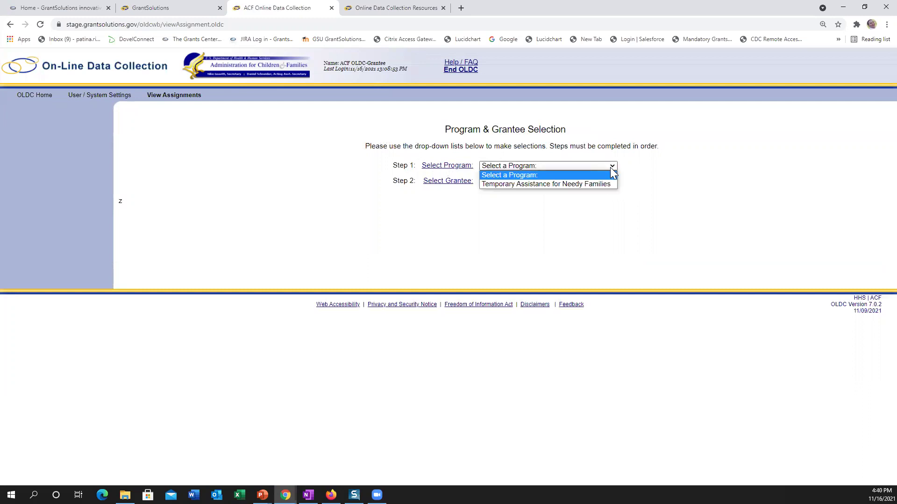
pyautogui.click(586, 184)
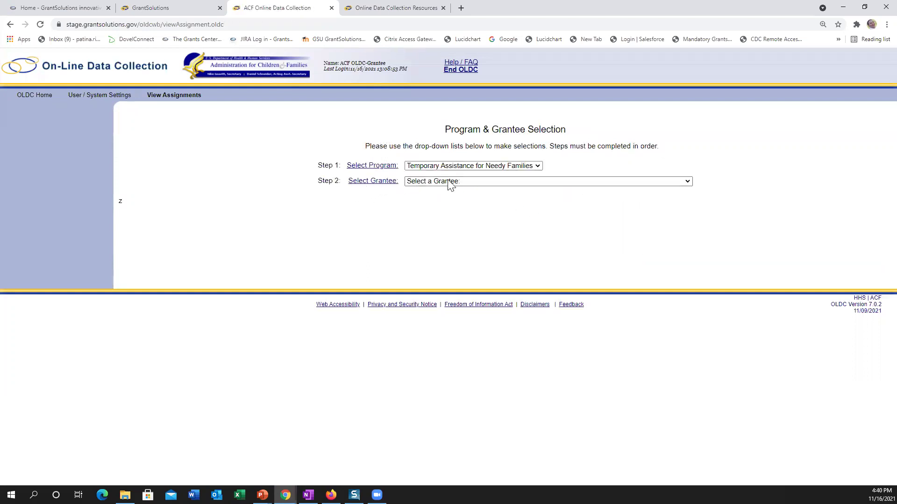
pyautogui.click(467, 183)
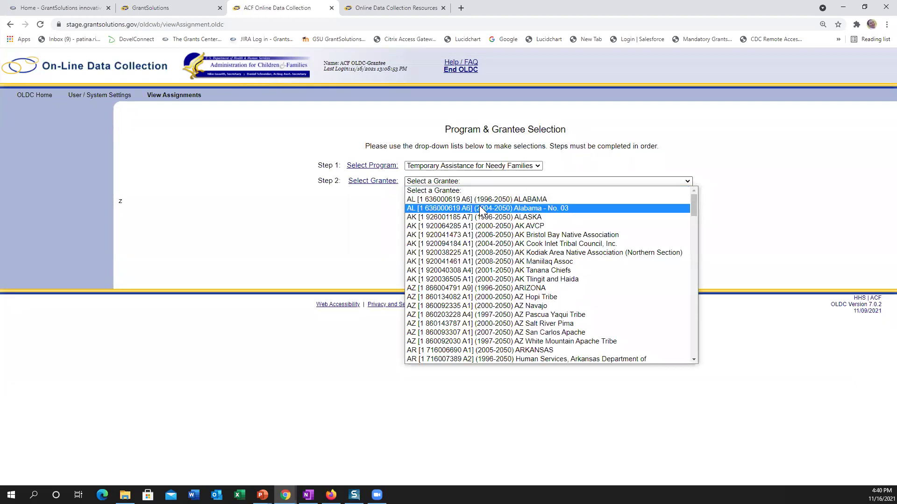
pyautogui.click(491, 289)
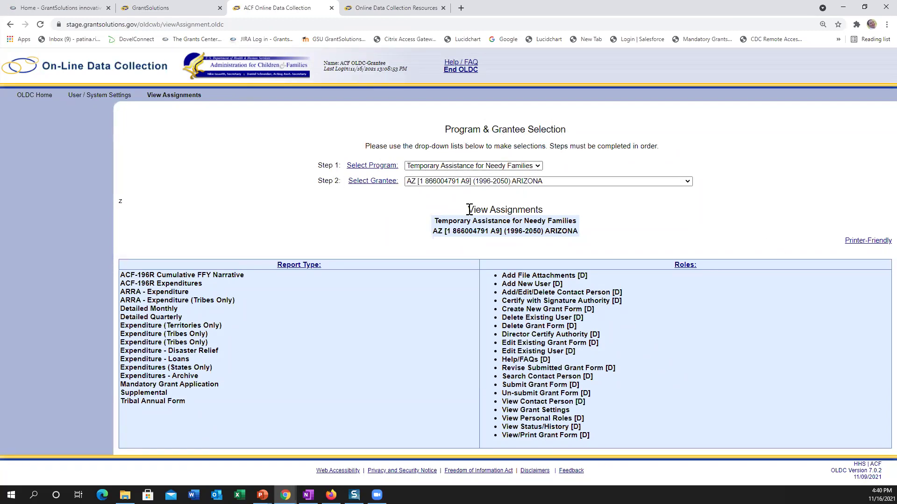
pyautogui.moveTo(467, 210); pyautogui.dragTo(557, 209)
pyautogui.click(632, 226)
pyautogui.press('super+shift+q')
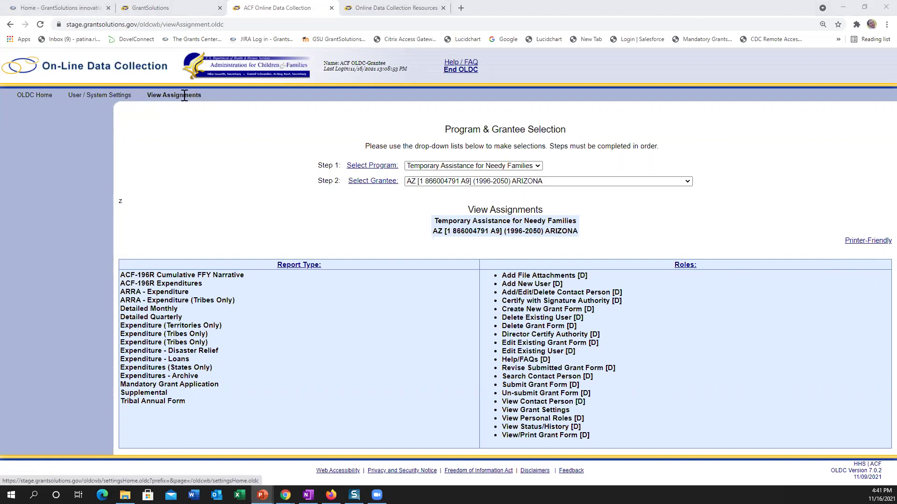
# Return to the OLDC Home page and minimize the stray browser window covering it
pyautogui.click(27, 100)
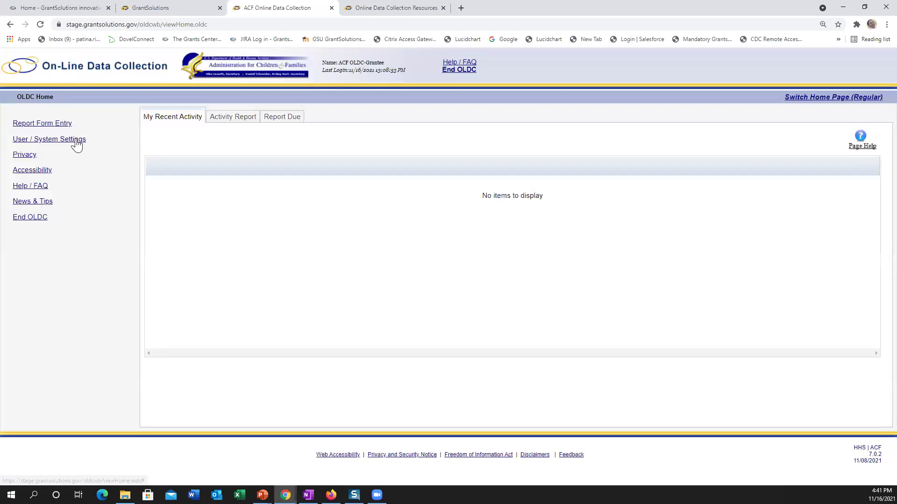
pyautogui.hotkey('alt', 'Tab')
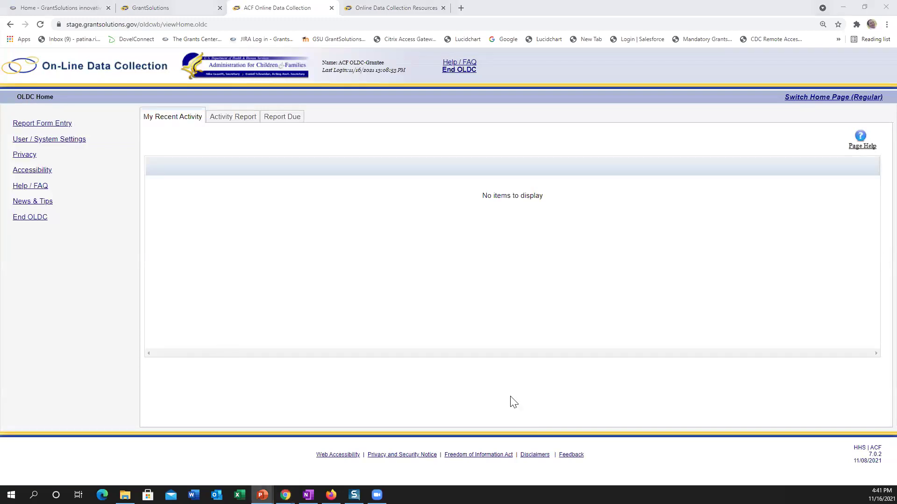
pyautogui.click(331, 495)
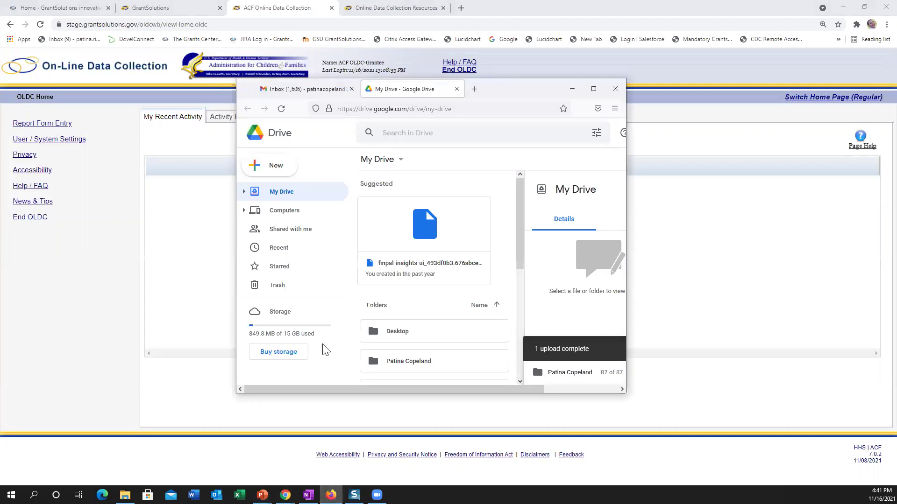
pyautogui.click(574, 90)
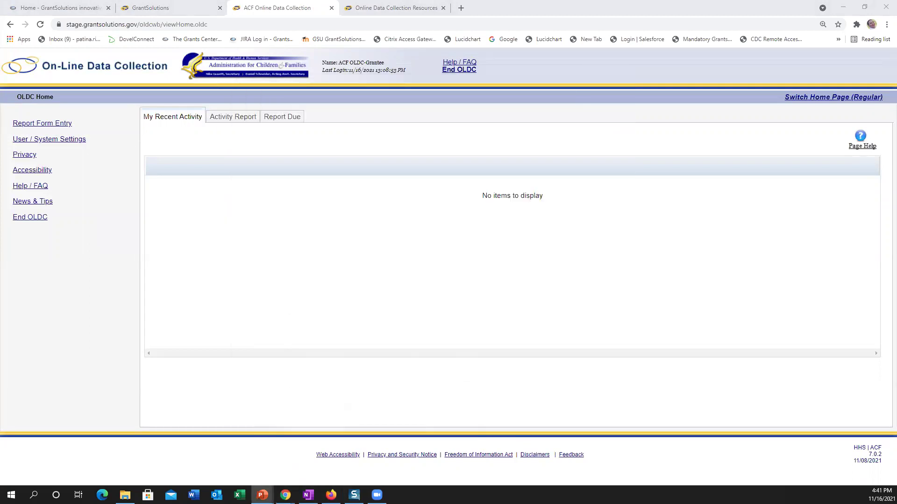
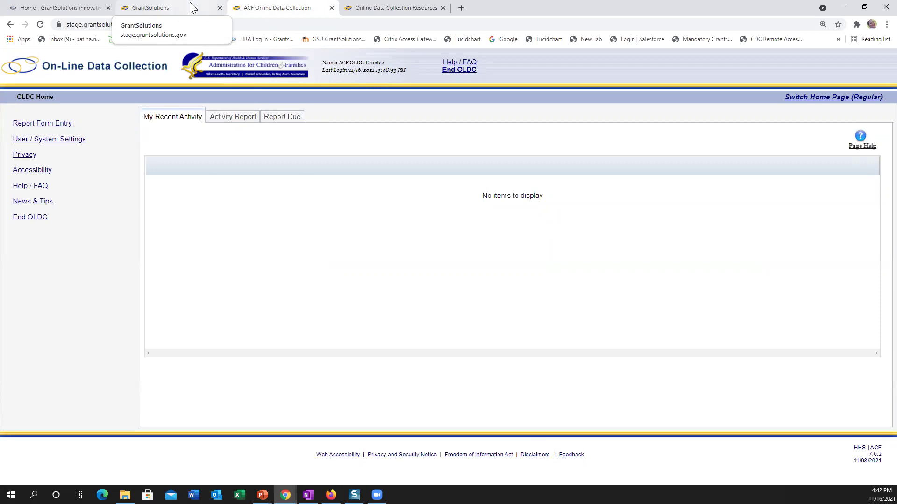
# Switch between the GrantSolutions My Grants List and OLDC home tabs, ending on the grants list
pyautogui.click(154, 8)
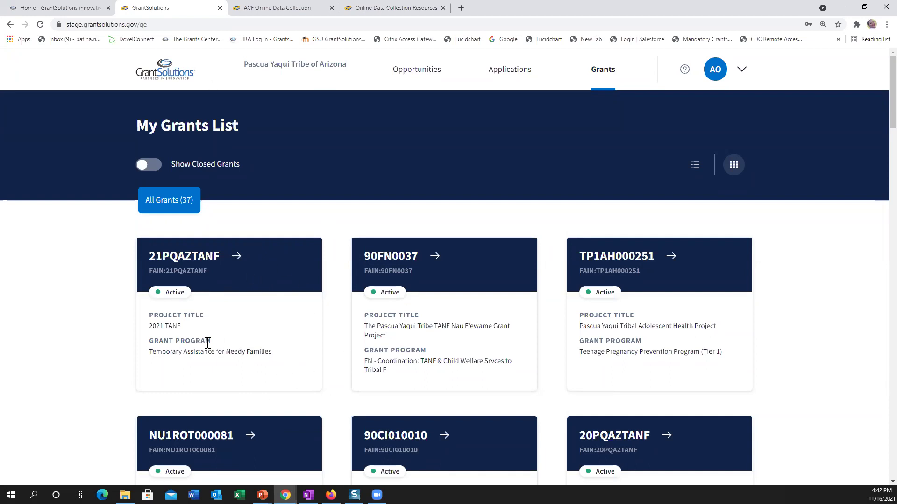
pyautogui.click(248, 7)
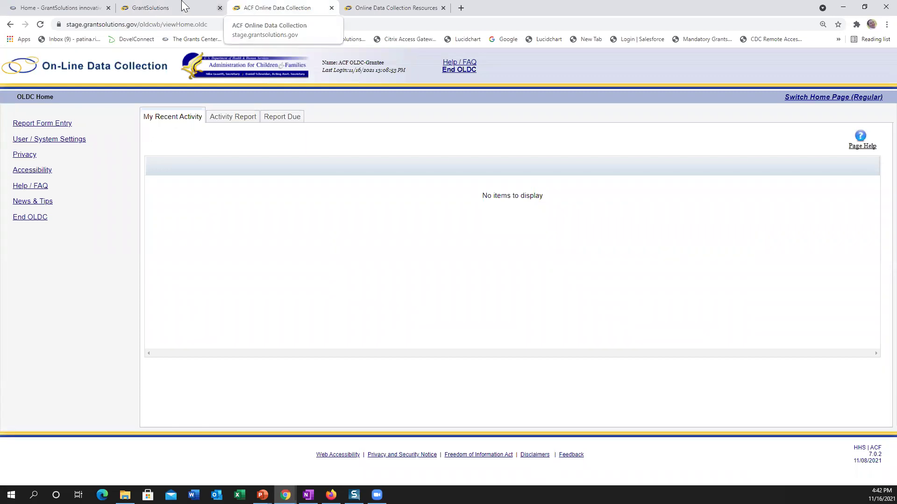
pyautogui.click(151, 11)
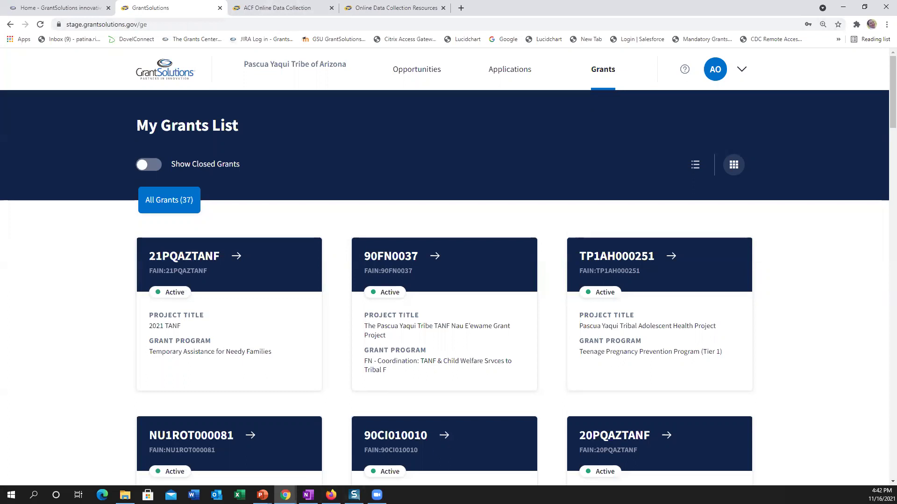
pyautogui.hotkey('alt', 'Tab')
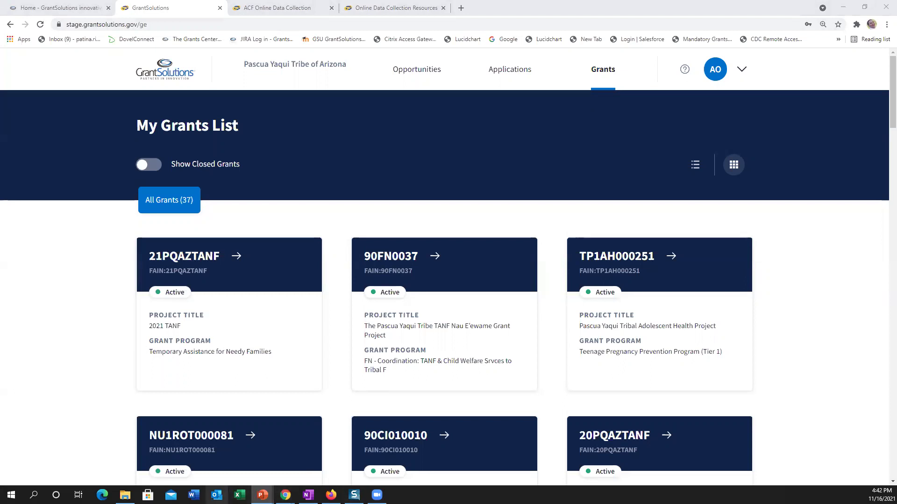
pyautogui.click(332, 495)
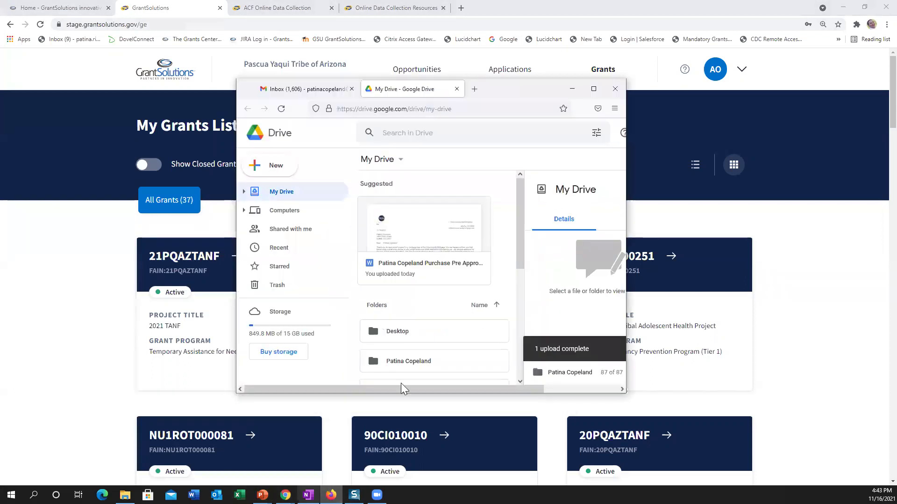
# Advance the PowerPoint slide show through Accessing Reports to the submission workflow slide, then return to the browser
pyautogui.click(571, 88)
pyautogui.moveTo(262, 495)
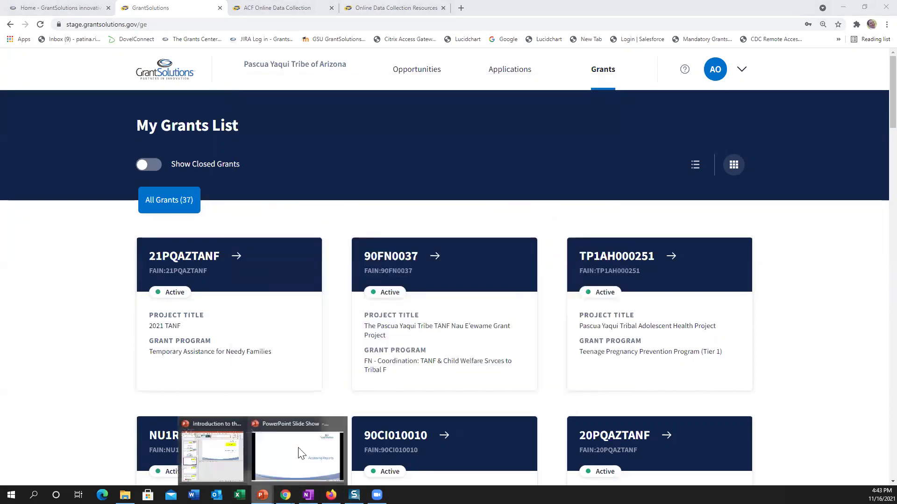
pyautogui.click(287, 461)
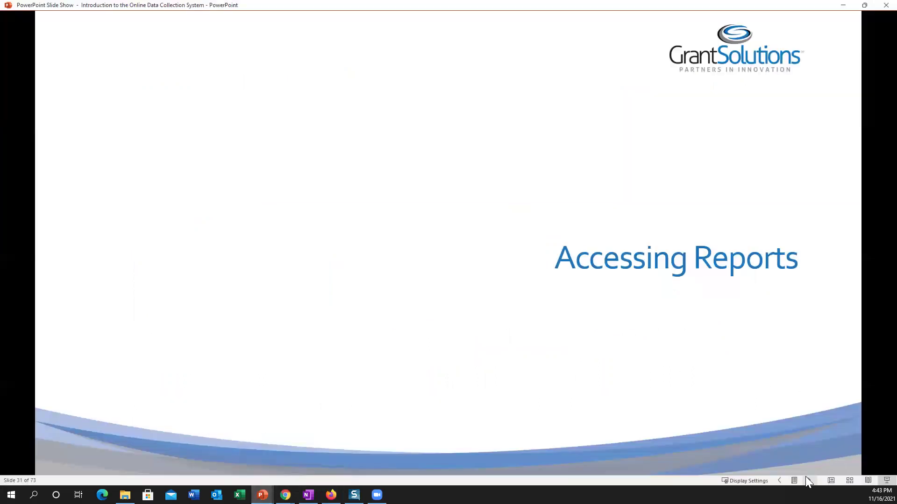
pyautogui.click(806, 479)
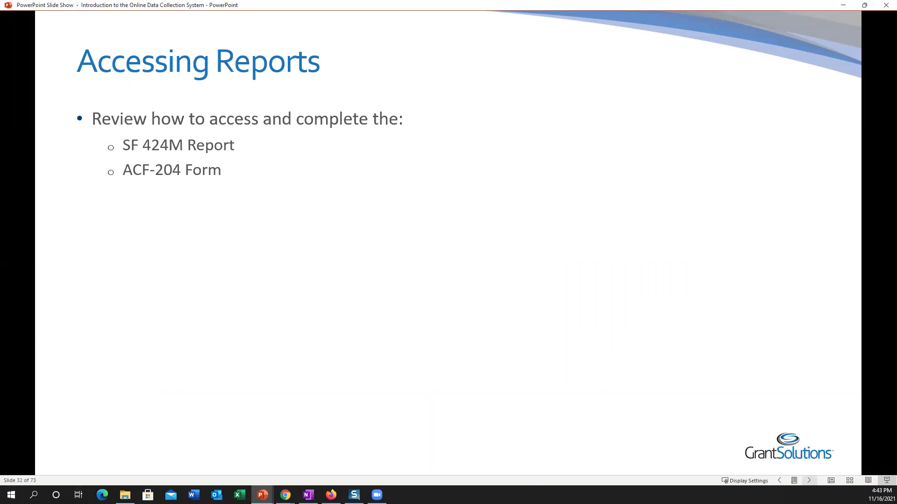
pyautogui.click(809, 480)
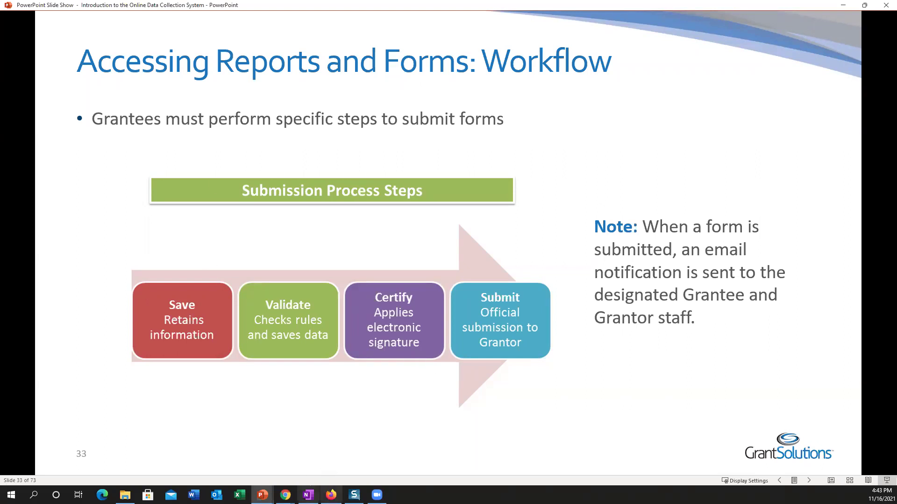
pyautogui.moveTo(285, 496)
pyautogui.click(309, 456)
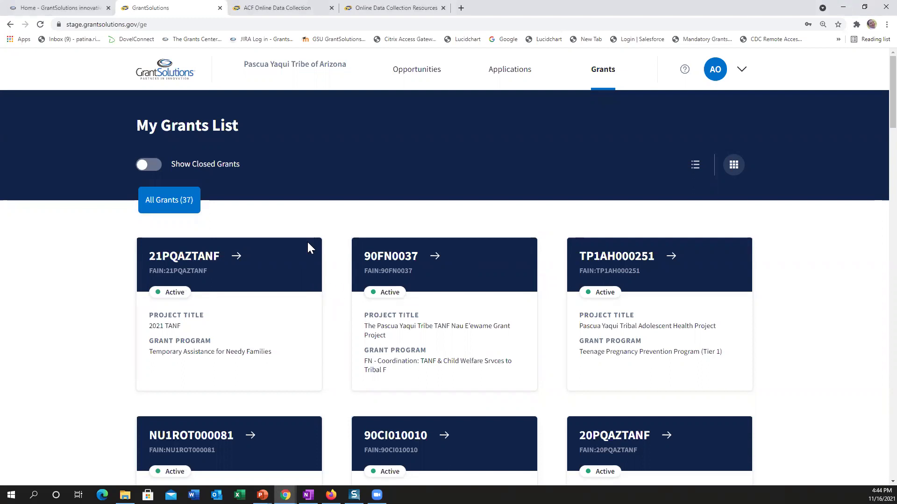
# Go to the OLDC tab and open Report Form Entry to reach Form Selection
pyautogui.hotkey('ctrl', 'Tab')
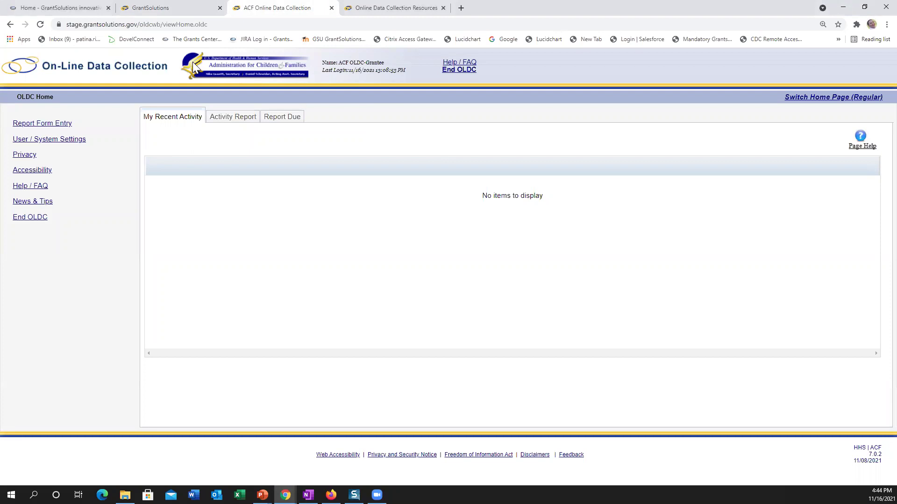
pyautogui.click(23, 124)
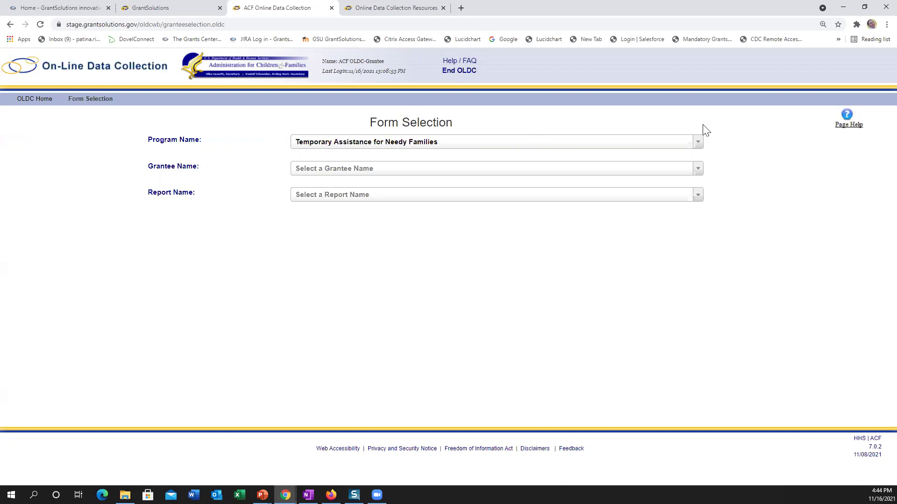
# Select Temporary Assistance for Needy Families, grantee ARKANSAS, and the Mandatory Grant Application (SF-424 - M) report
pyautogui.click(697, 142)
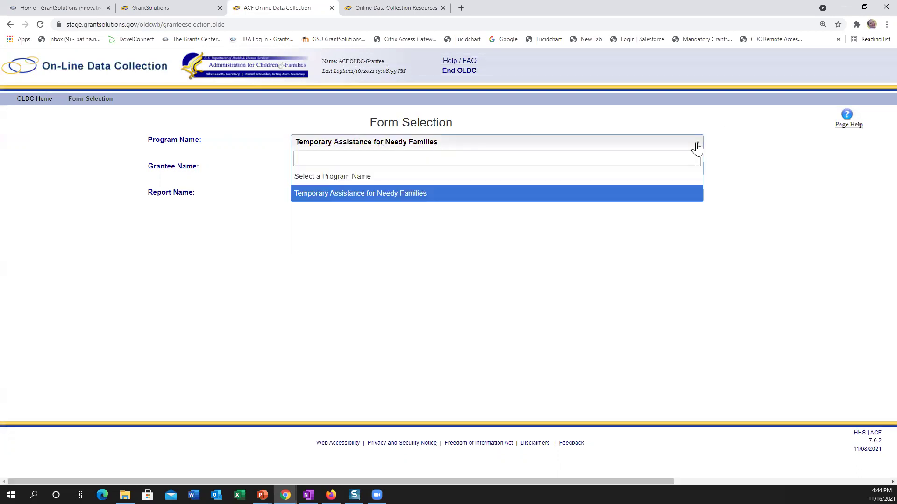
pyautogui.click(372, 196)
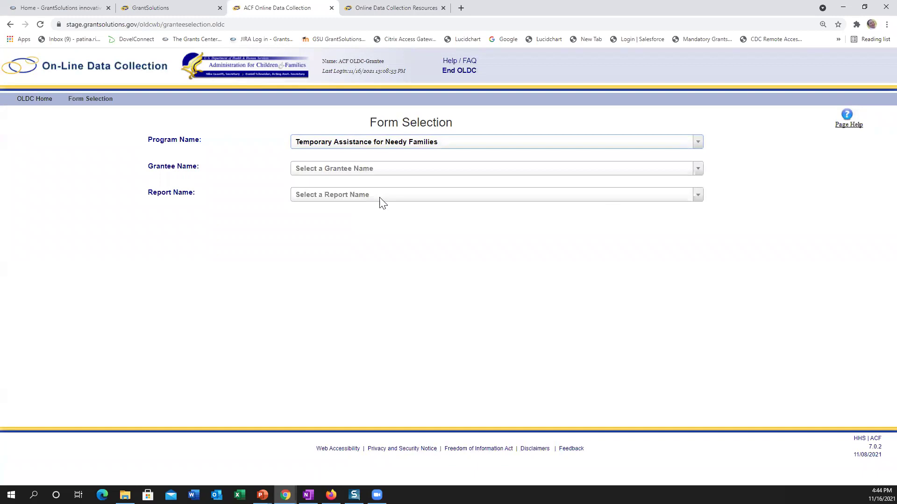
pyautogui.click(371, 172)
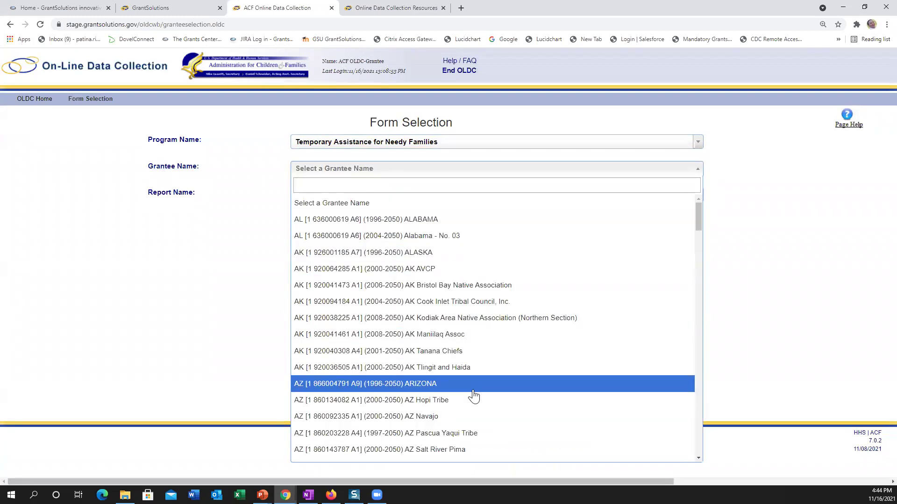
pyautogui.scroll(-3, 474, 395)
pyautogui.click(477, 406)
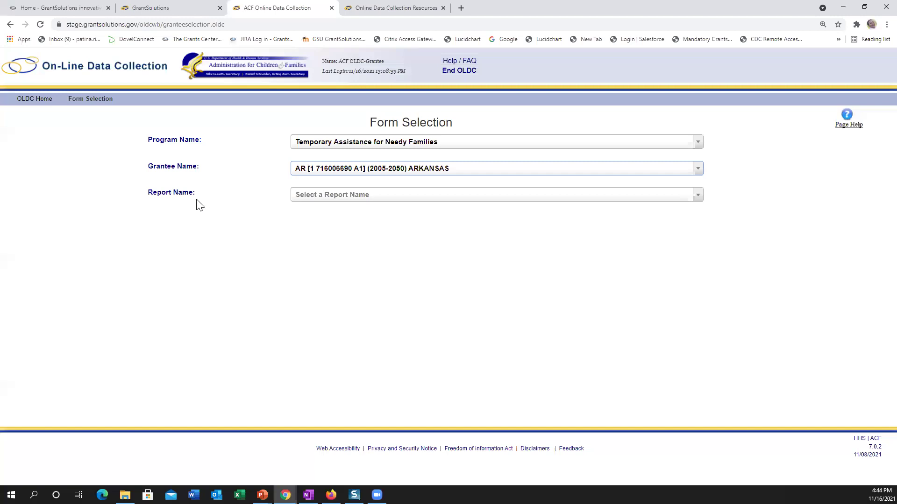
pyautogui.click(698, 195)
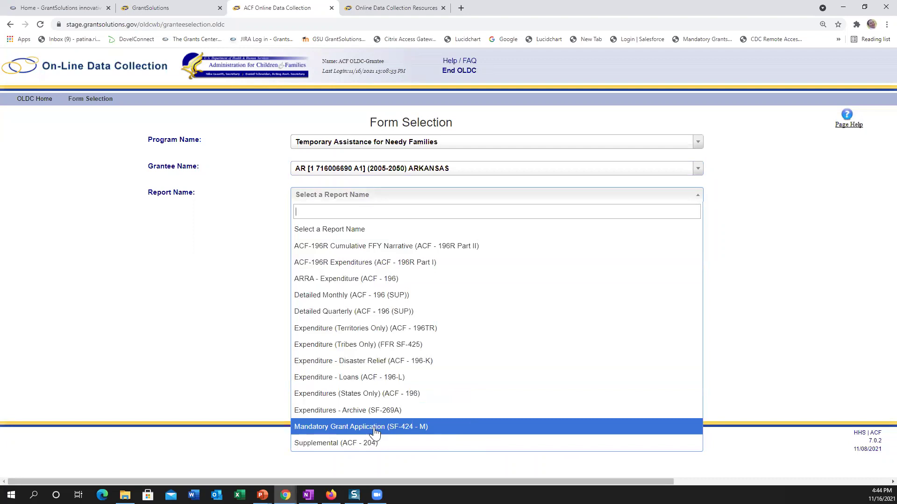
pyautogui.click(408, 428)
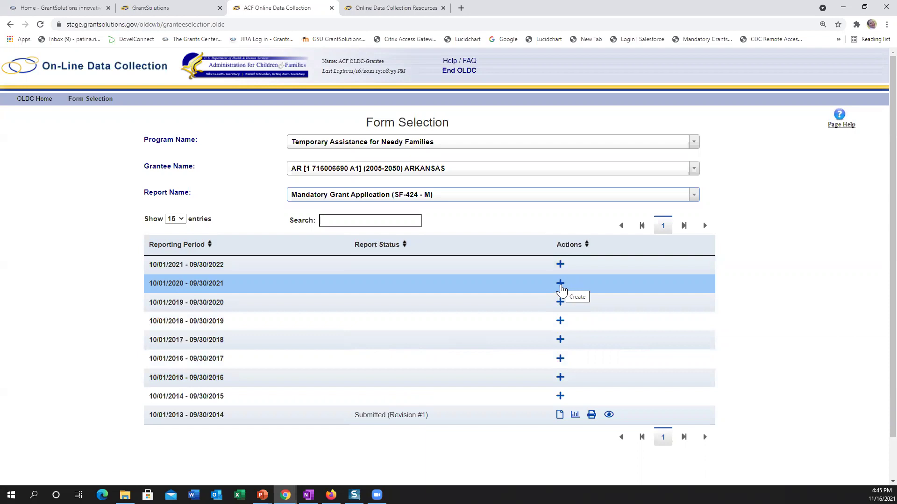
# Create the SF-424M report for period 10/01/2020 - 09/30/2021 and scroll through the new form
pyautogui.click(560, 284)
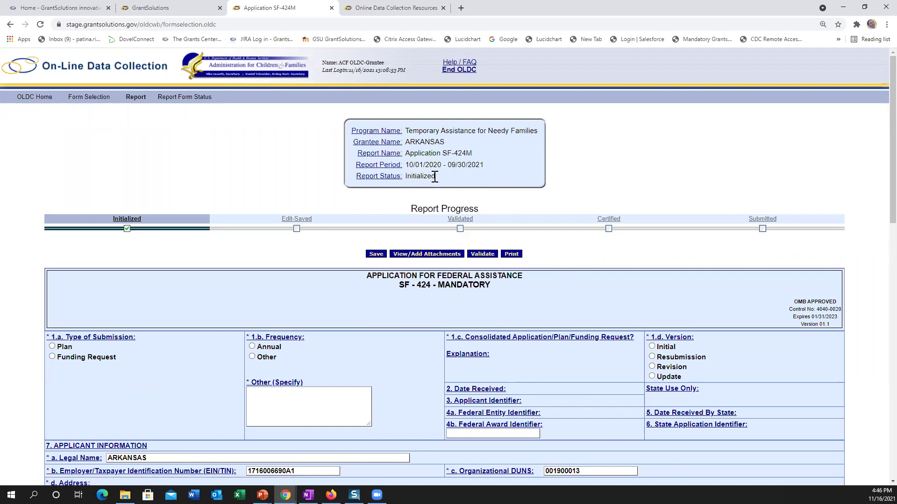
pyautogui.scroll(-1, 468, 173)
pyautogui.scroll(-13, 468, 175)
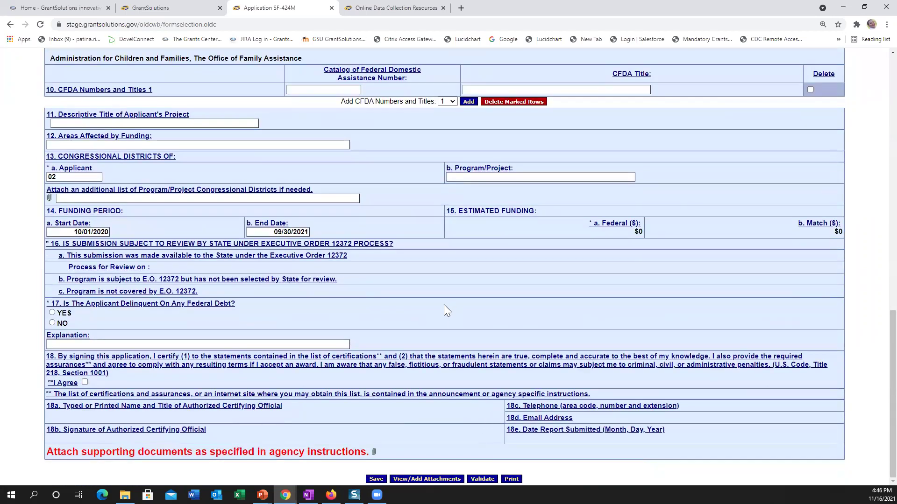
pyautogui.scroll(14, 445, 308)
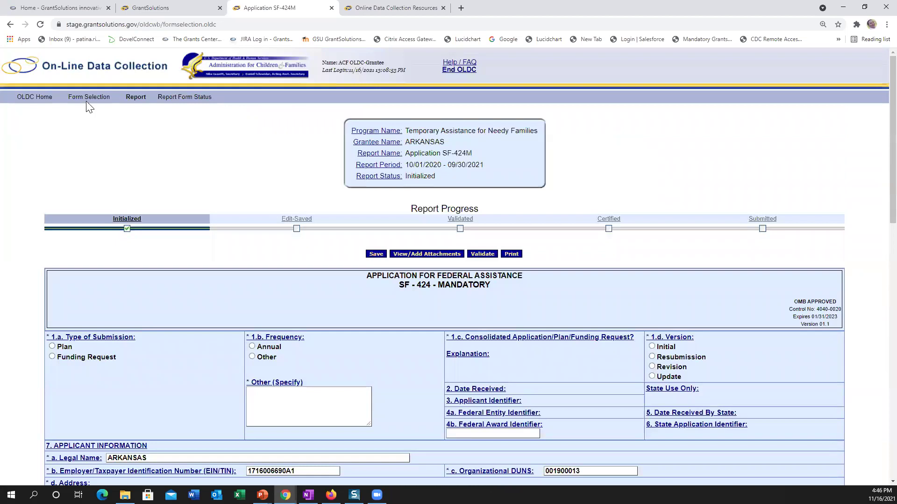
pyautogui.click(87, 102)
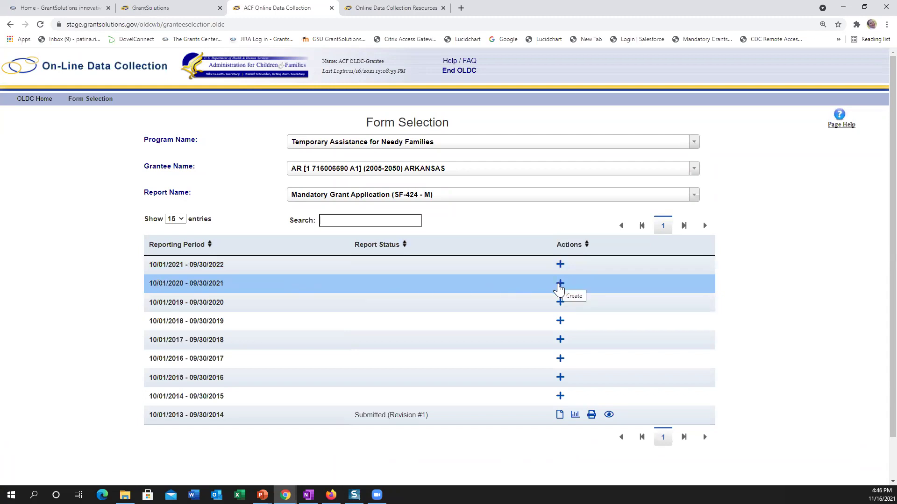
pyautogui.click(559, 287)
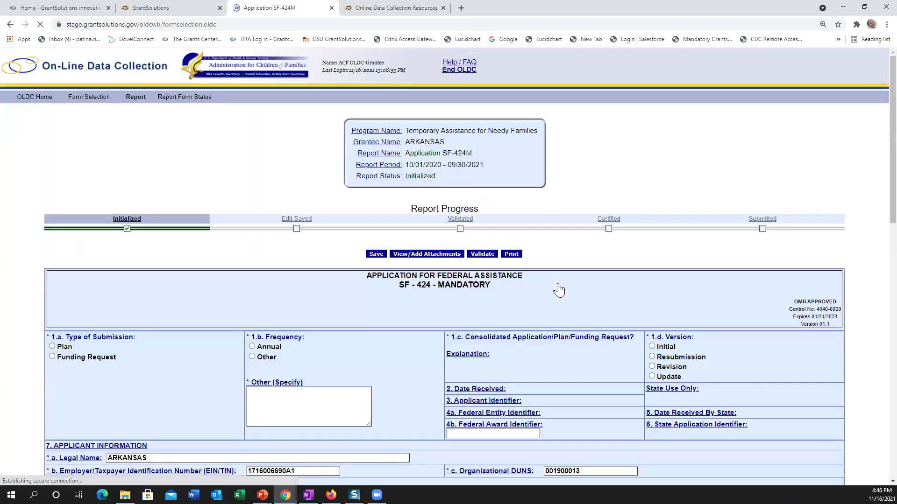
# Highlight the Report Progress heading on the SF-424M form for emphasis, then clear the highlight
pyautogui.scroll(-1, 451, 243)
pyautogui.scroll(-1, 451, 238)
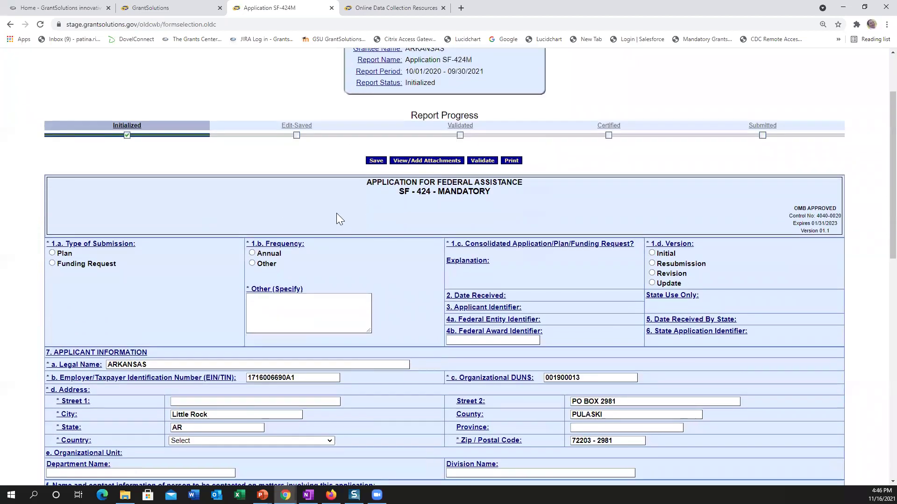
pyautogui.scroll(2, 334, 173)
pyautogui.moveTo(479, 208); pyautogui.dragTo(411, 213)
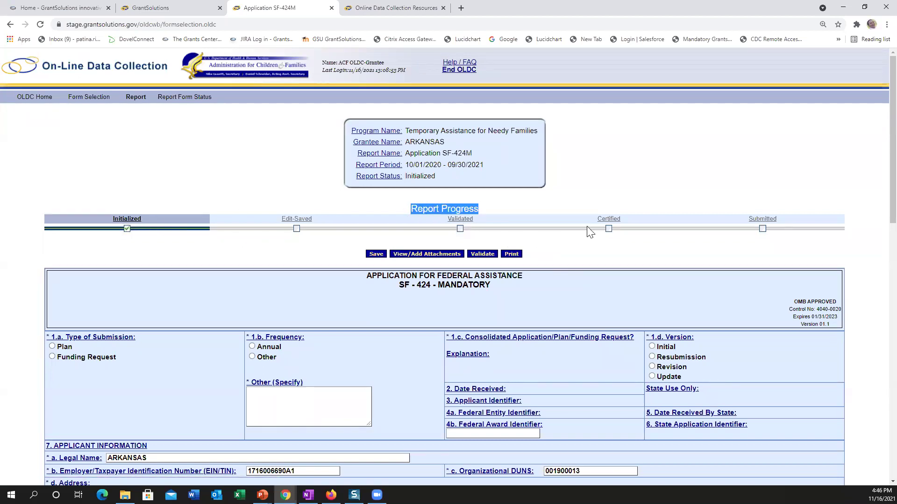
pyautogui.click(661, 228)
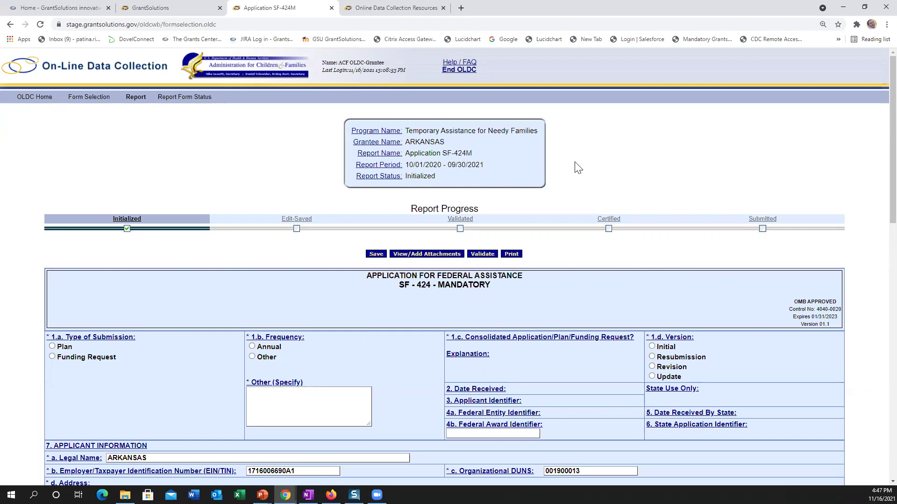
# Choose Plan as the 1.a Type of Submission
pyautogui.scroll(-1, 172, 308)
pyautogui.scroll(-1, 140, 266)
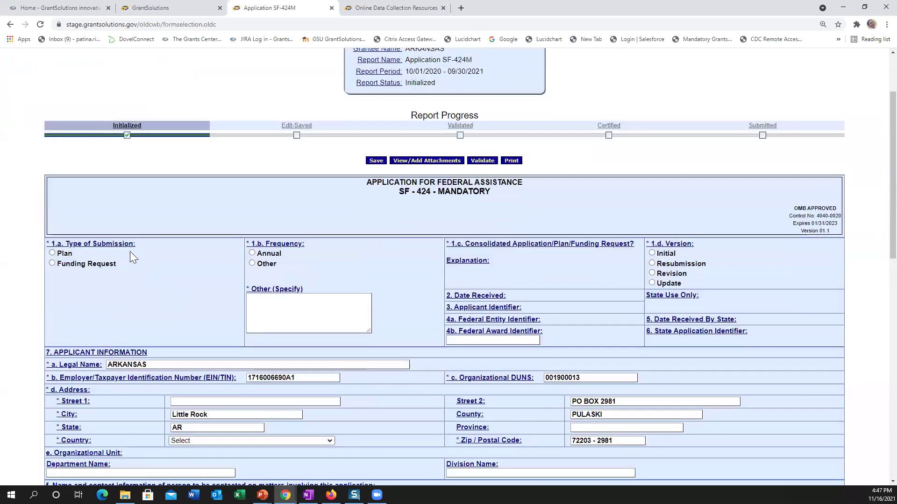
pyautogui.click(51, 252)
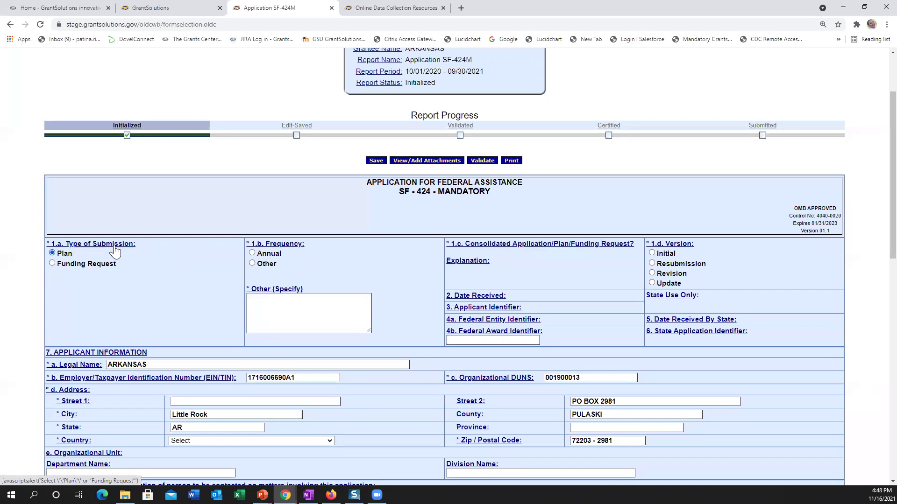
pyautogui.click(78, 250)
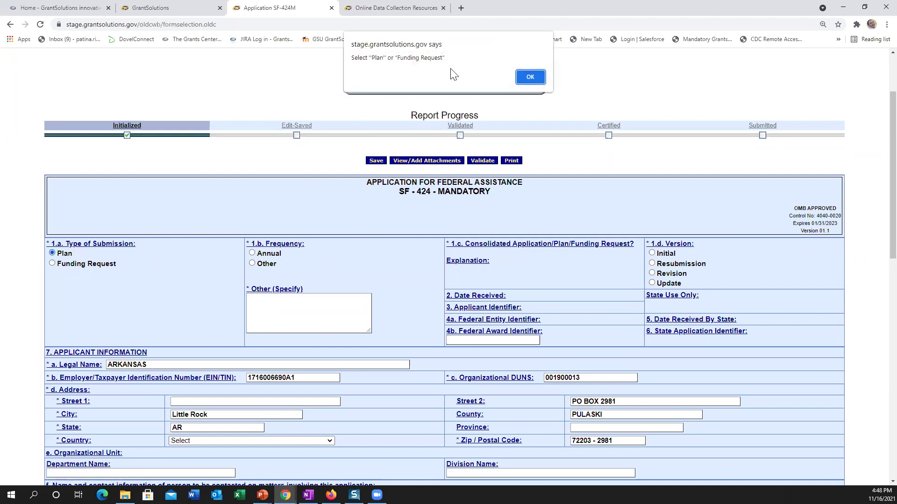
pyautogui.click(529, 78)
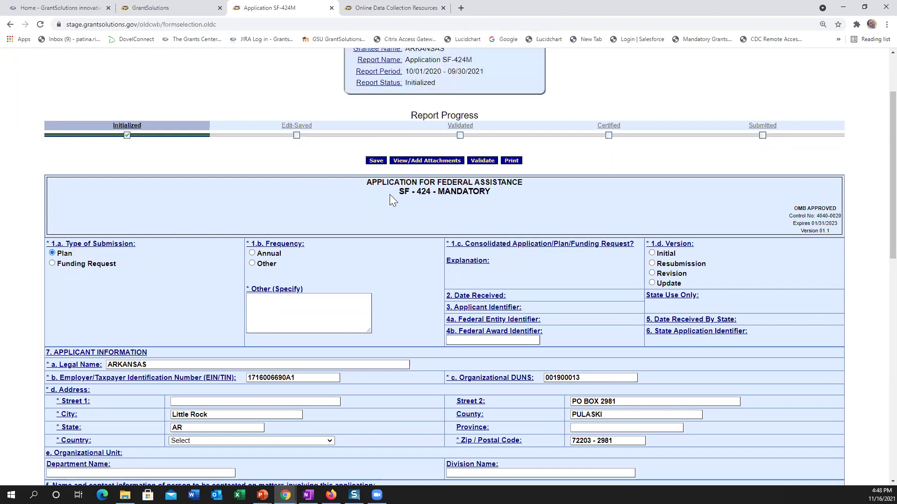
pyautogui.scroll(-1, 182, 324)
pyautogui.scroll(-1, 179, 320)
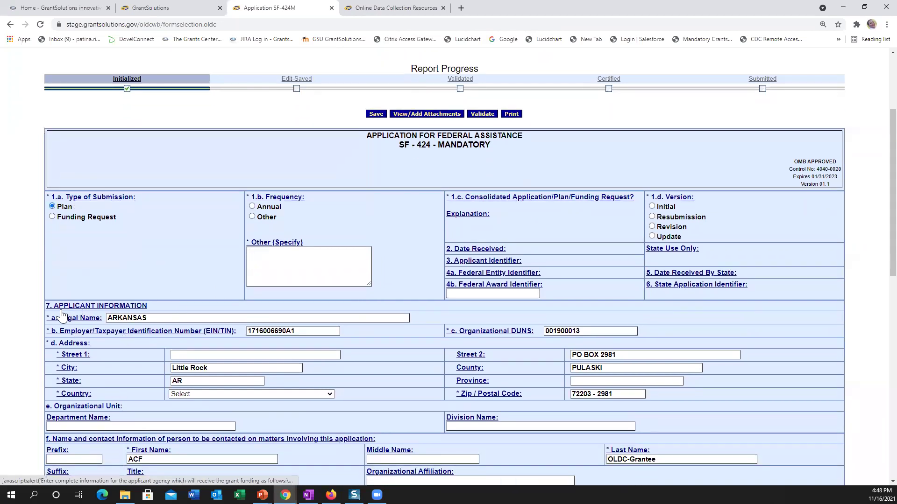
pyautogui.click(80, 308)
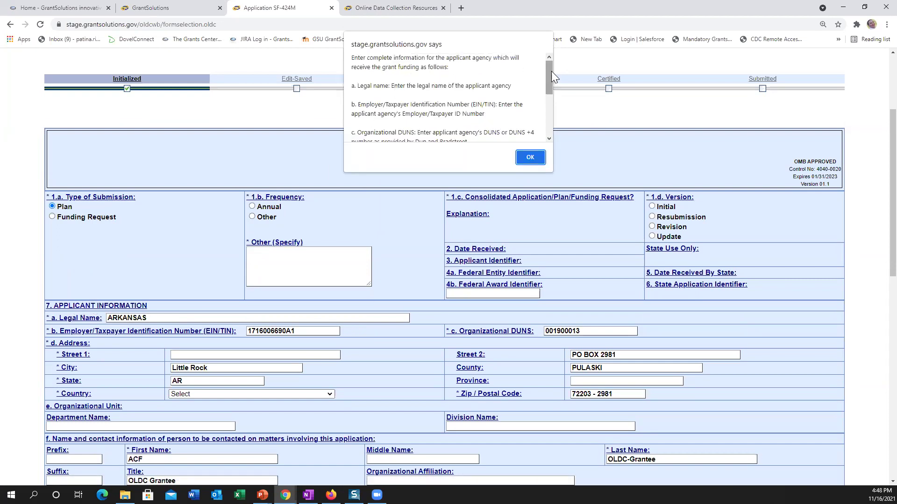
pyautogui.moveTo(548, 73)
pyautogui.mouseDown()
pyautogui.moveTo(543, 127)
pyautogui.moveTo(544, 67)
pyautogui.mouseUp()
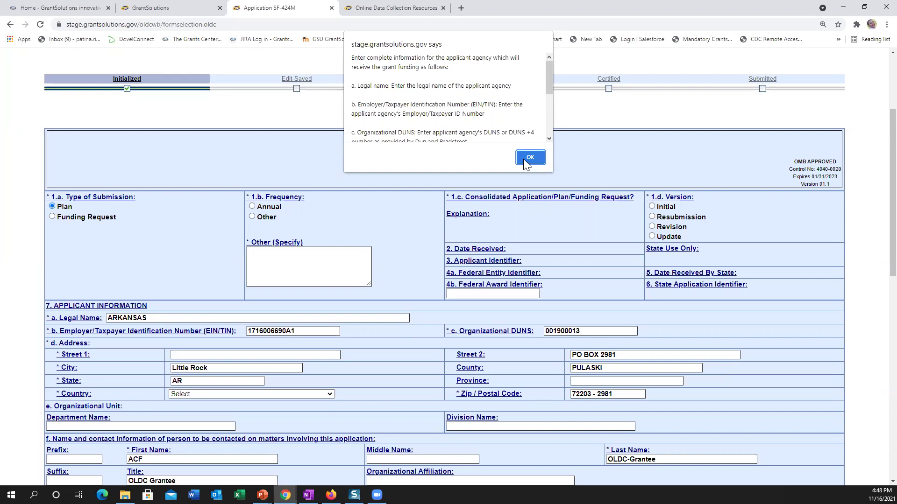
pyautogui.click(526, 159)
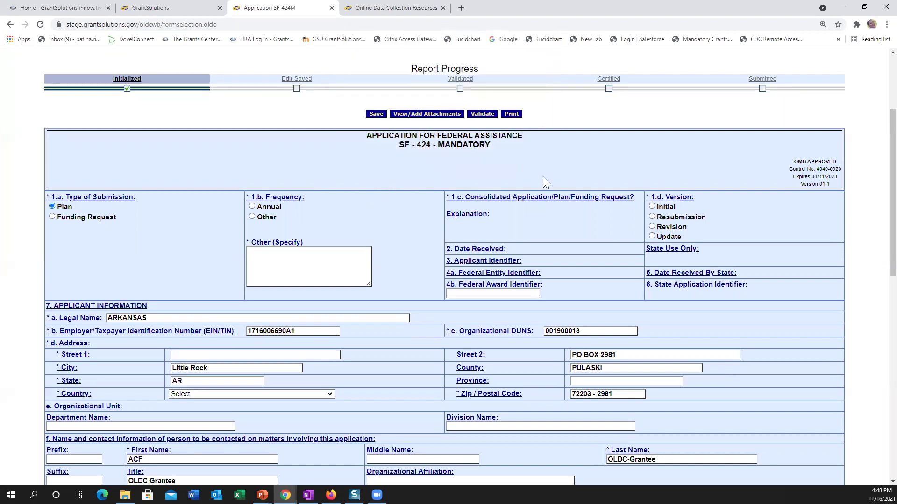
# Set report frequency to Annual and report version to Initial
pyautogui.click(252, 206)
pyautogui.click(652, 227)
pyautogui.click(651, 207)
# Enter '555 Key' as the Street 1 address
pyautogui.scroll(-3, 310, 330)
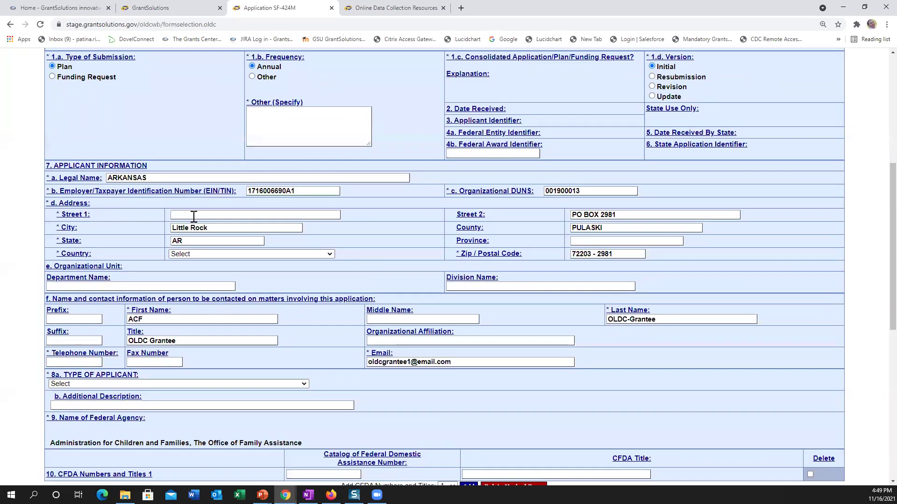
pyautogui.click(193, 215)
pyautogui.write('555')
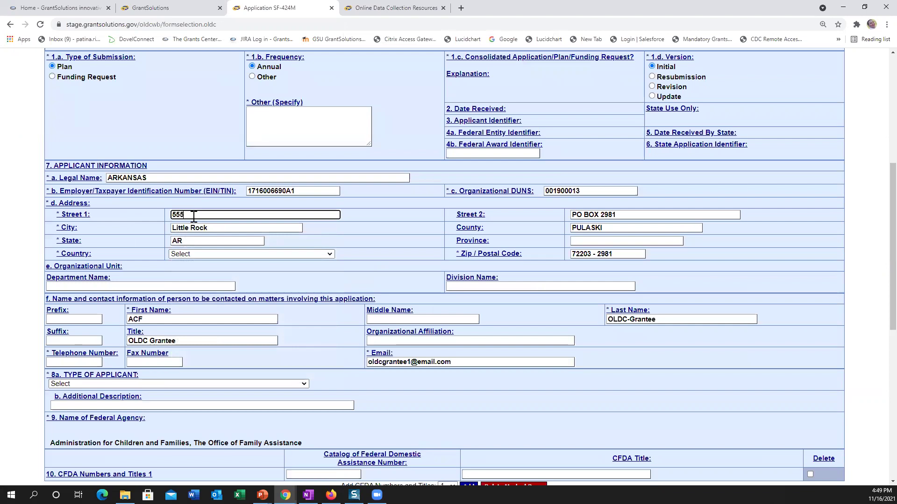
pyautogui.write(' Lr')
pyautogui.press('BackSpace')
pyautogui.press('BackSpace')
pyautogui.write('Kryu')
pyautogui.press('BackSpace')
pyautogui.press('BackSpace')
pyautogui.click(392, 259)
# Choose D: Special District Government as the 8a applicant type
pyautogui.scroll(-1, 391, 258)
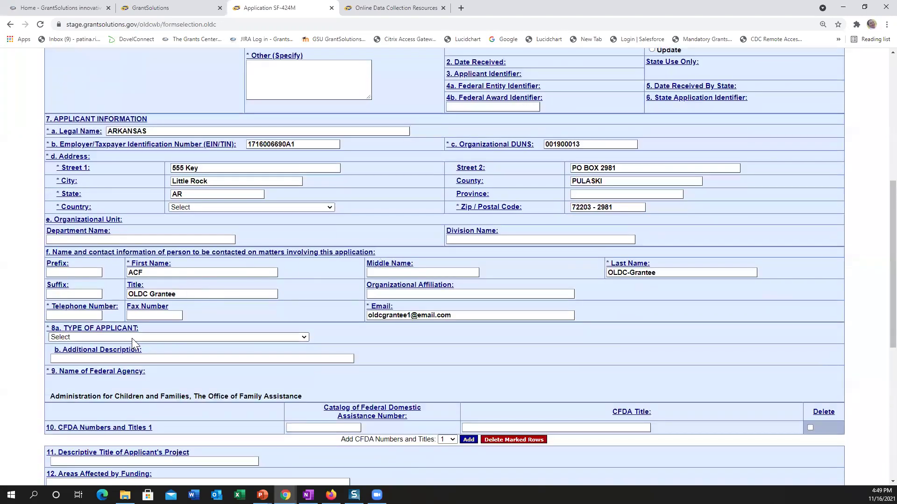
pyautogui.scroll(-1, 132, 338)
pyautogui.click(155, 293)
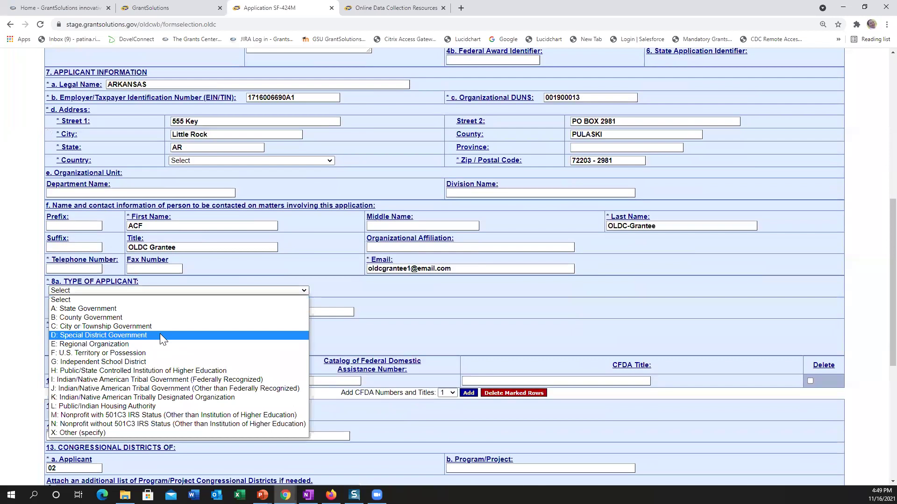
pyautogui.click(160, 335)
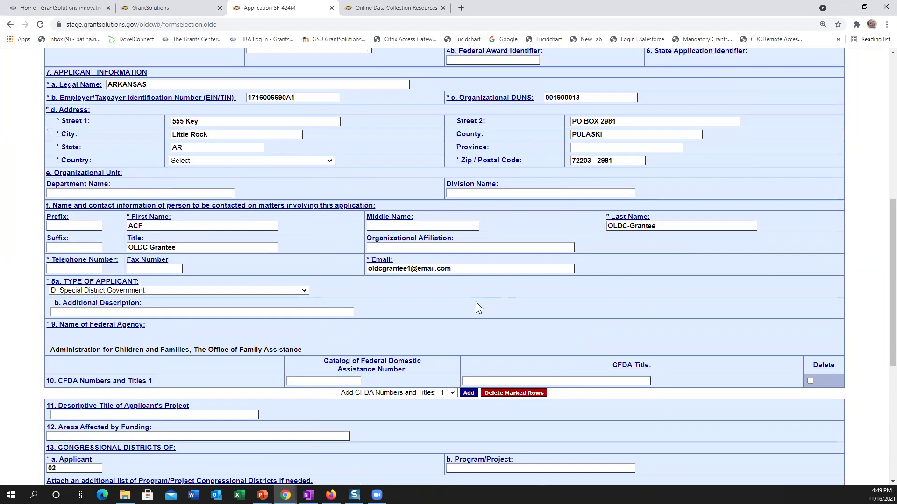
pyautogui.scroll(-3, 469, 305)
pyautogui.scroll(-1, 231, 269)
pyautogui.scroll(7, 234, 264)
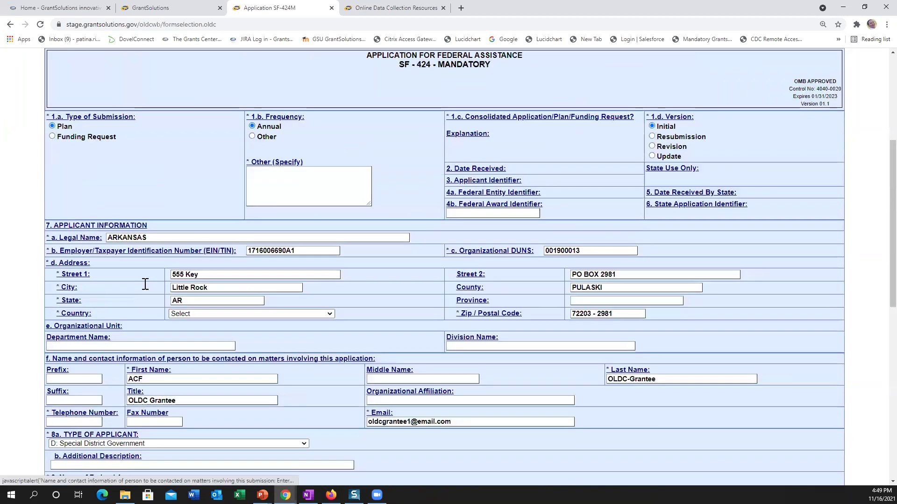
pyautogui.scroll(1, 385, 282)
pyautogui.scroll(-3, 278, 316)
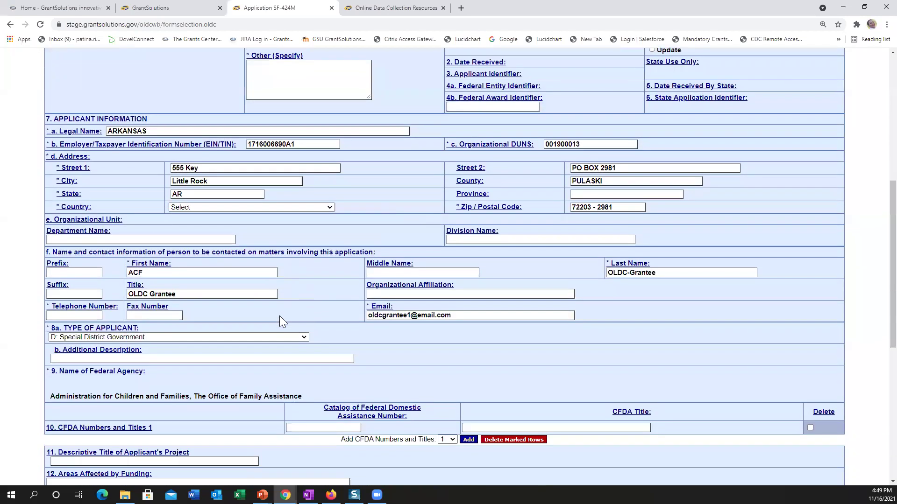
pyautogui.scroll(-2, 276, 314)
pyautogui.scroll(-1, 193, 299)
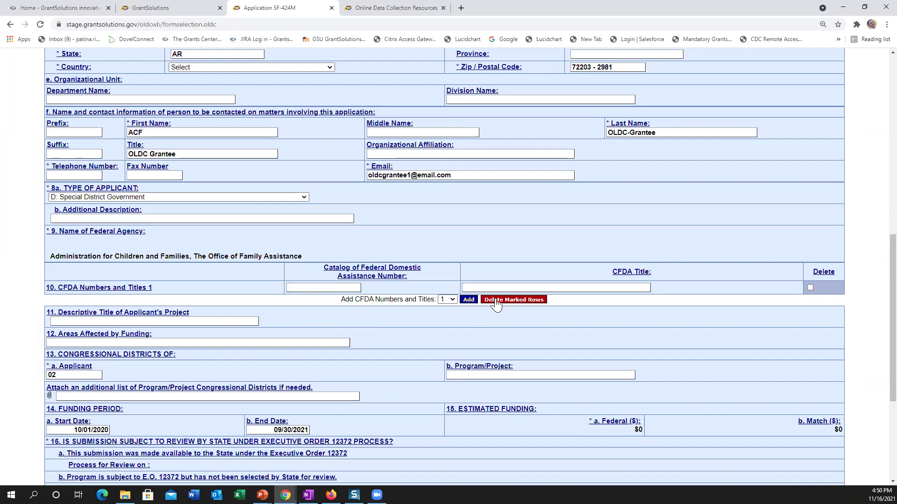
# Add 2 CFDA rows, then mark the extra rows and confirm deleting them permanently
pyautogui.click(453, 301)
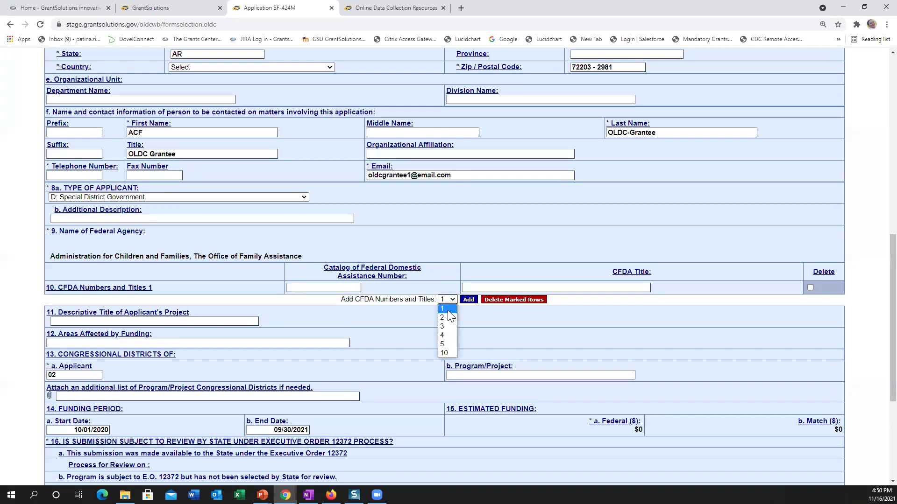
pyautogui.click(450, 318)
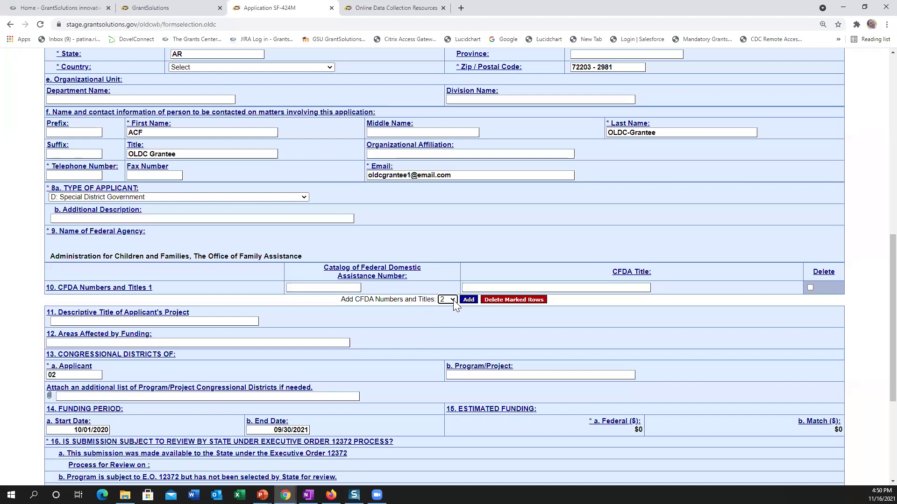
pyautogui.click(469, 302)
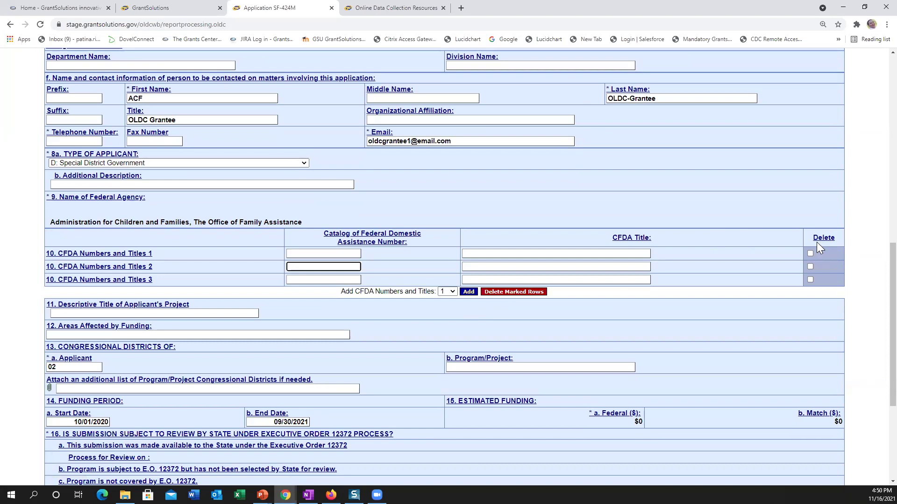
pyautogui.click(810, 266)
pyautogui.click(515, 296)
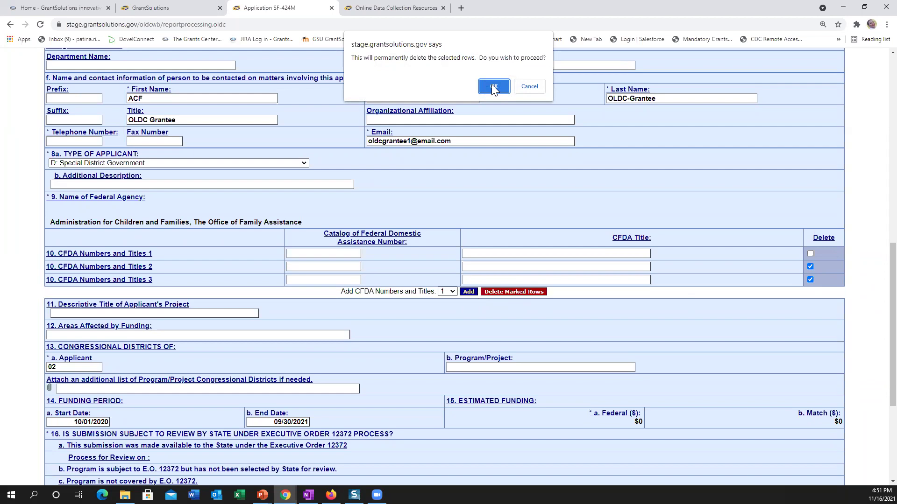
pyautogui.click(492, 86)
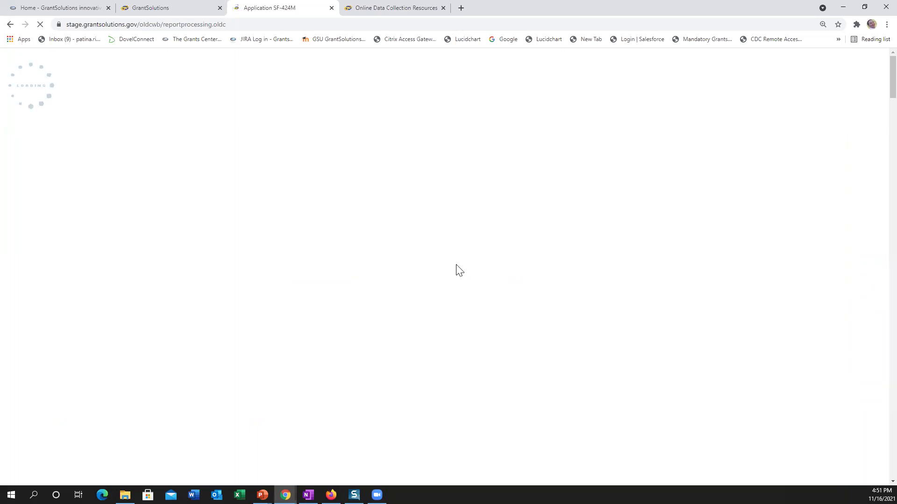
# Enter 'Test' as the project's descriptive title in item 11
pyautogui.scroll(-1, 338, 325)
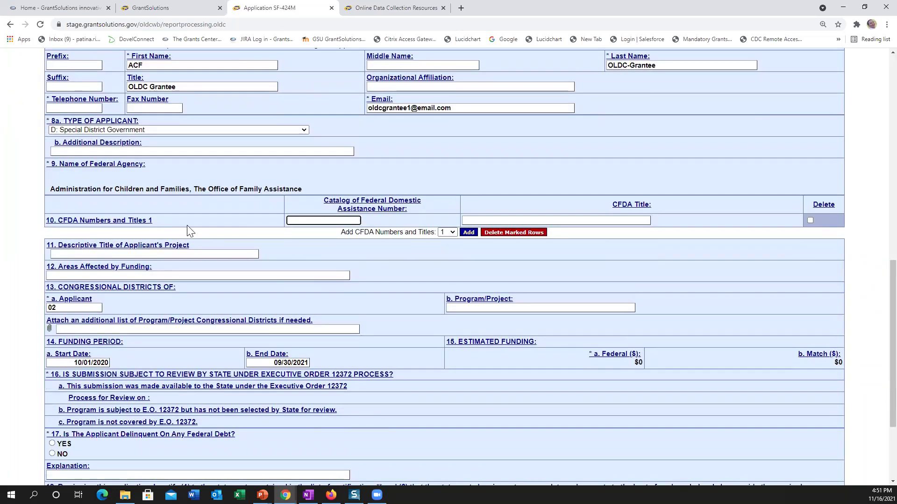
pyautogui.scroll(-1, 251, 220)
pyautogui.click(68, 208)
pyautogui.write('Test')
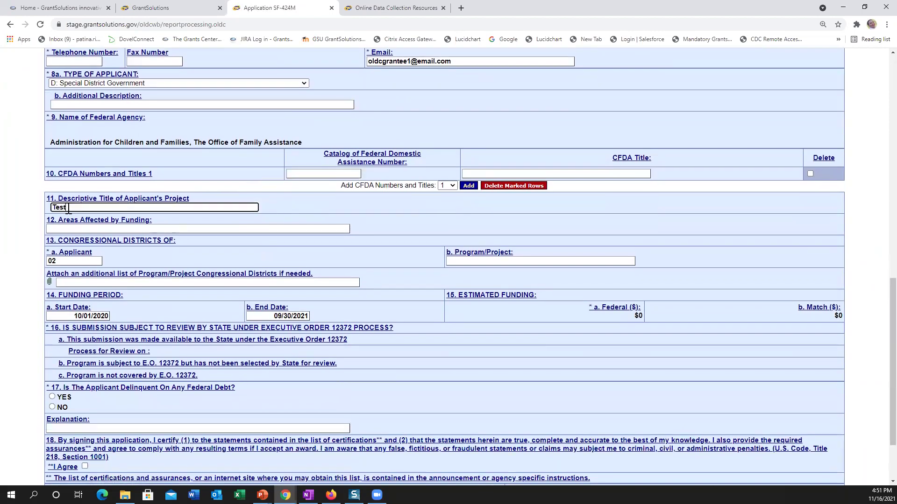
# Answer No to federal debt delinquency in item 17 and tick I Agree in item 18
pyautogui.scroll(-1, 176, 240)
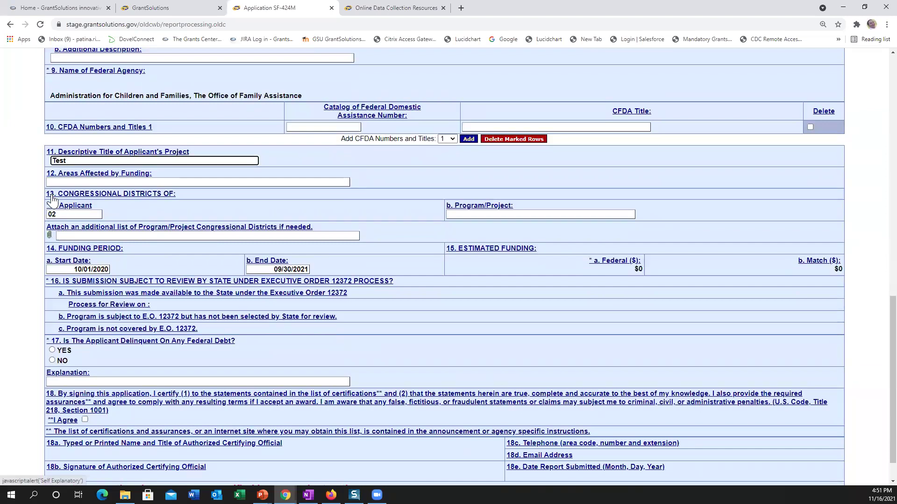
pyautogui.scroll(-1, 302, 320)
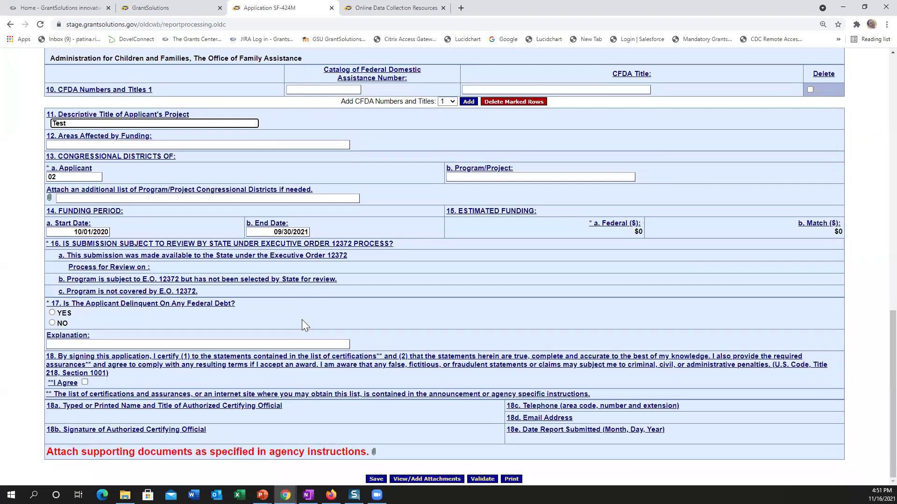
pyautogui.scroll(3, 302, 319)
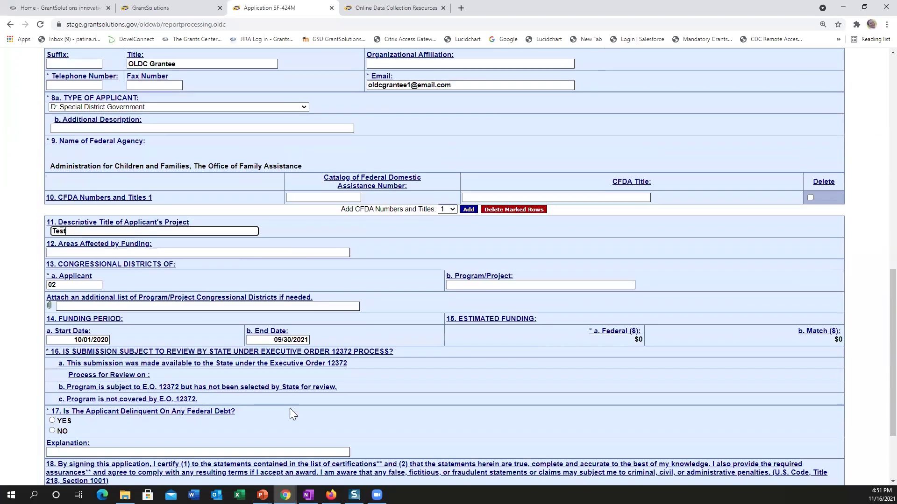
pyautogui.scroll(-1, 290, 408)
pyautogui.scroll(-2, 129, 210)
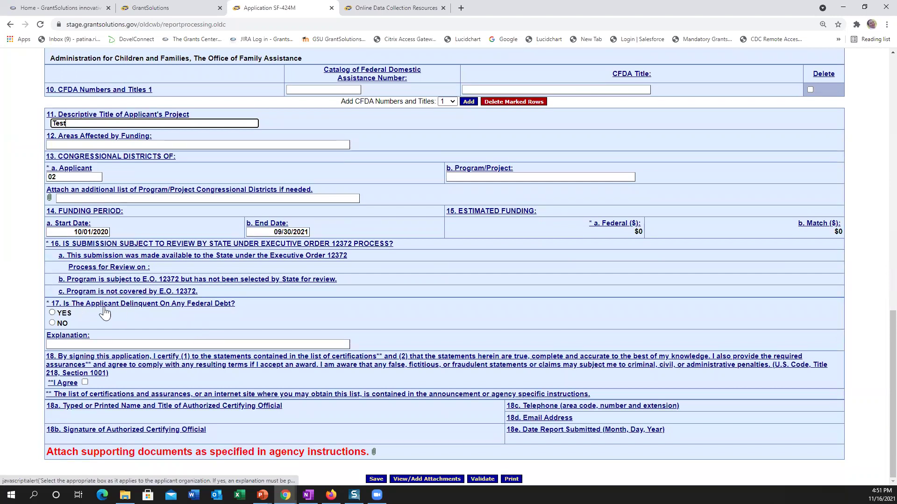
pyautogui.click(52, 323)
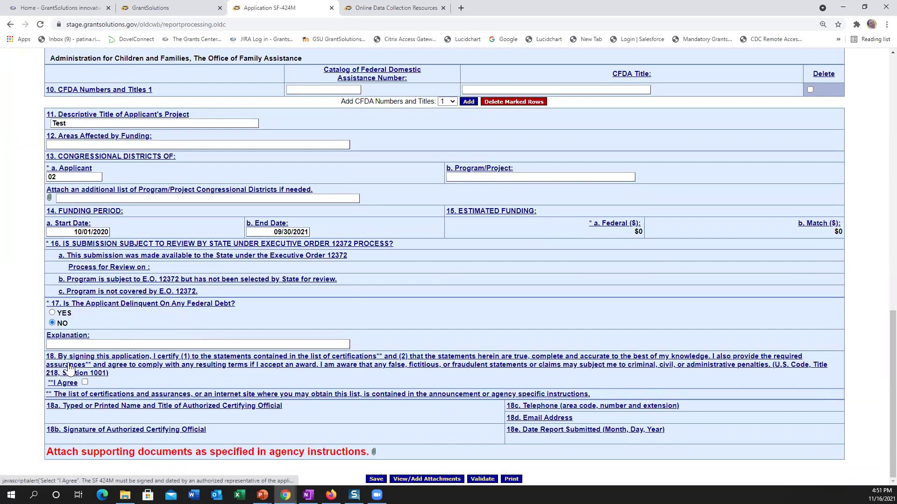
pyautogui.click(85, 382)
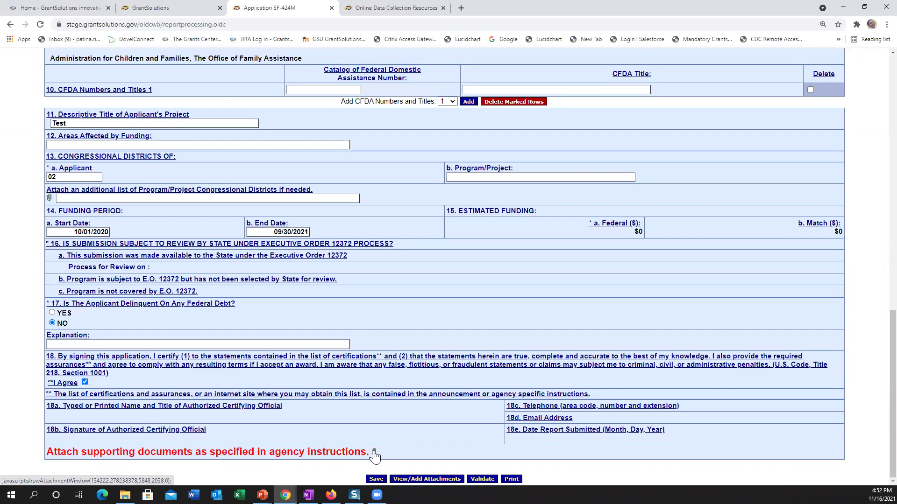
# Attach the 'Introduction to the Online Data Collection System' PDF from the ACF OLDC November 2021 Files folder
pyautogui.click(375, 452)
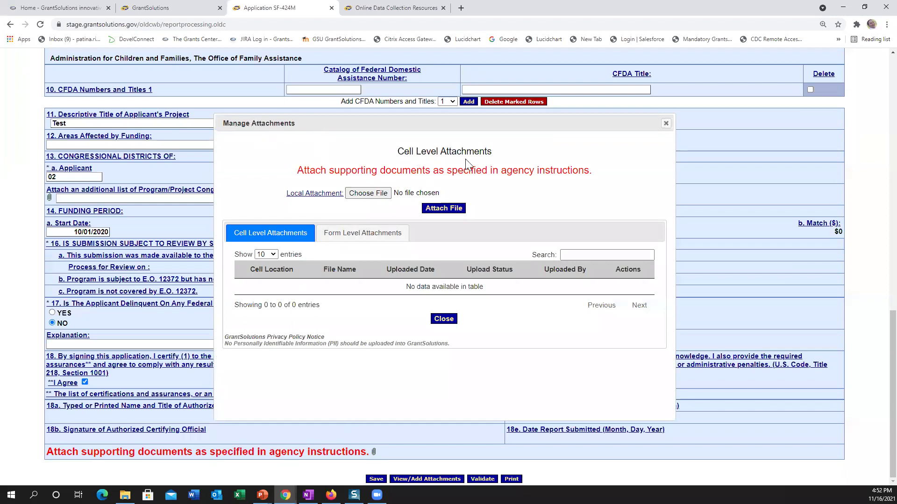
pyautogui.click(370, 194)
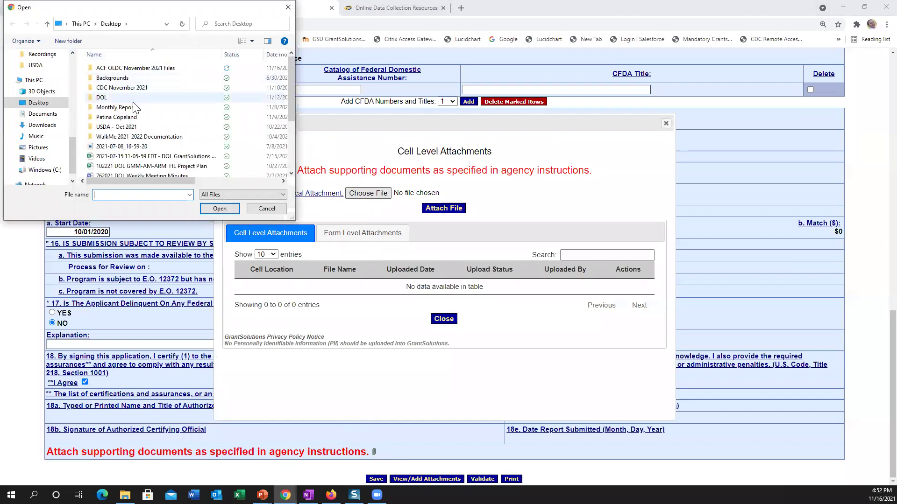
pyautogui.doubleClick(122, 68)
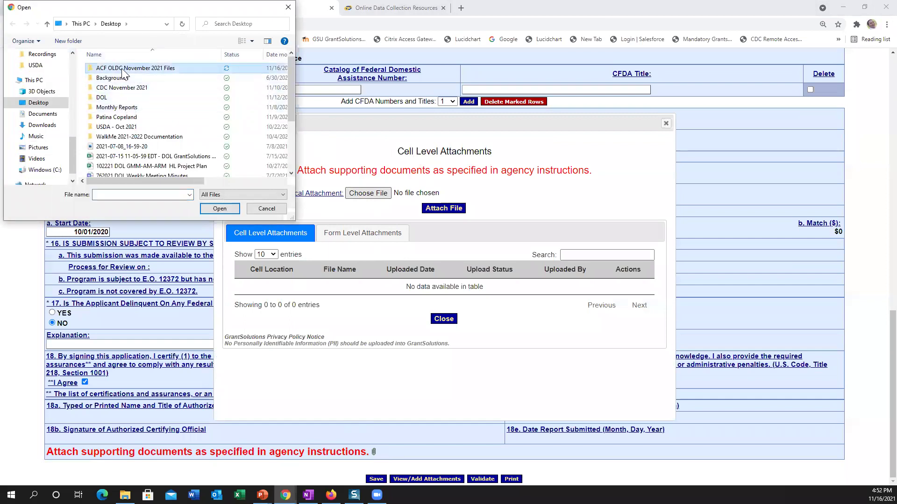
pyautogui.click(130, 108)
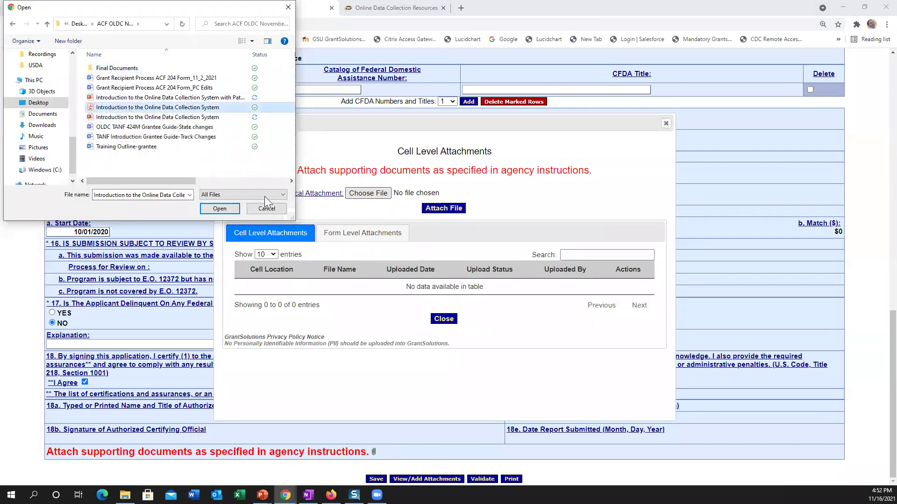
pyautogui.click(217, 208)
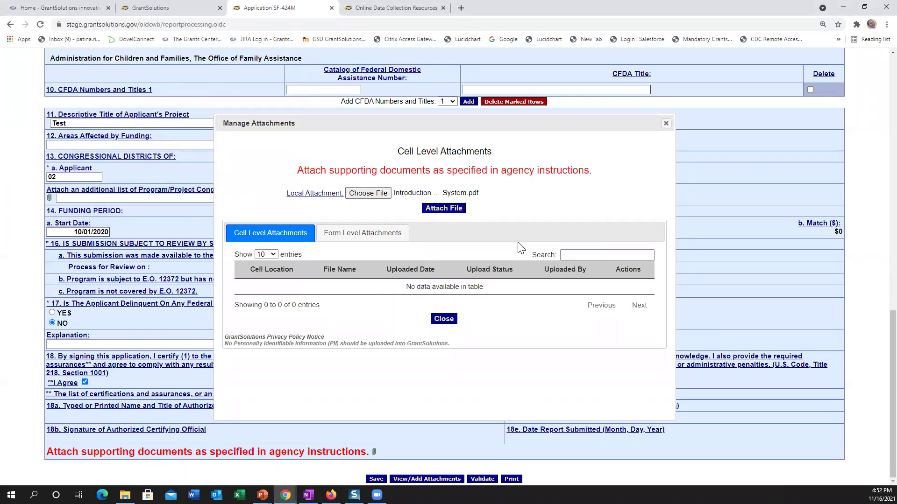
pyautogui.click(446, 209)
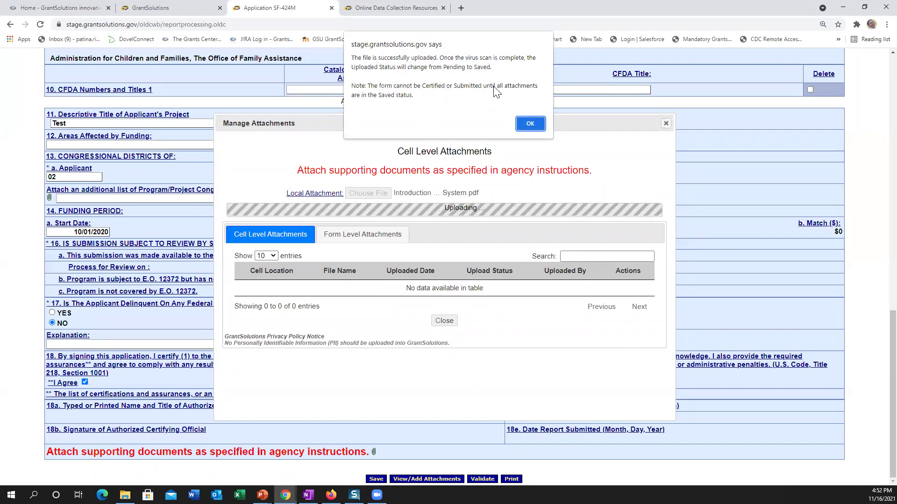
pyautogui.click(523, 124)
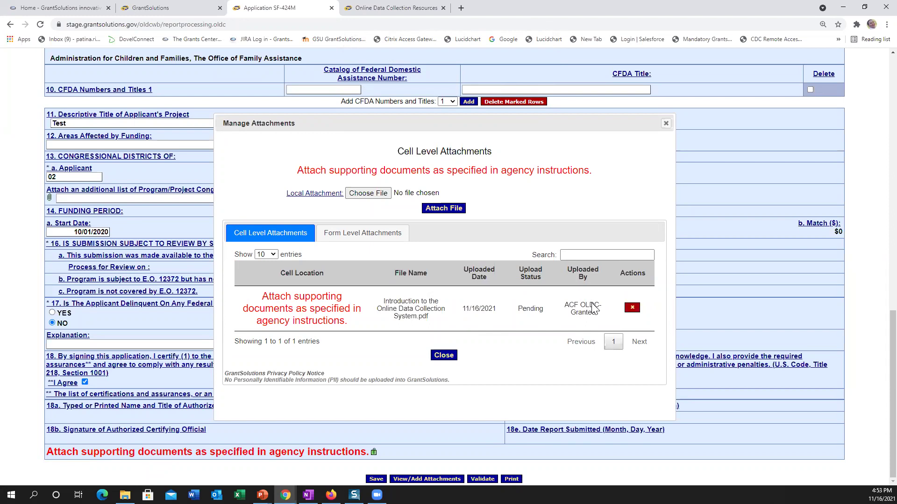
pyautogui.click(444, 356)
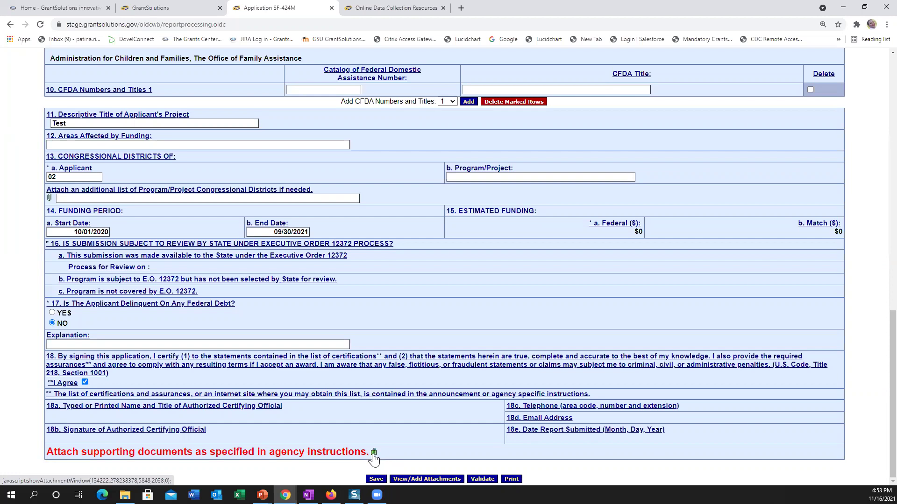
# Save the SF-424M and validate it, revealing missing applicant country and contact telephone errors
pyautogui.click(373, 453)
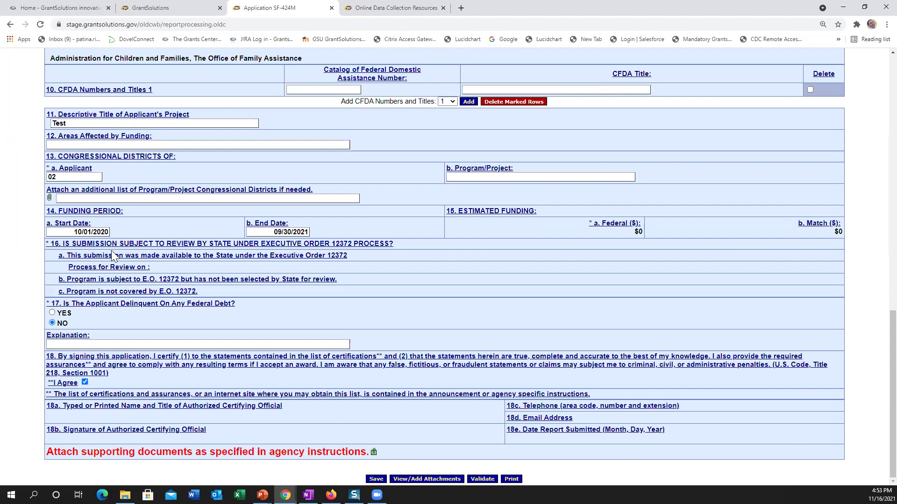
pyautogui.scroll(3, 378, 276)
pyautogui.scroll(13, 378, 276)
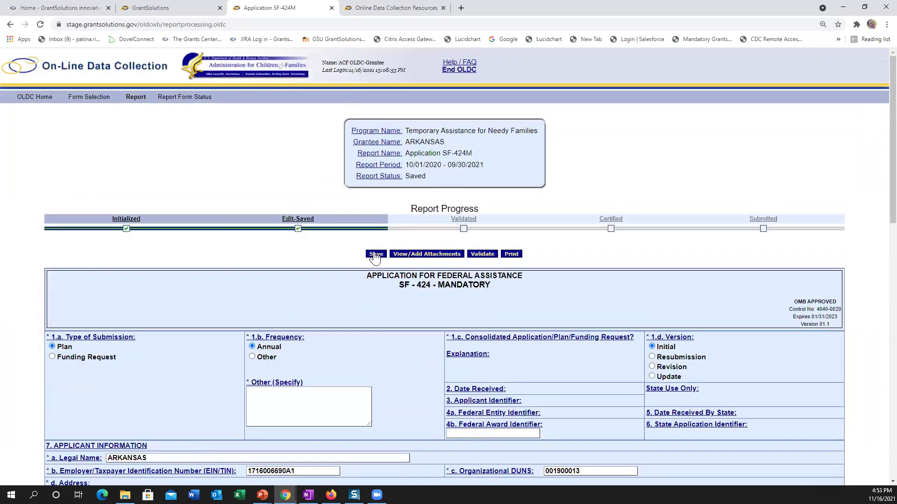
pyautogui.click(375, 255)
pyautogui.click(478, 256)
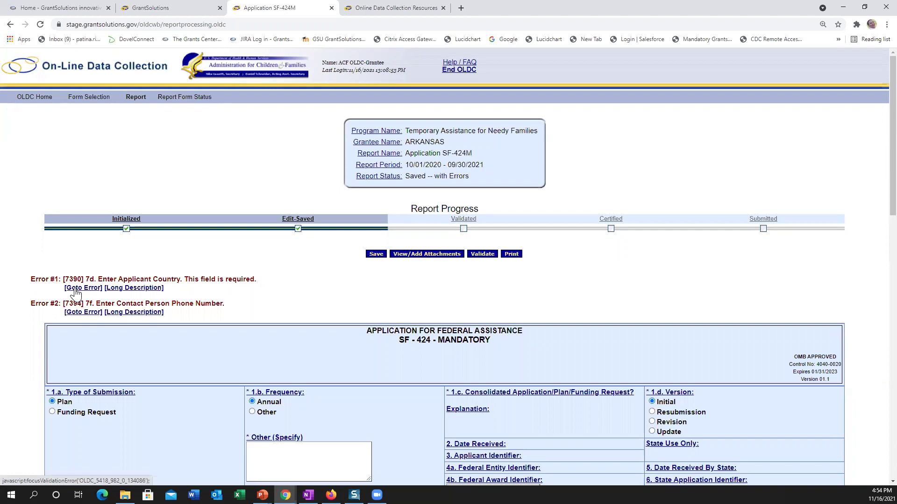
# Set the applicant country to United States from its Goto Error link
pyautogui.click(75, 288)
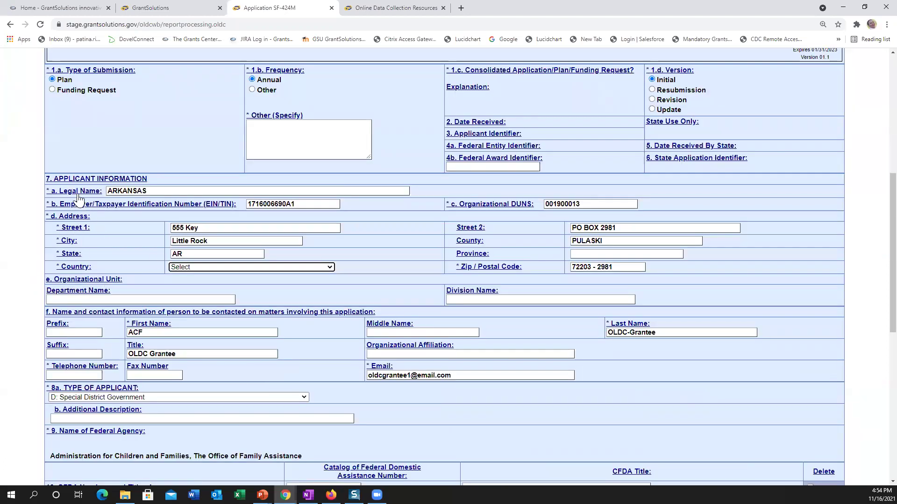
pyautogui.click(184, 267)
pyautogui.scroll(-10, 196, 387)
pyautogui.scroll(-20, 196, 386)
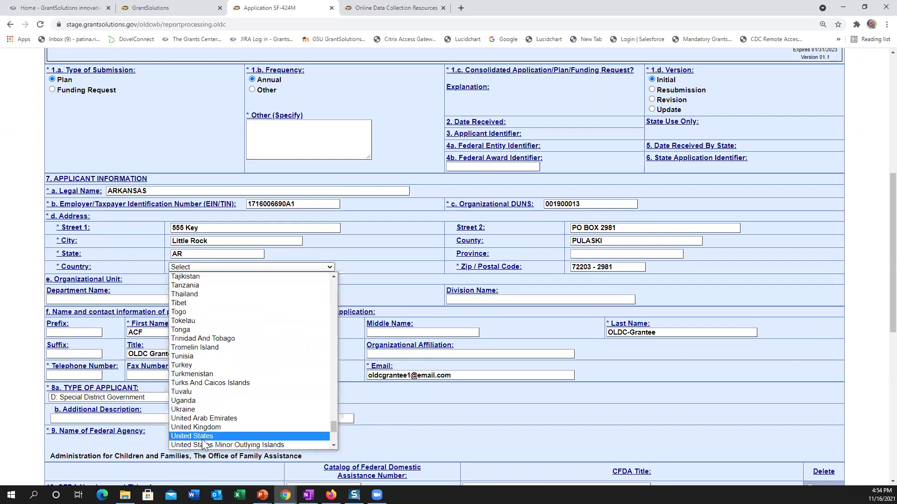
pyautogui.click(203, 436)
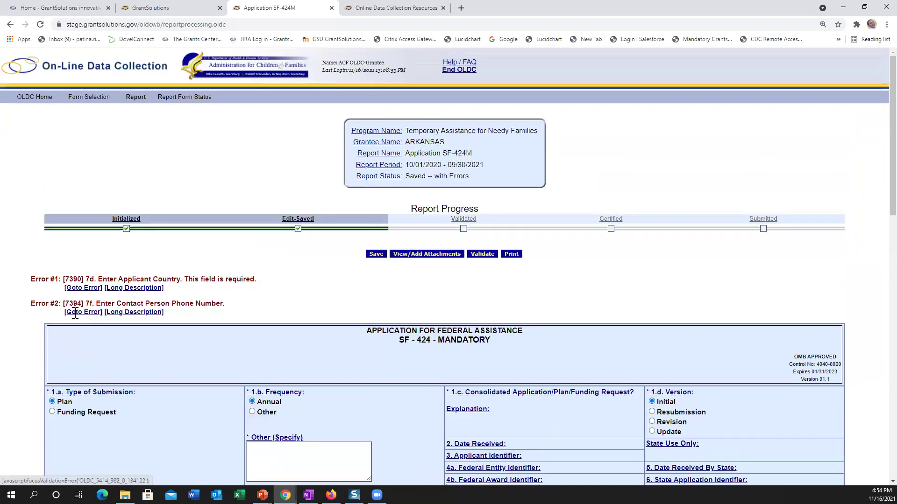
# Enter the contact's telephone number and validate the corrected form
pyautogui.click(75, 312)
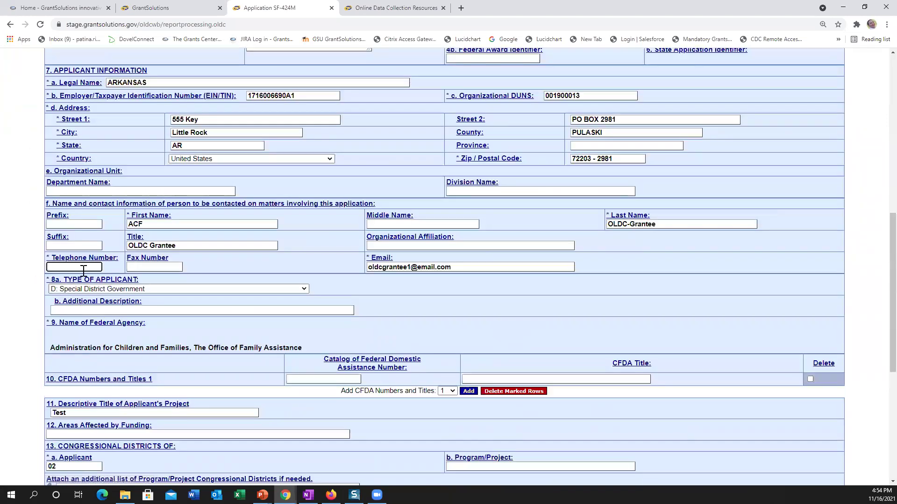
pyautogui.click(69, 267)
pyautogui.write('55555555')
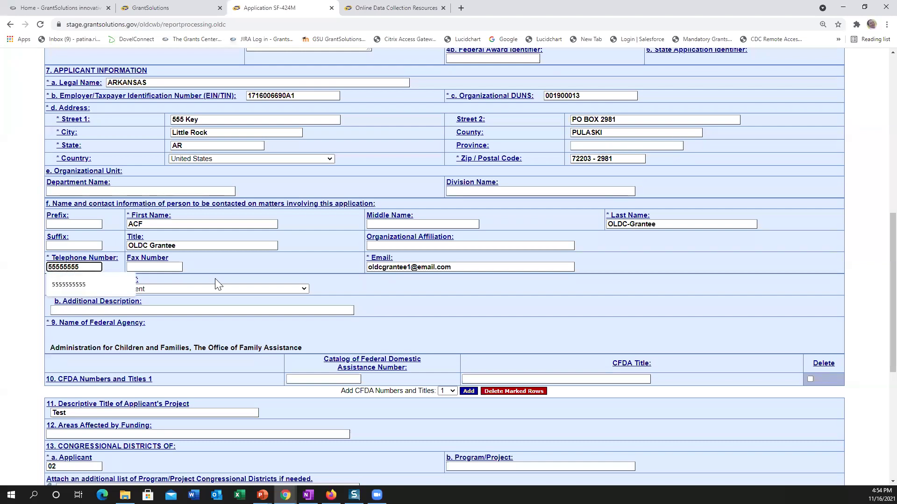
pyautogui.click(215, 278)
pyautogui.scroll(9, 298, 254)
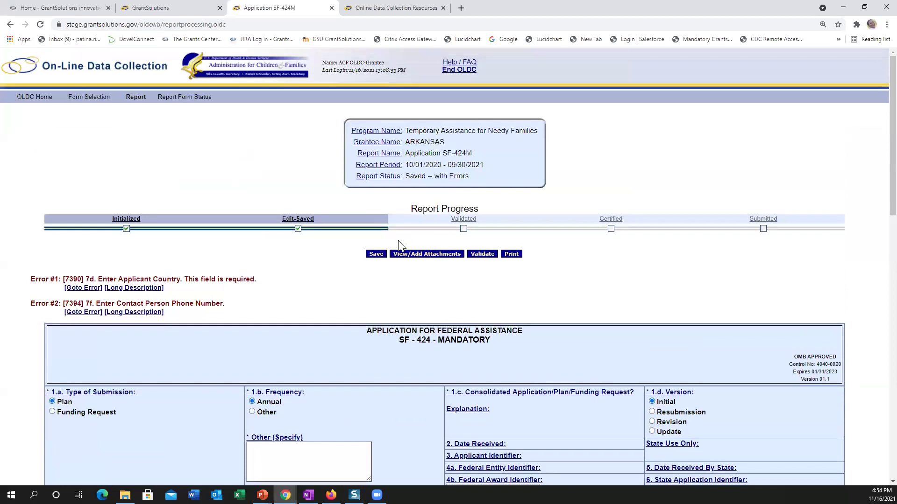
pyautogui.click(480, 254)
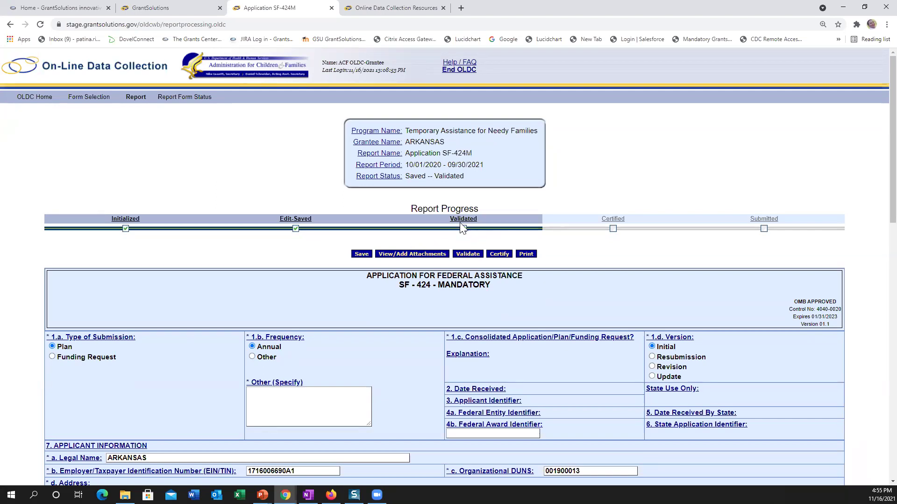
# Certify the validated SF-424M, acknowledge the signing instructions, and sign as the authorized official
pyautogui.click(499, 255)
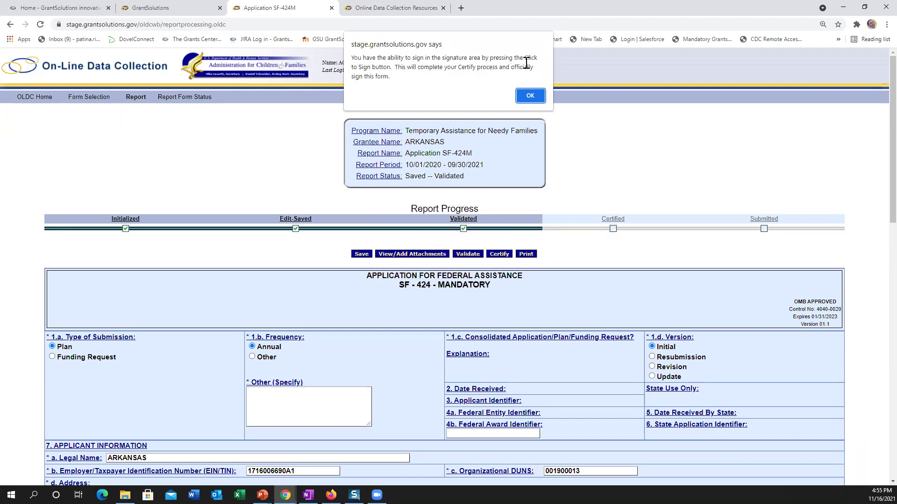
pyautogui.click(531, 95)
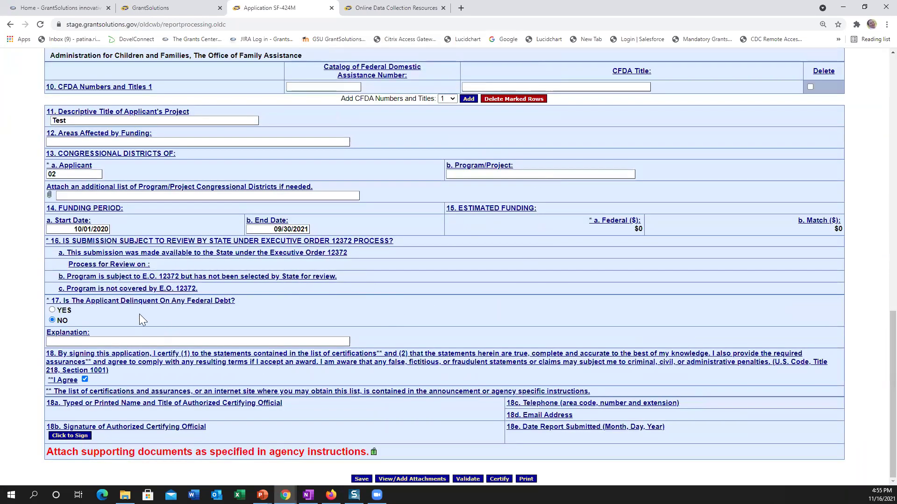
pyautogui.click(70, 436)
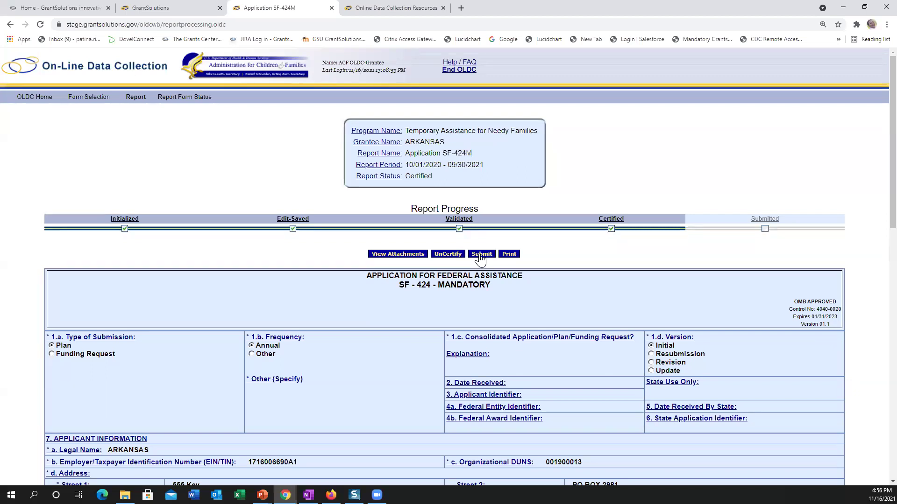
# Submit the certified ARKANSAS SF-424M and confirm the submission
pyautogui.click(480, 255)
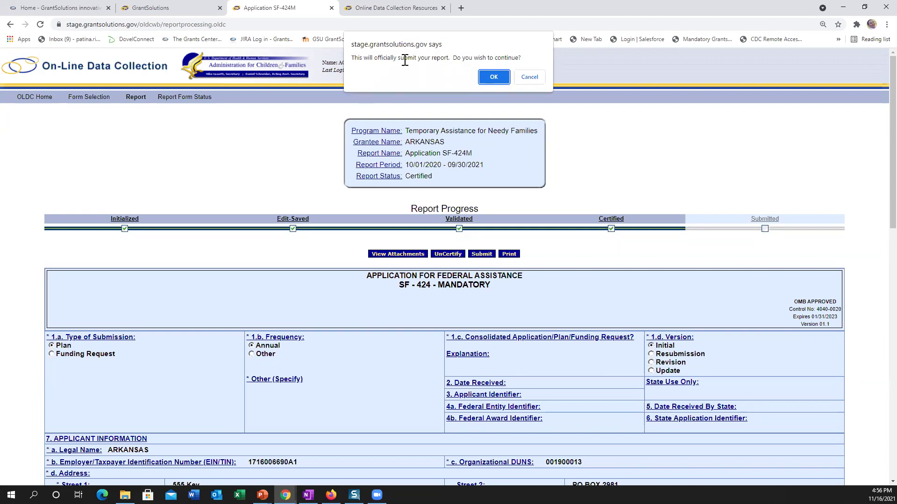
pyautogui.click(494, 78)
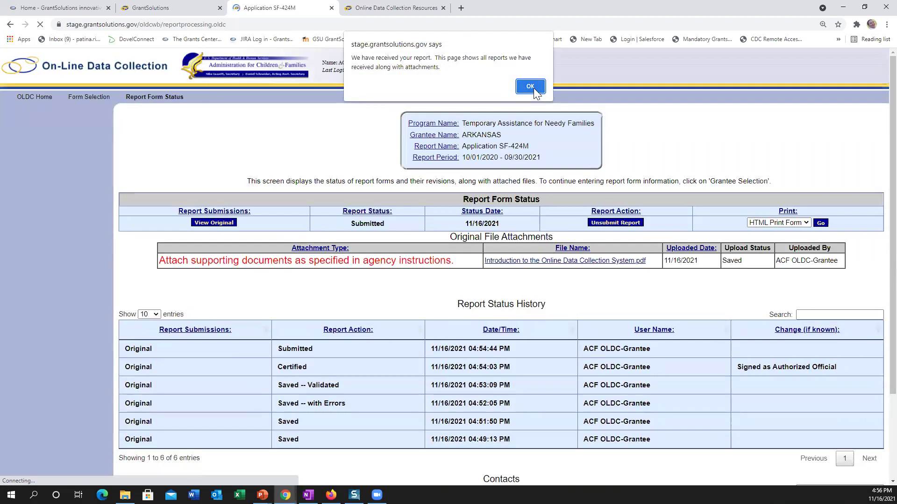
# Dismiss the received notice and review the six-entry Report Status History ending Certified, Submitted
pyautogui.click(531, 87)
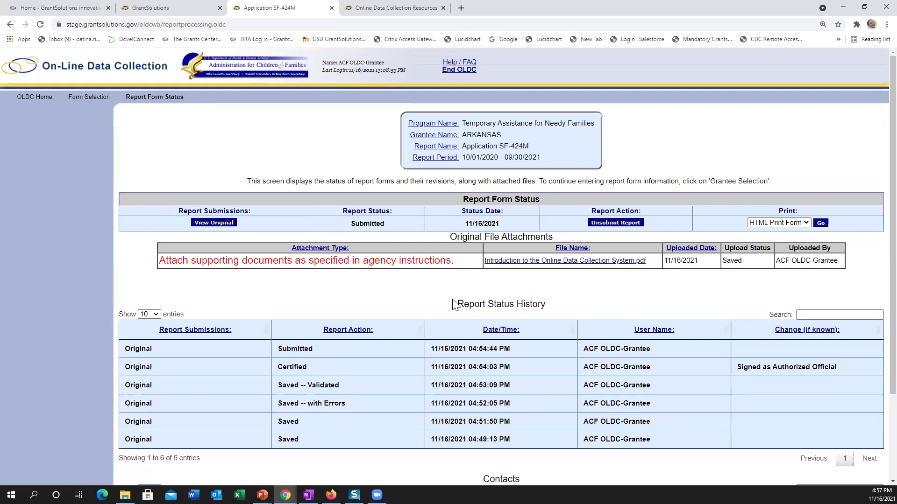
pyautogui.tripleClick(552, 307)
pyautogui.scroll(-2, 582, 302)
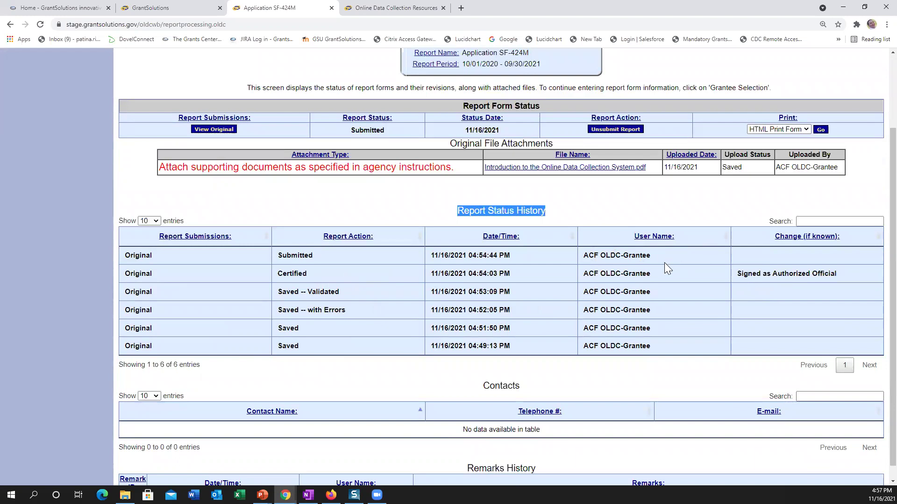
pyautogui.scroll(-1, 631, 295)
pyautogui.scroll(2, 632, 295)
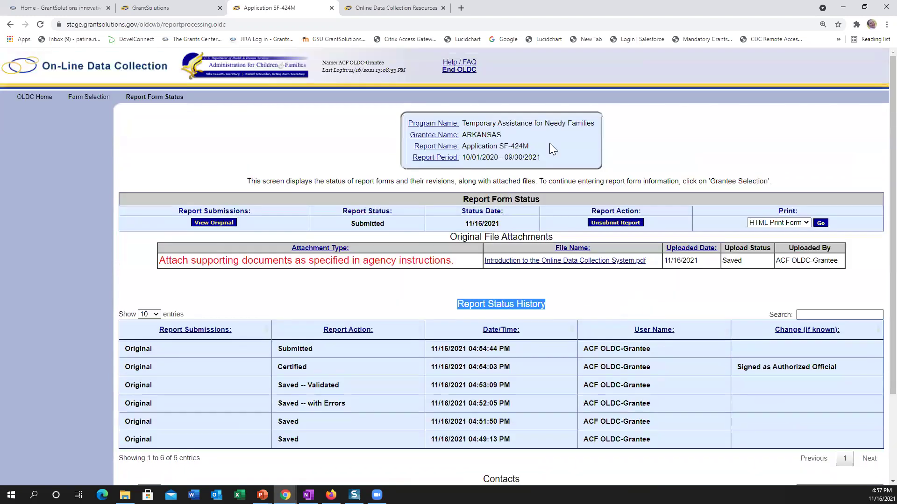
# Return to Form Selection, where the 10/01/2020–09/30/2021 SF-424M period shows Submitted
pyautogui.click(81, 98)
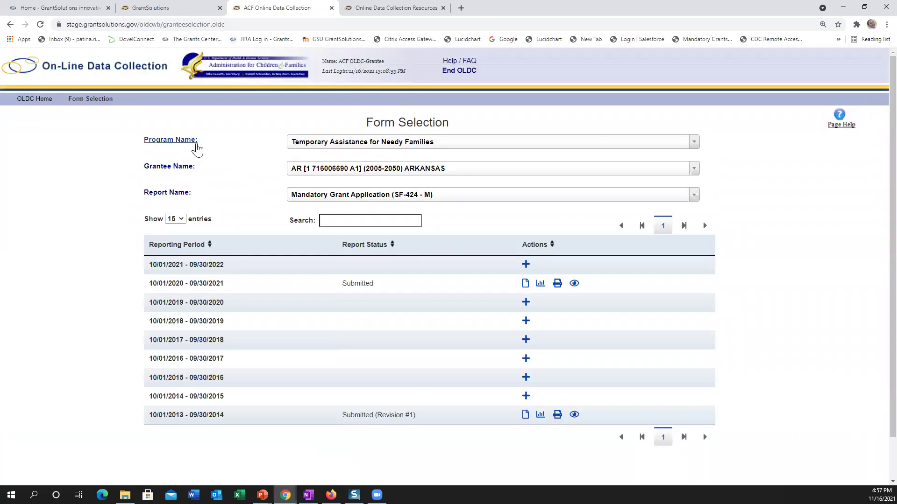
pyautogui.hotkey('alt', 'Tab')
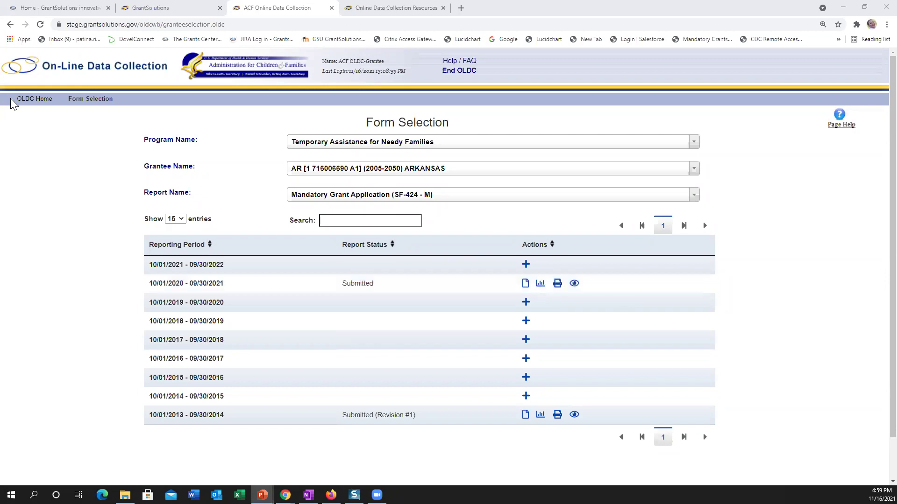
# On OLDC Home, sort recent activity by program name and view the submitted SF-424M's actions
pyautogui.click(36, 100)
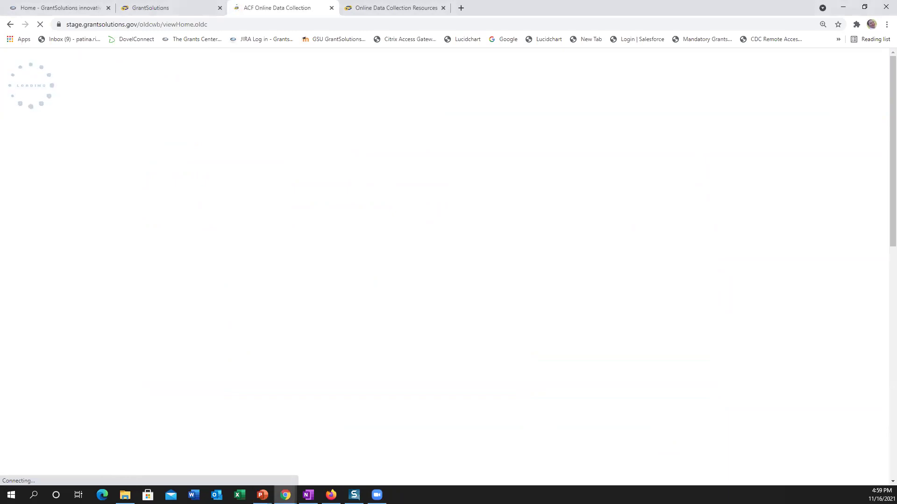
pyautogui.hotkey('alt', 'Tab')
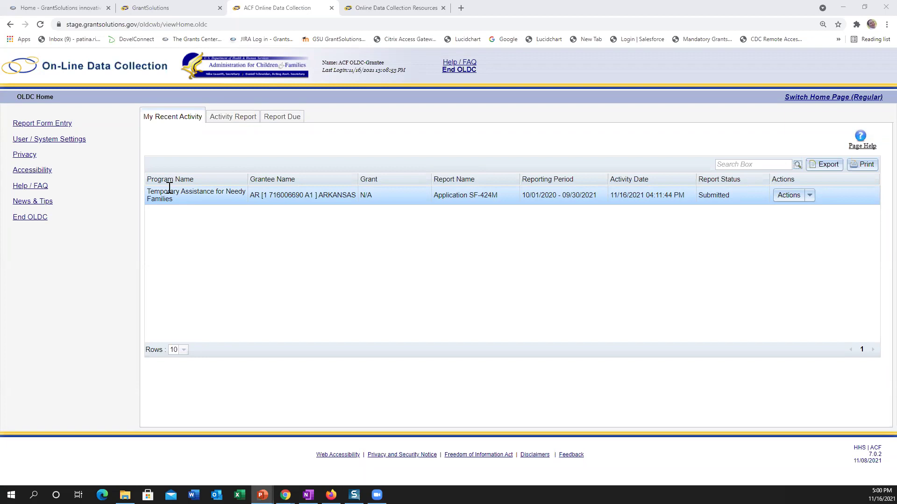
pyautogui.click(163, 181)
pyautogui.click(810, 196)
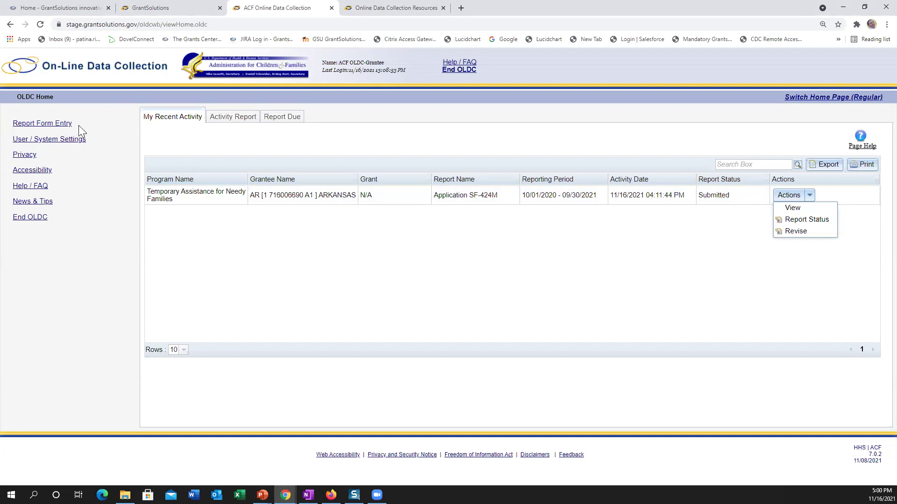
pyautogui.click(38, 125)
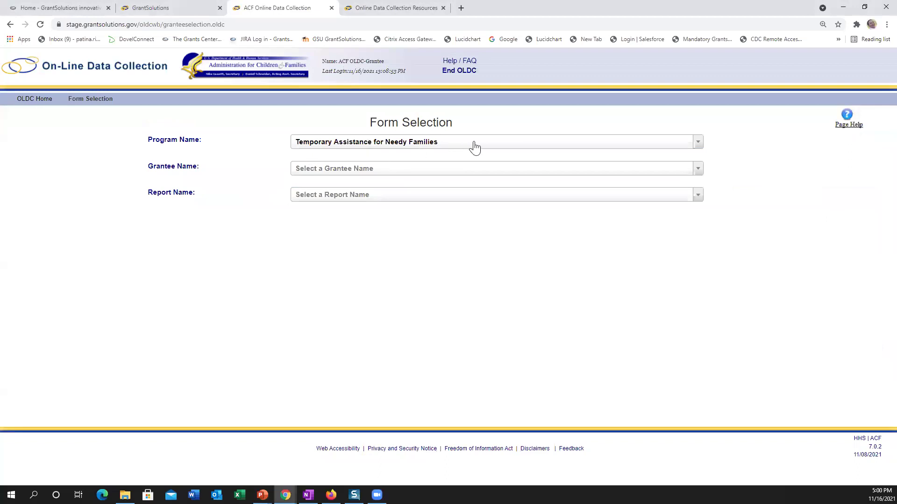
# Select TANF, ARKANSAS, Supplemental (ACF - 204) and the 10/01/2020 - 09/30/2034 grant period
pyautogui.click(474, 145)
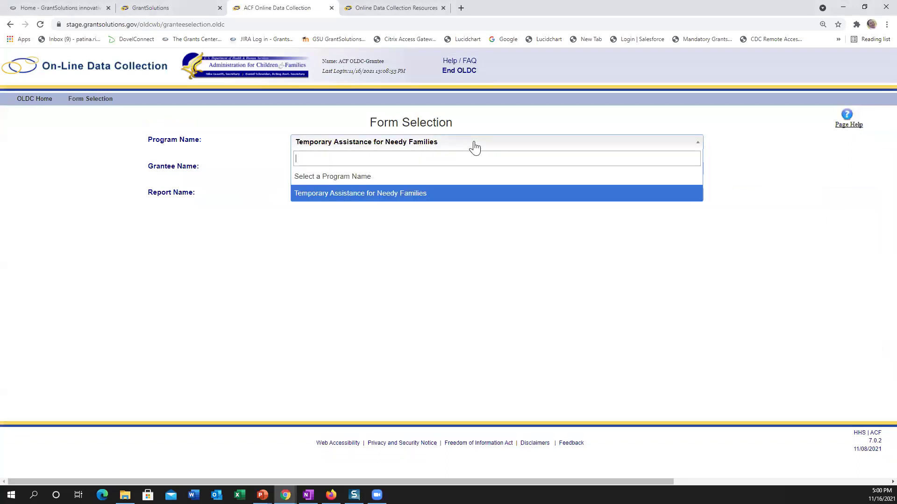
pyautogui.click(526, 126)
pyautogui.click(441, 174)
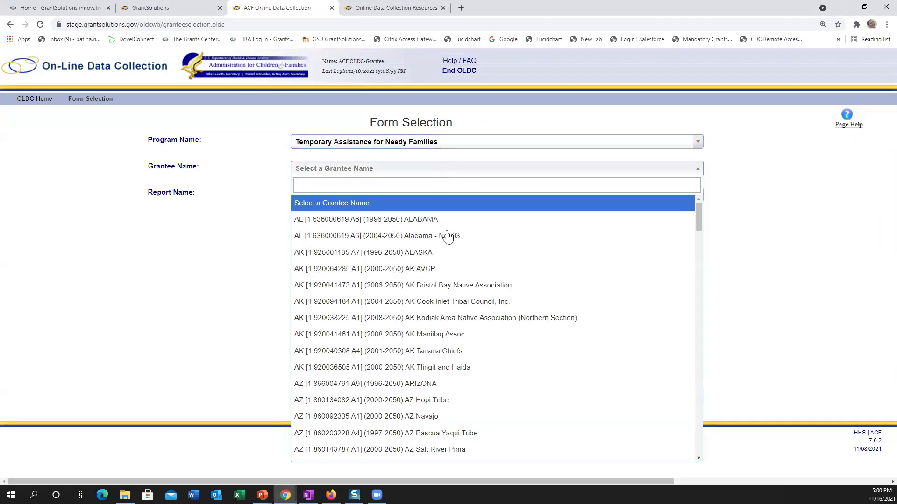
pyautogui.scroll(-2, 500, 406)
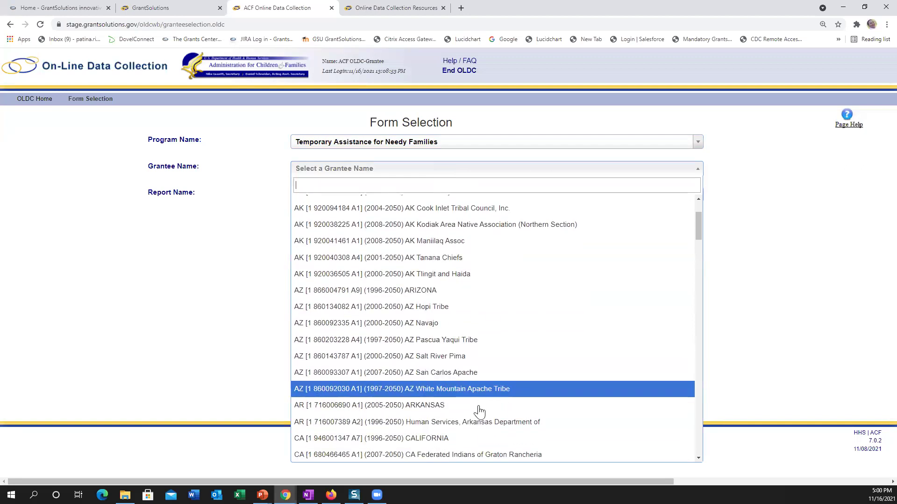
pyautogui.click(479, 410)
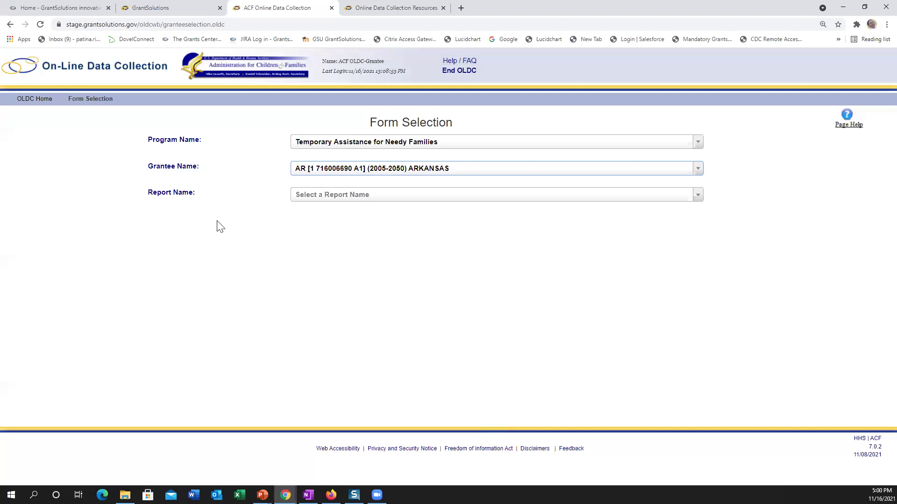
pyautogui.click(442, 198)
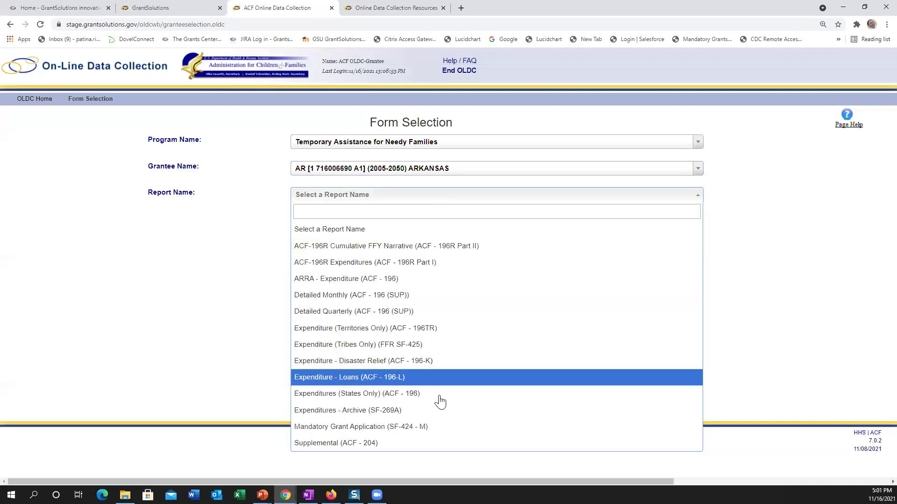
pyautogui.click(379, 444)
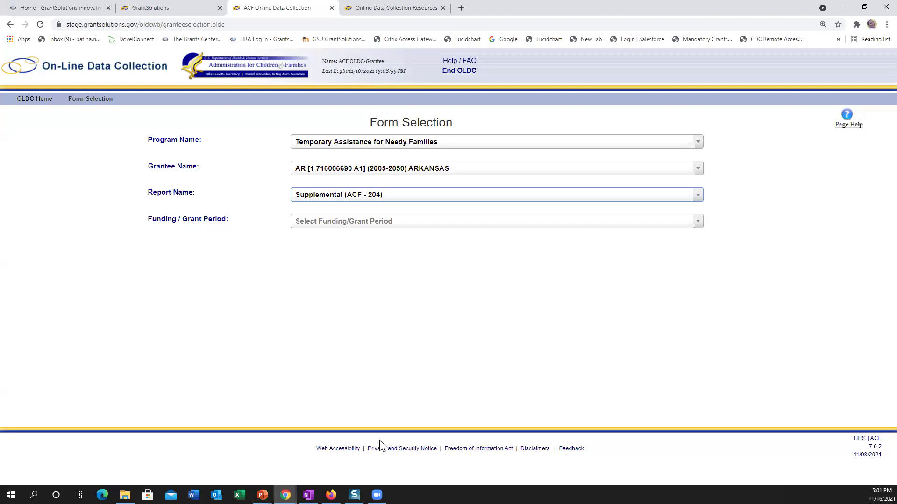
pyautogui.click(698, 223)
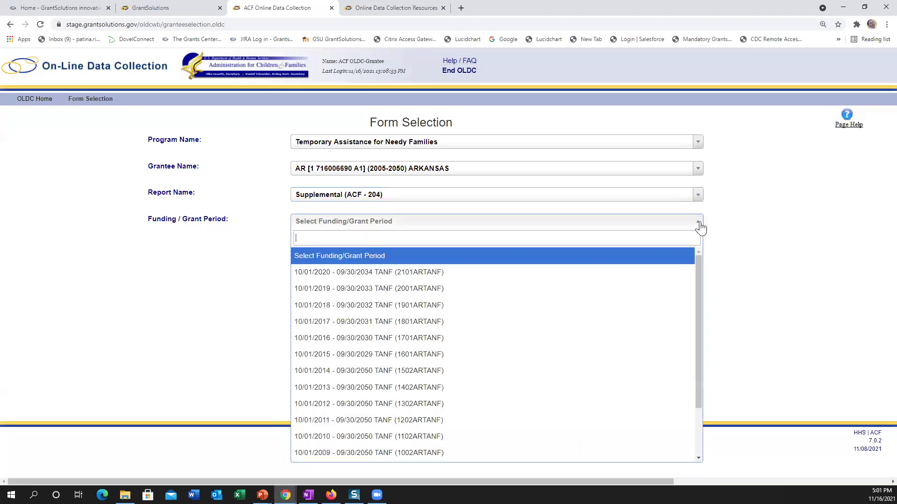
pyautogui.click(488, 272)
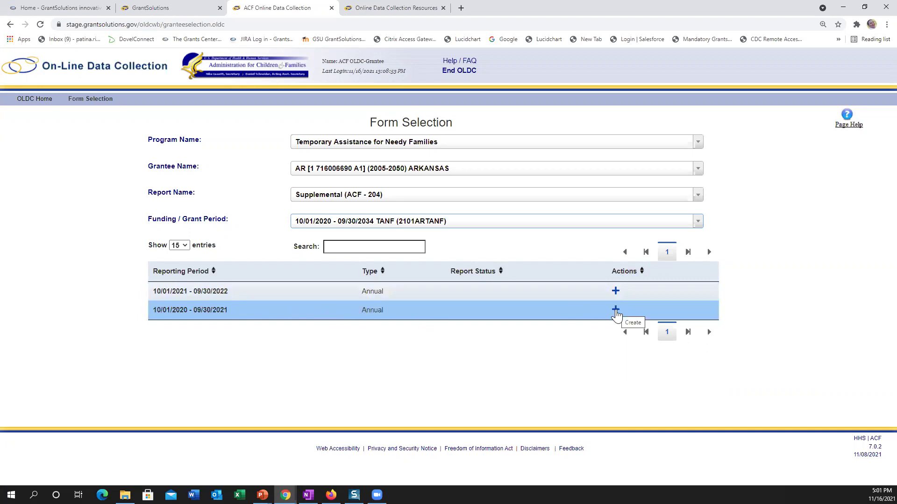
# Create the ACF-204 report for 10/01/2020 - 09/30/2021 and open Attachment A with Edit Section
pyautogui.click(615, 310)
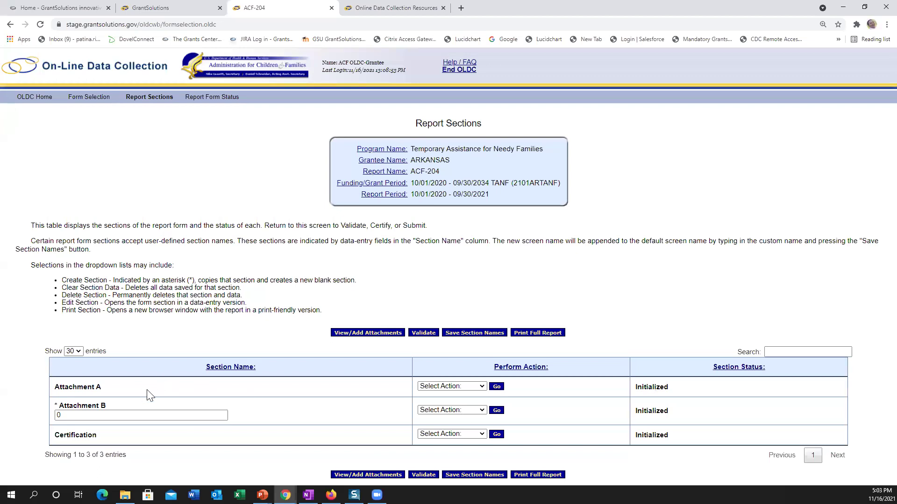
pyautogui.click(481, 389)
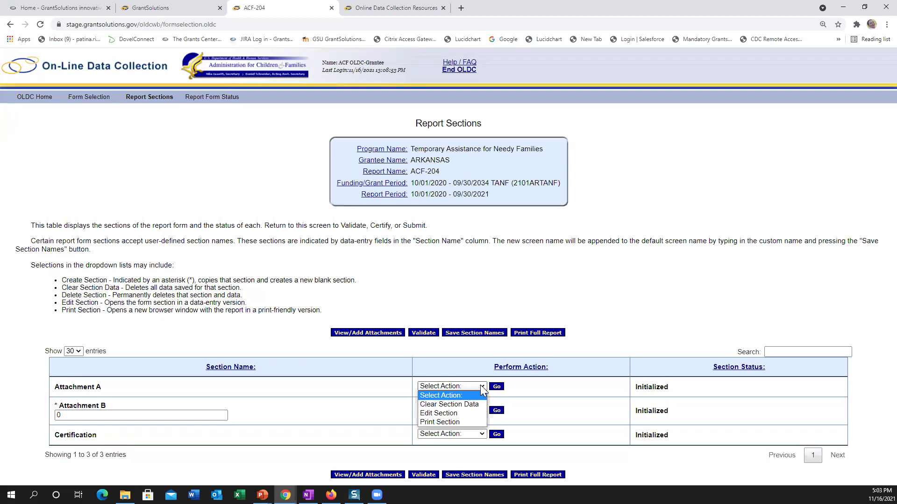
pyautogui.click(450, 414)
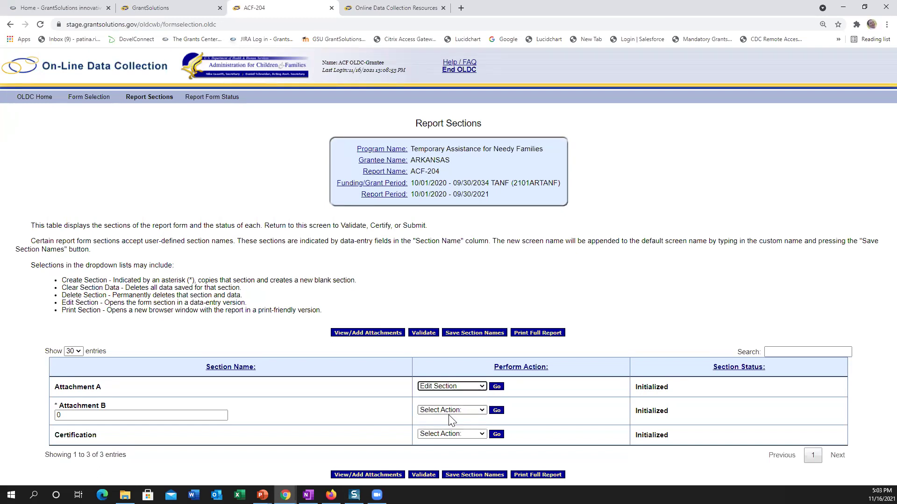
pyautogui.click(496, 387)
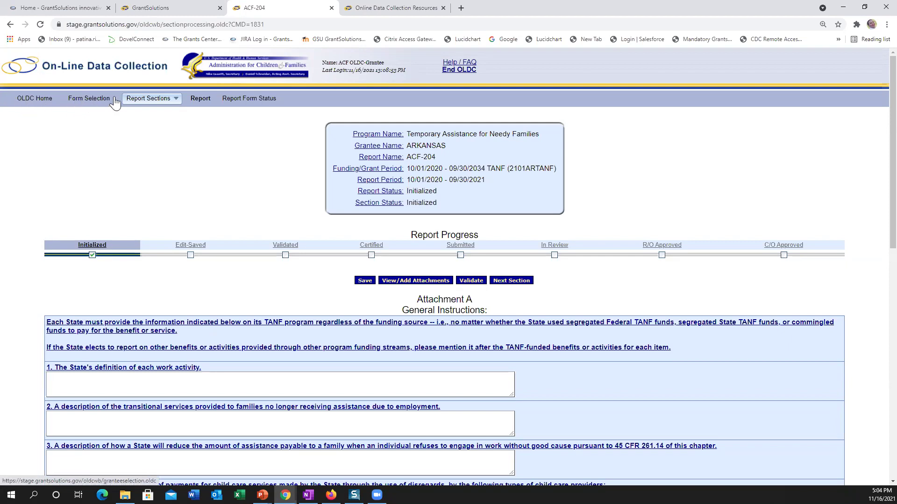
# Check the Report Sections list, scroll Attachment A, and display its General Instructions alert
pyautogui.click(176, 100)
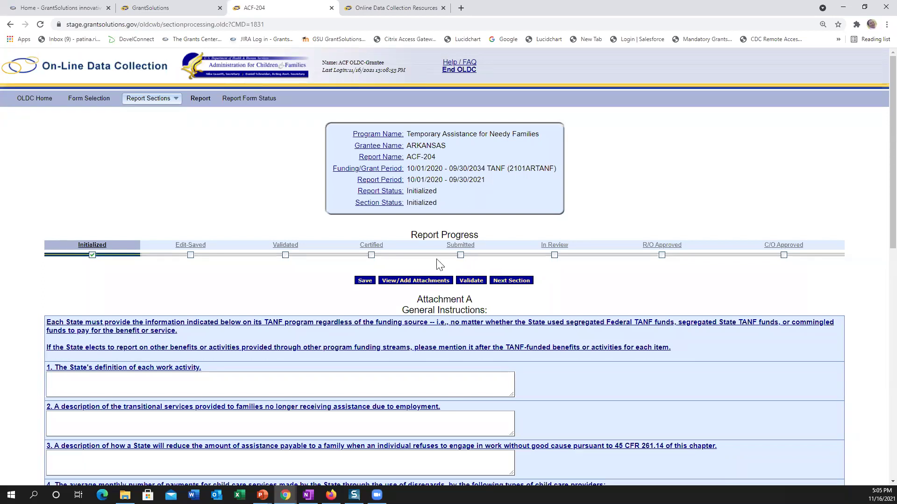
pyautogui.scroll(-2, 448, 243)
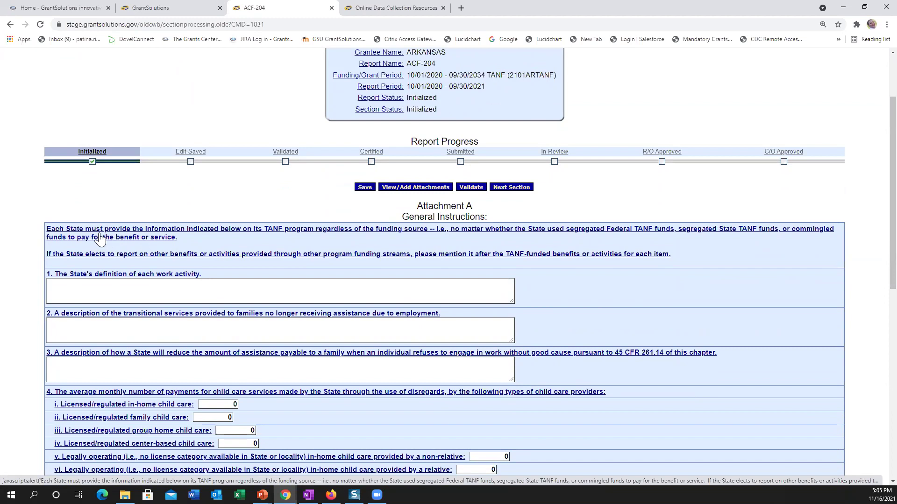
pyautogui.click(100, 238)
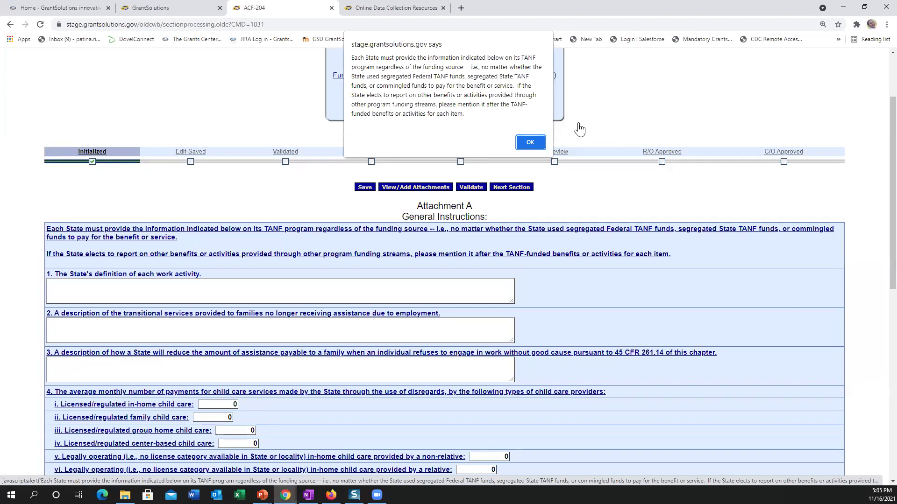
# Close the stage.grantsolutions.gov general-instructions alert with OK and scroll down the Attachment A form
pyautogui.click(527, 143)
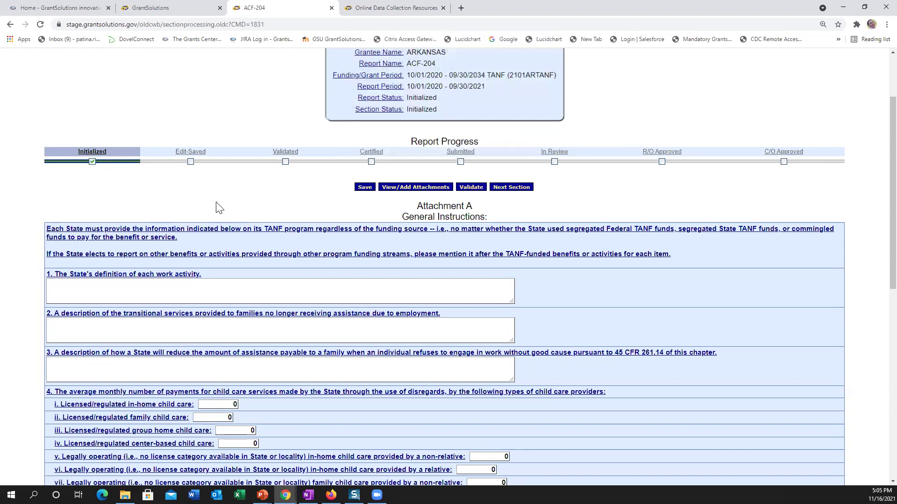
pyautogui.scroll(-1, 43, 211)
# Answer Attachment A items 1–3 (work activity definition, transitional services, assistance reduction) with Test
pyautogui.click(70, 246)
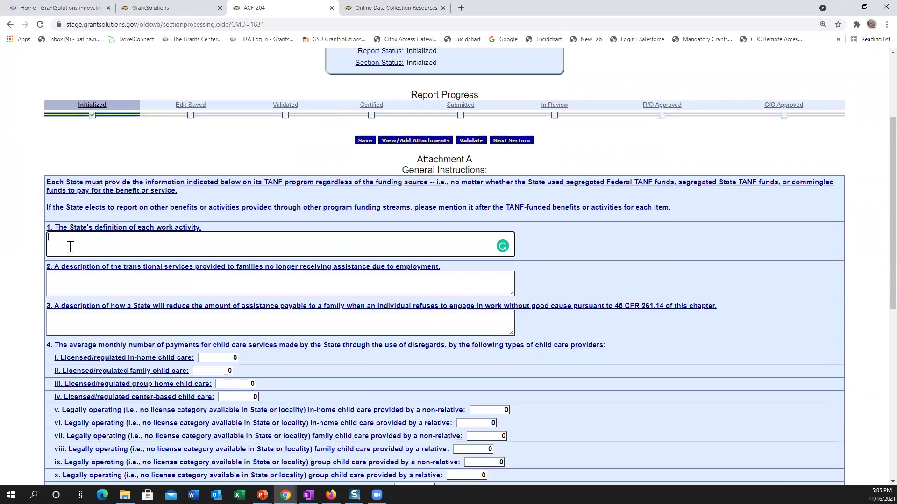
pyautogui.write('t')
pyautogui.click(67, 290)
pyautogui.write('Test')
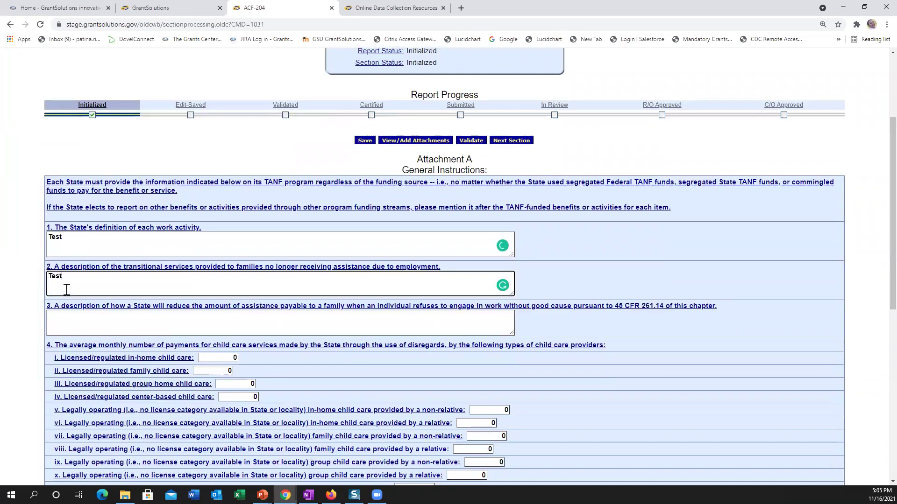
pyautogui.click(55, 325)
pyautogui.write('Test')
# Enter 5 for both the licensed in-home and licensed family child care counts in item 4
pyautogui.scroll(-1, 299, 388)
pyautogui.click(236, 311)
pyautogui.write('5')
pyautogui.click(230, 324)
pyautogui.write('5')
pyautogui.scroll(-2, 426, 324)
pyautogui.scroll(-3, 299, 275)
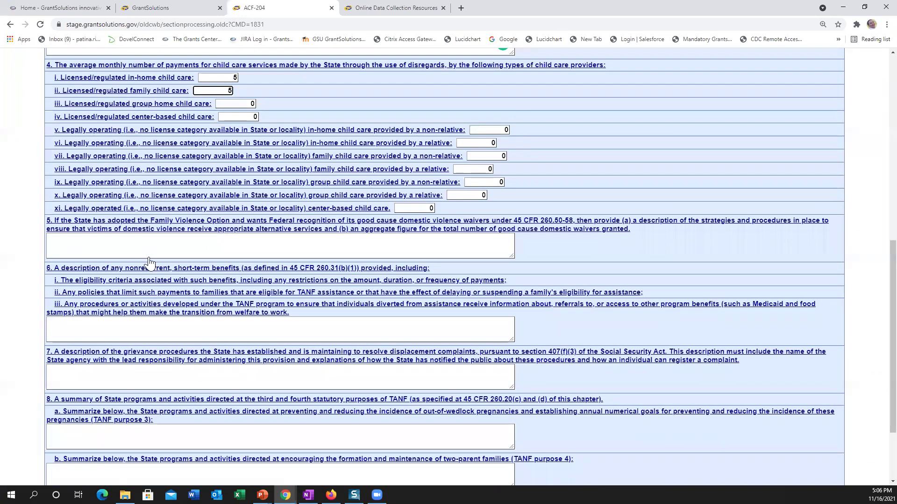
pyautogui.scroll(-2, 149, 263)
pyautogui.scroll(-1, 150, 263)
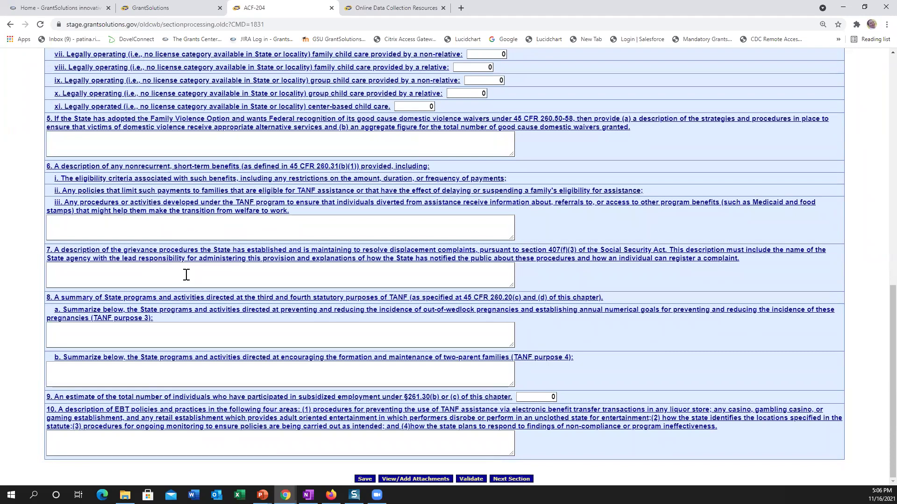
pyautogui.scroll(6, 186, 274)
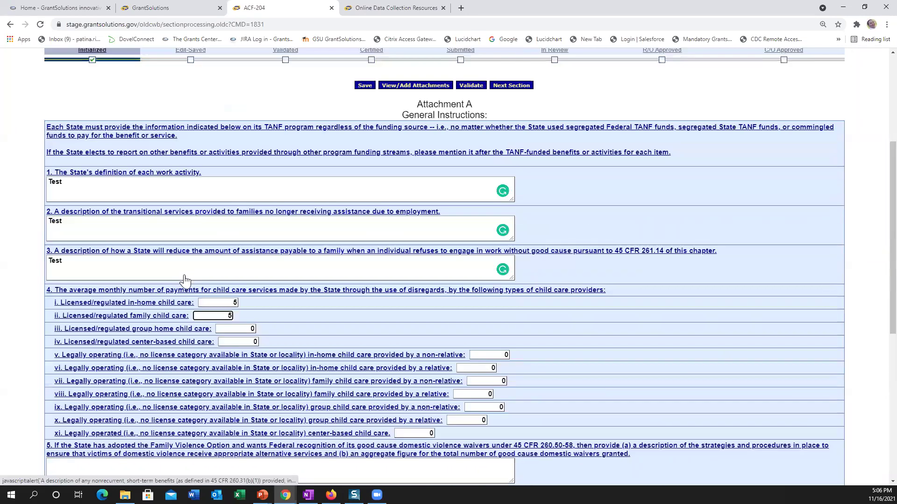
pyautogui.scroll(-6, 184, 278)
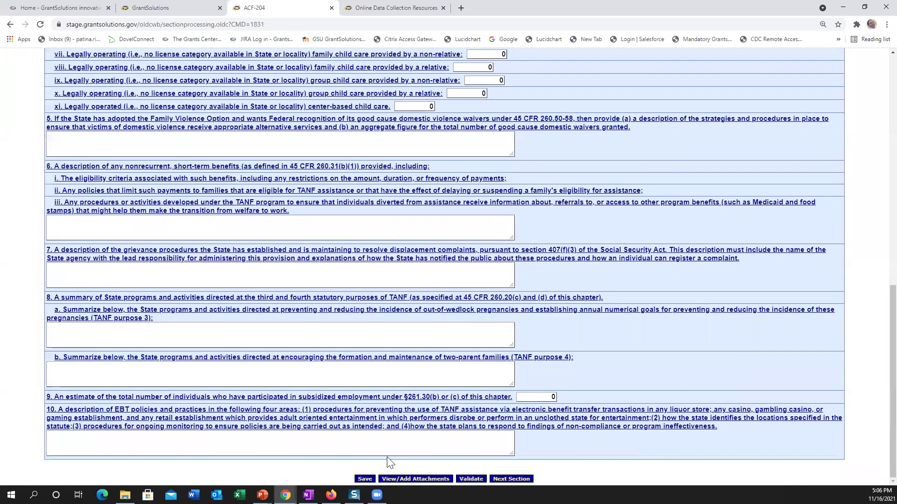
pyautogui.scroll(10, 416, 325)
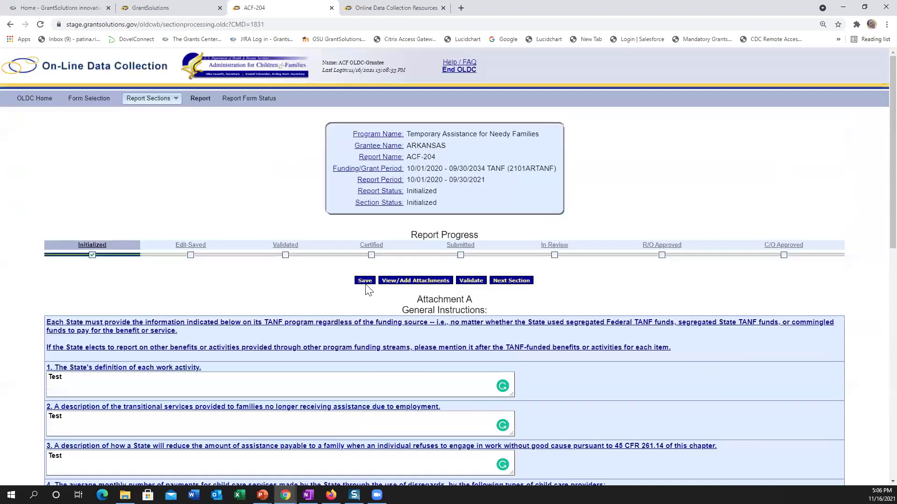
# Save the Attachment A answers, review the form, and run Validate on the section
pyautogui.click(365, 280)
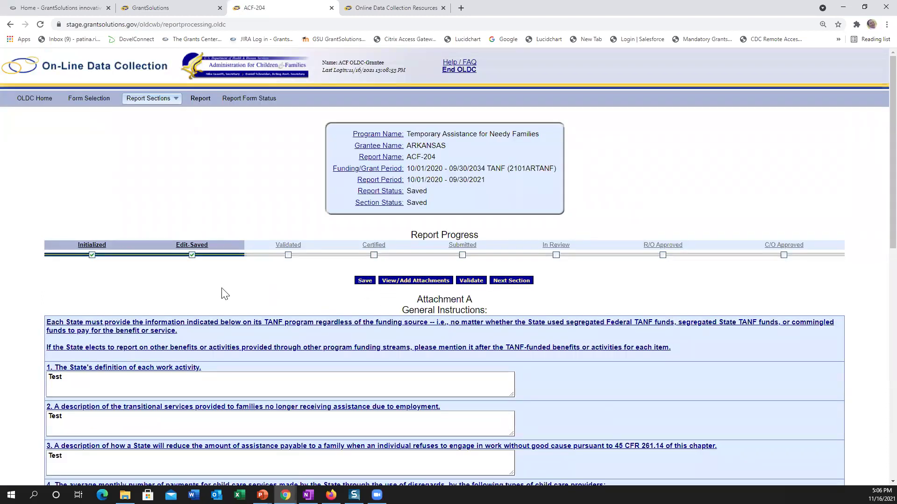
pyautogui.scroll(-2, 243, 283)
pyautogui.scroll(-7, 243, 284)
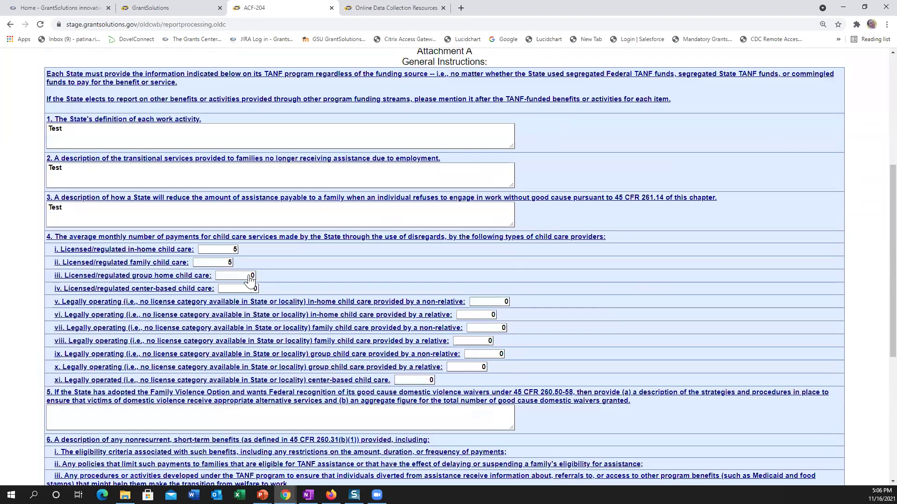
pyautogui.scroll(10, 250, 275)
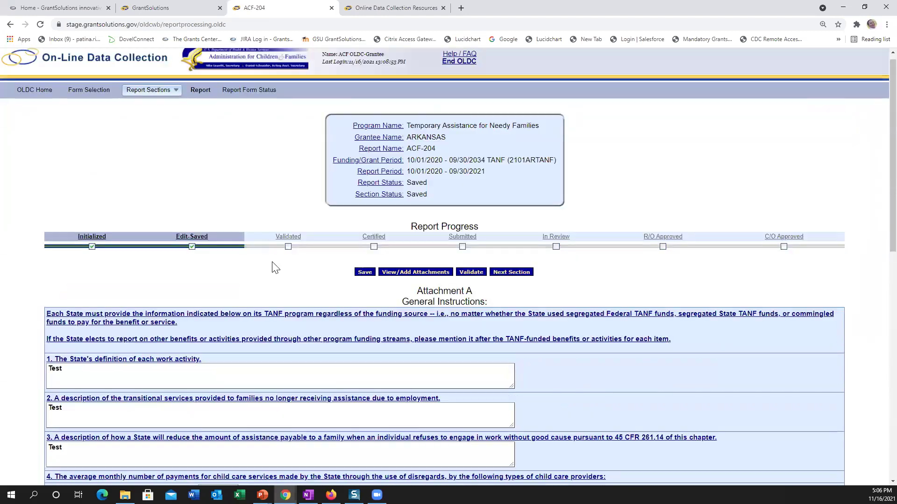
pyautogui.click(468, 275)
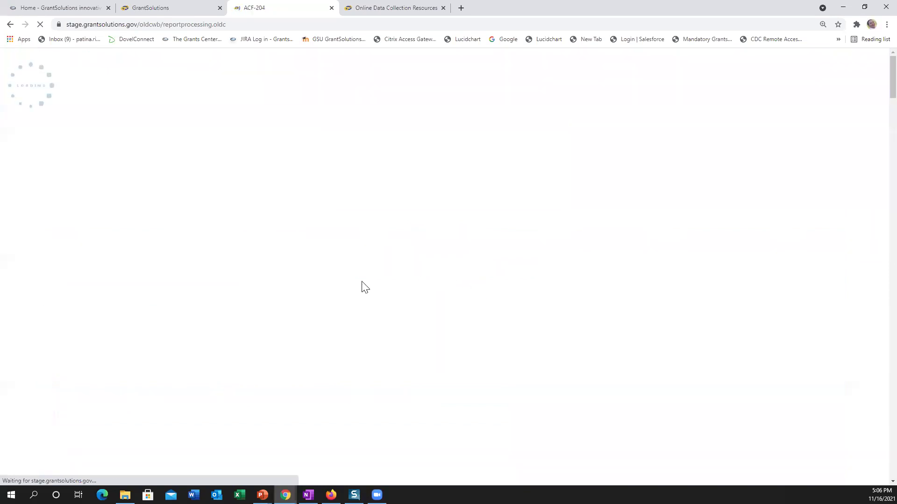
# Review the validated Attachment A items, inspecting the empty item 7 answer box
pyautogui.scroll(-4, 184, 313)
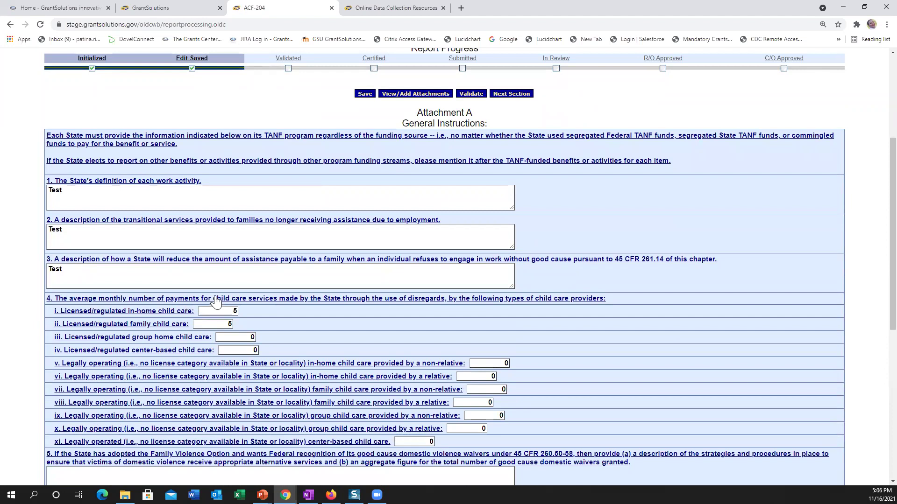
pyautogui.scroll(-4, 186, 304)
pyautogui.scroll(-2, 81, 282)
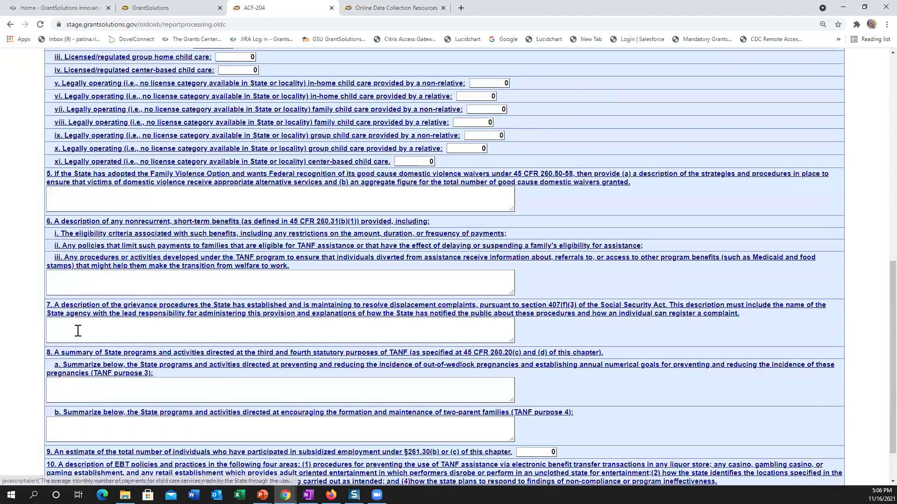
pyautogui.click(73, 330)
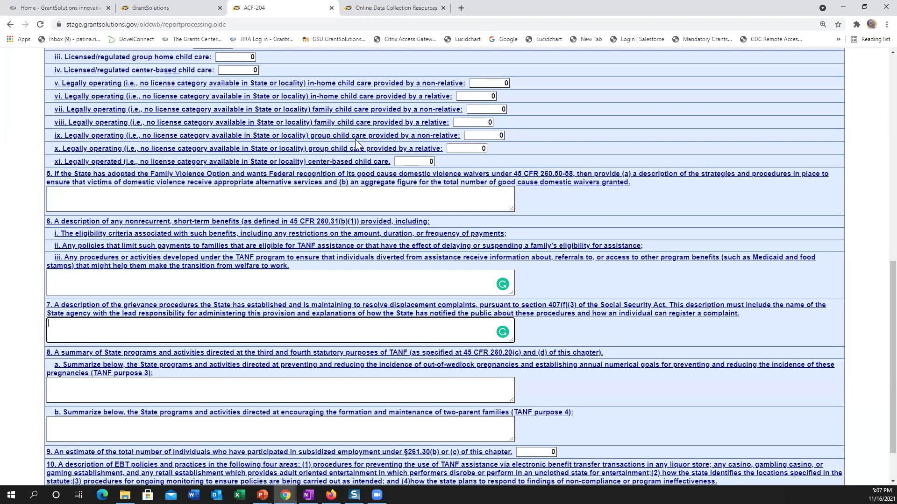
pyautogui.scroll(-2, 501, 265)
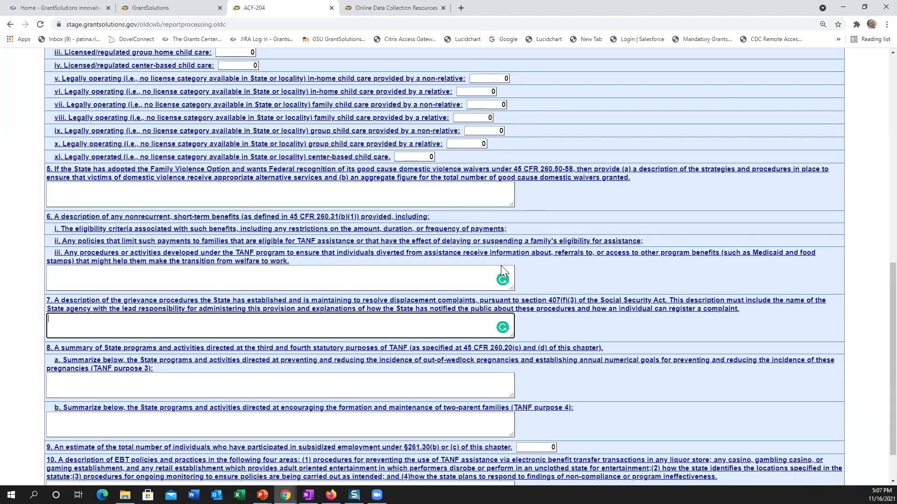
pyautogui.scroll(5, 500, 271)
pyautogui.scroll(7, 500, 271)
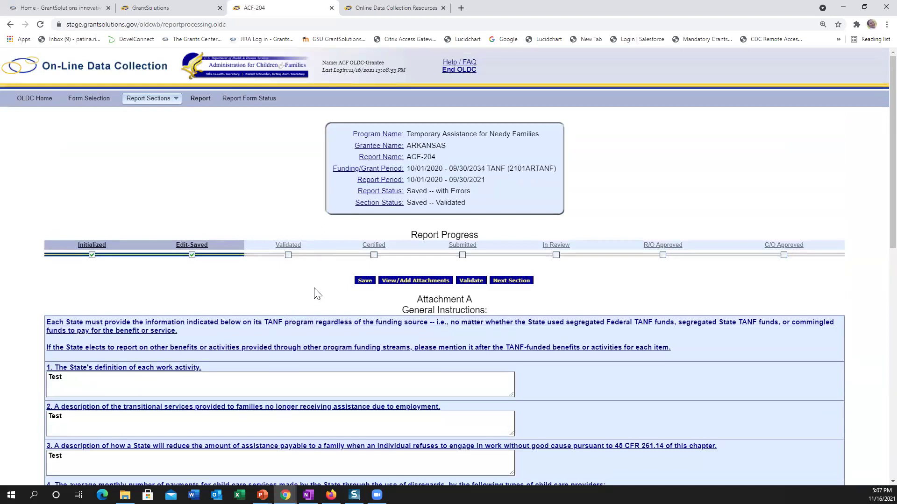
# Cancel the leave warning, save Attachment A, then continue to the Attachment B section
pyautogui.click(511, 282)
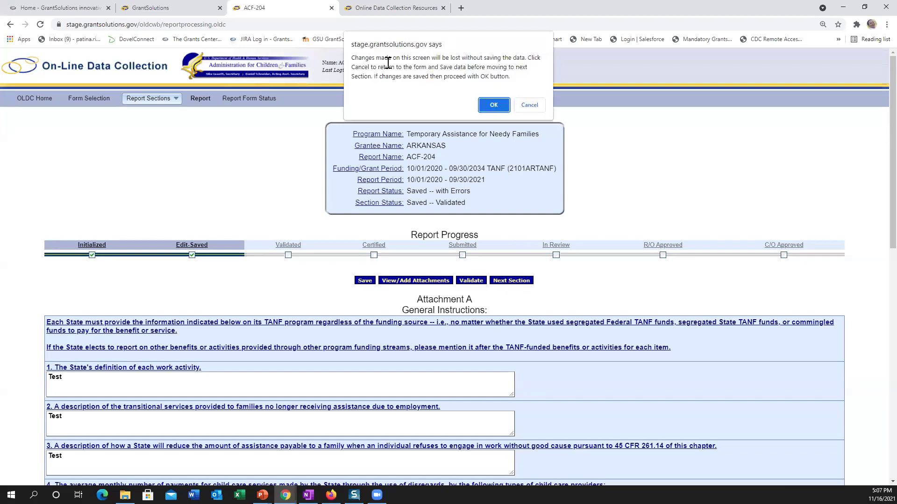
pyautogui.click(532, 105)
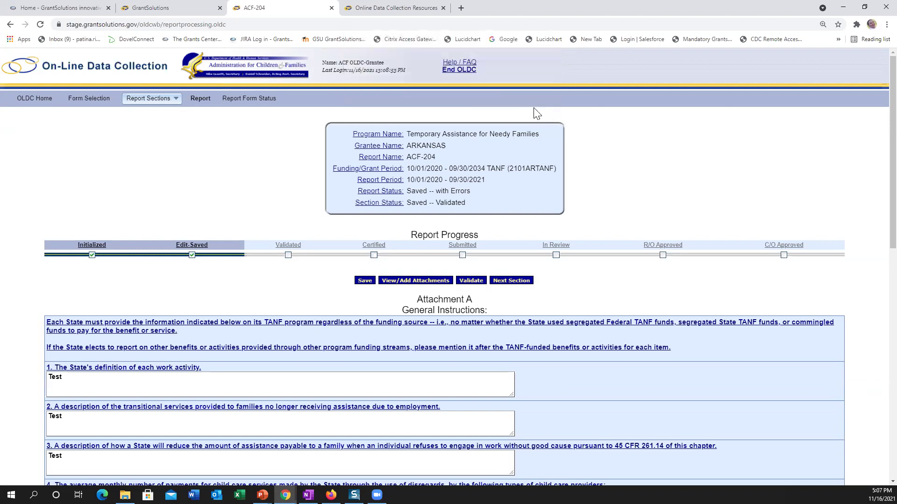
pyautogui.click(365, 281)
pyautogui.click(518, 283)
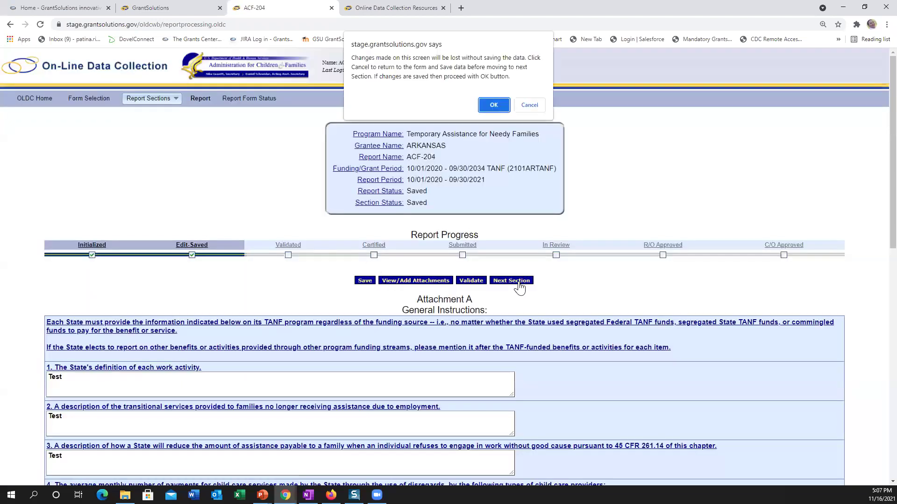
pyautogui.click(494, 106)
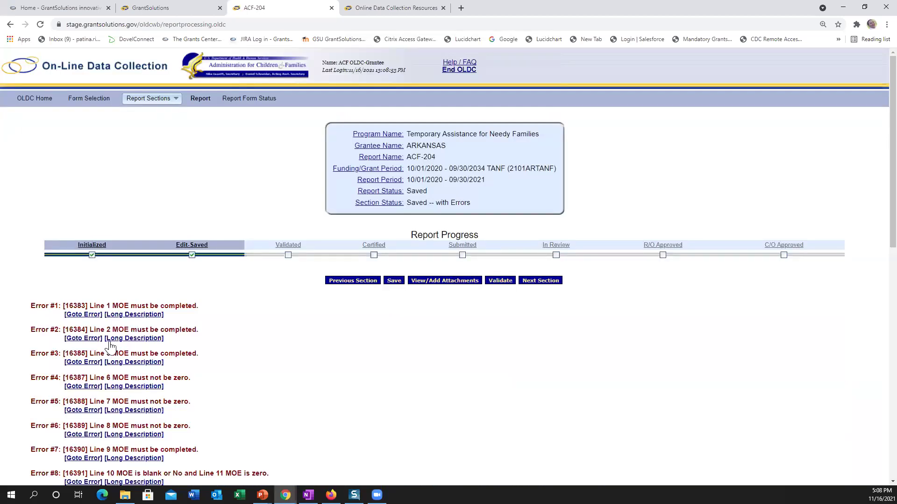
pyautogui.scroll(-3, 119, 314)
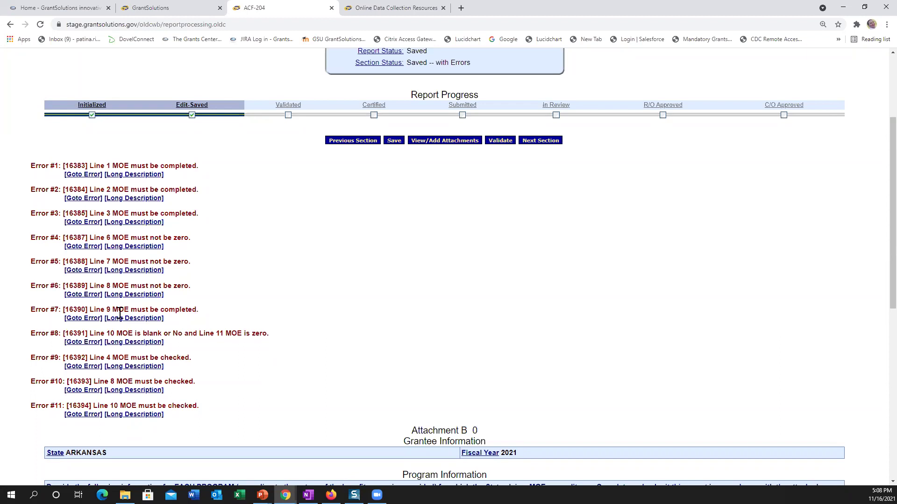
pyautogui.scroll(-1, 276, 240)
pyautogui.scroll(-7, 276, 241)
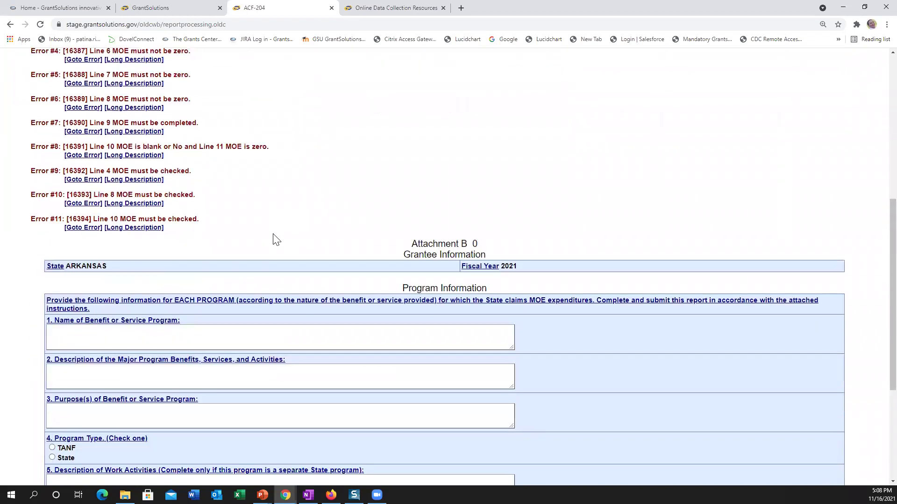
pyautogui.scroll(-1, 275, 235)
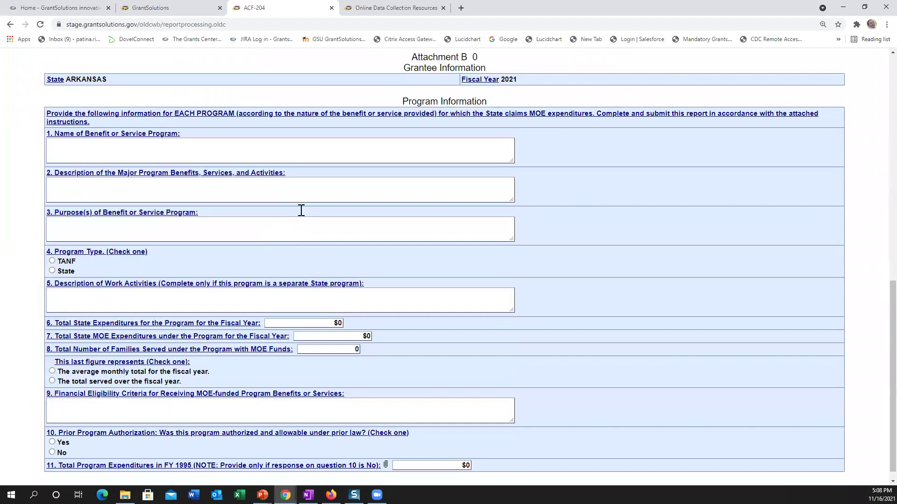
# Enter program name Test, type State, $50 expenditures, fiscal-year family count, and No for prior authorization
pyautogui.click(119, 152)
pyautogui.write('Test')
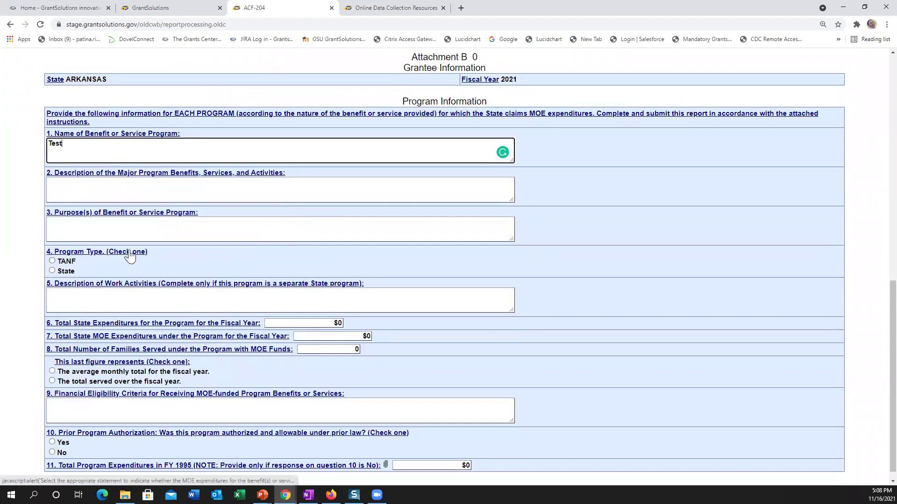
pyautogui.click(51, 271)
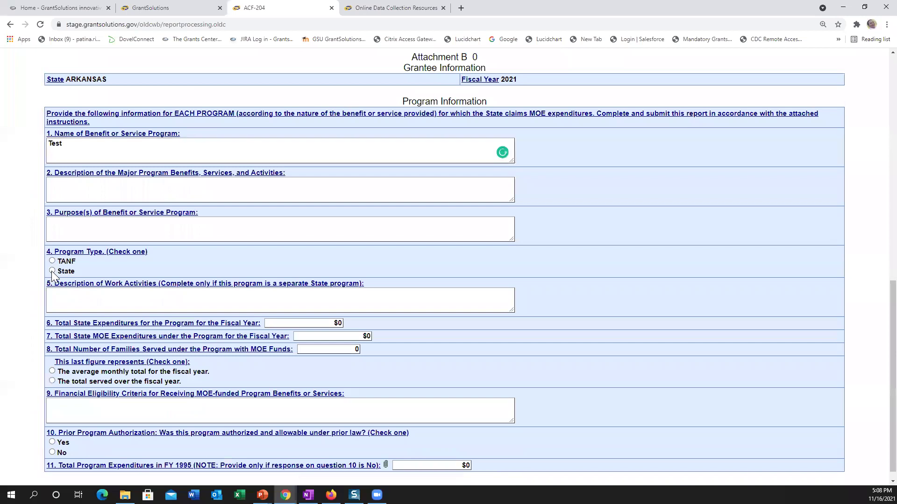
pyautogui.scroll(-1, 262, 292)
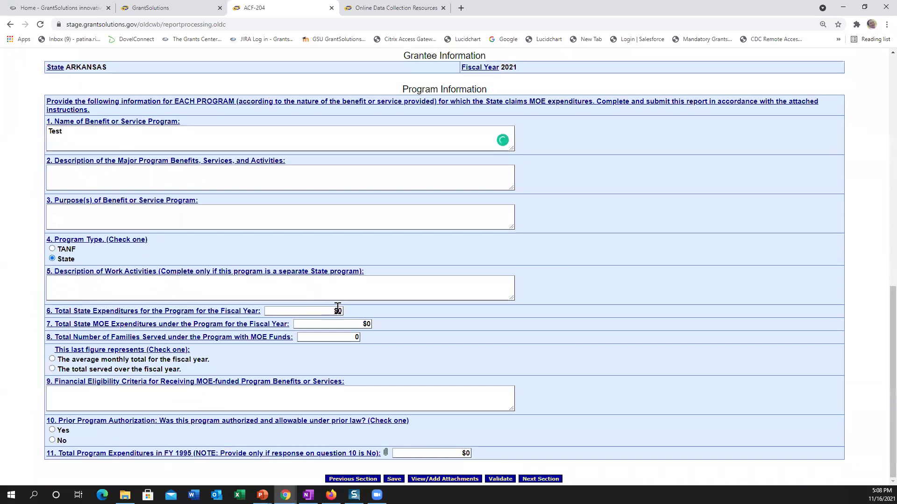
pyautogui.click(336, 312)
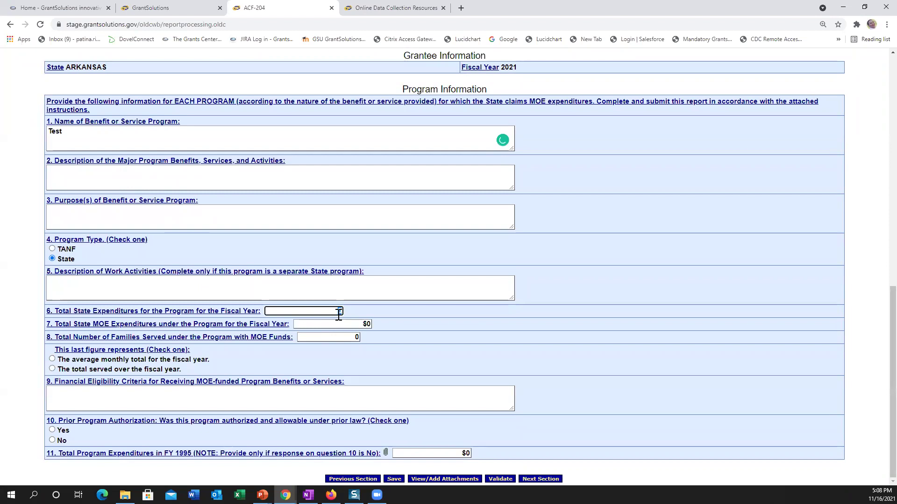
pyautogui.write('50')
pyautogui.click(399, 349)
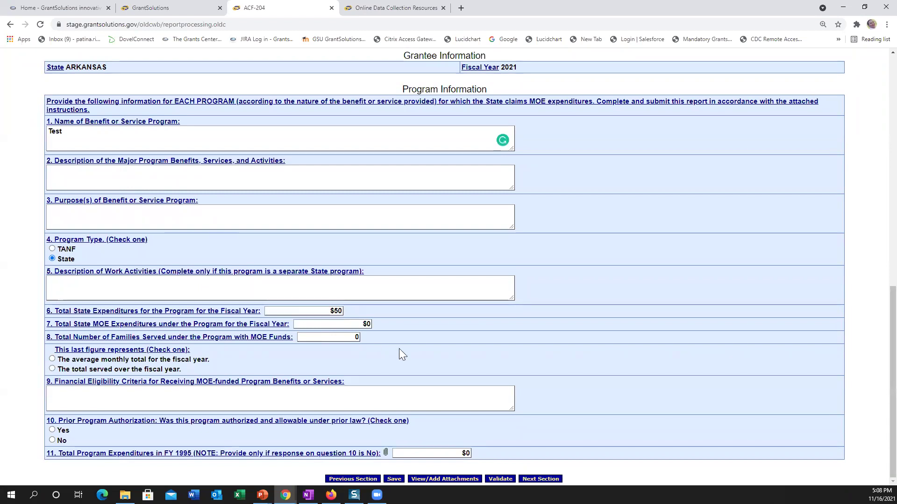
pyautogui.click(57, 369)
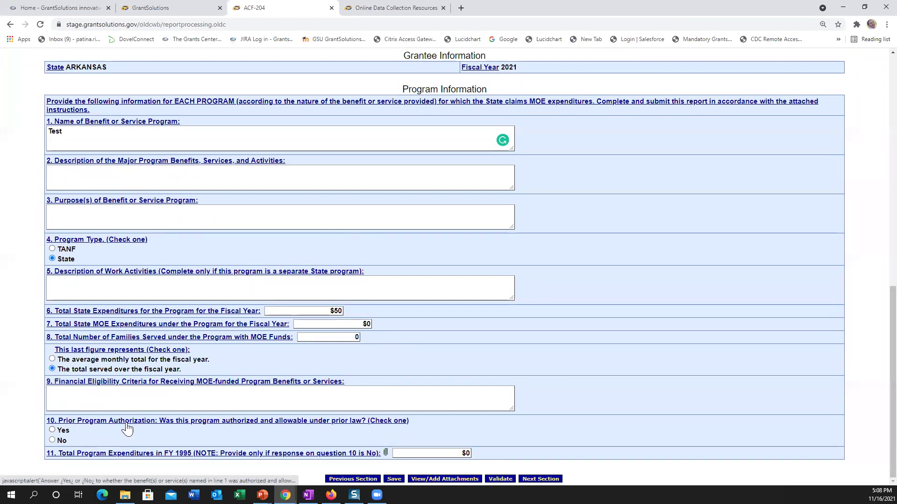
pyautogui.click(52, 441)
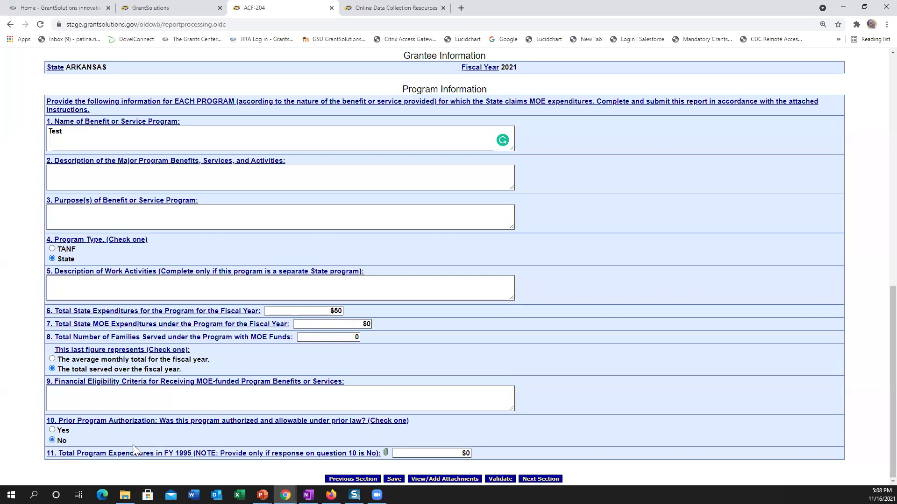
# Enter $5 MOE expenditures and 5 families served, save Attachment B, and validate it
pyautogui.scroll(15, 360, 337)
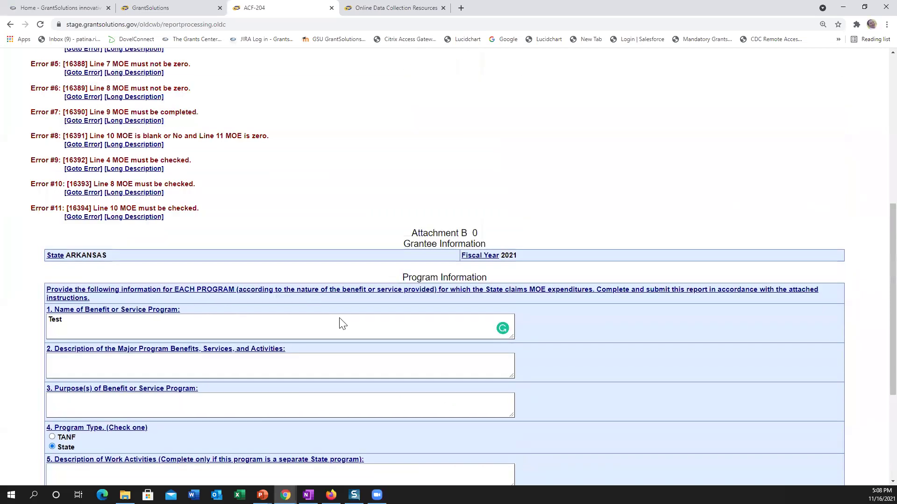
pyautogui.scroll(-4, 157, 322)
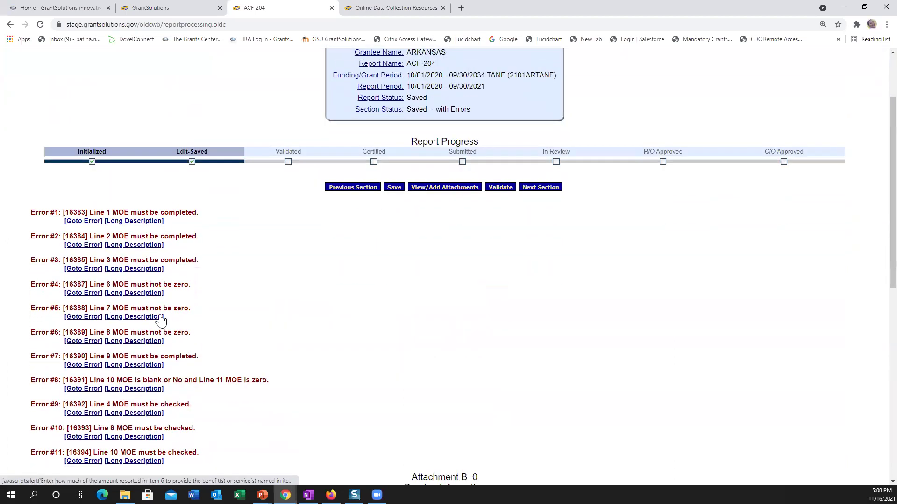
pyautogui.scroll(-8, 160, 311)
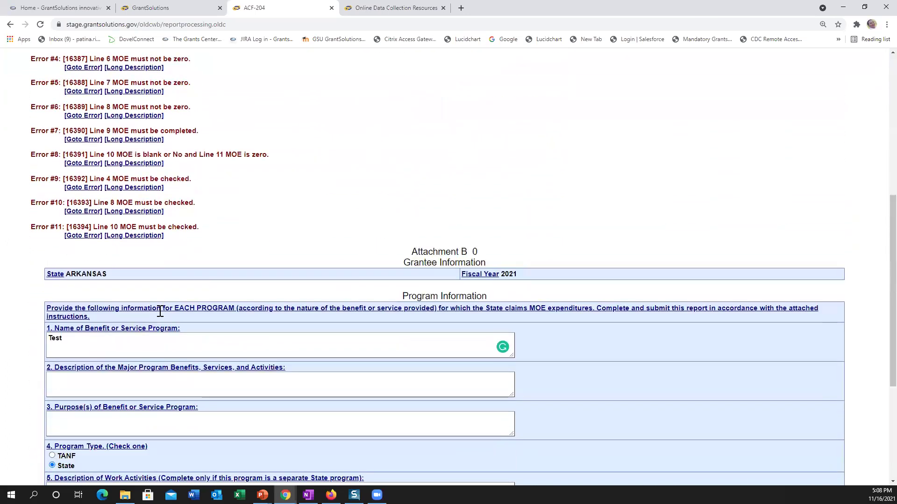
pyautogui.click(367, 325)
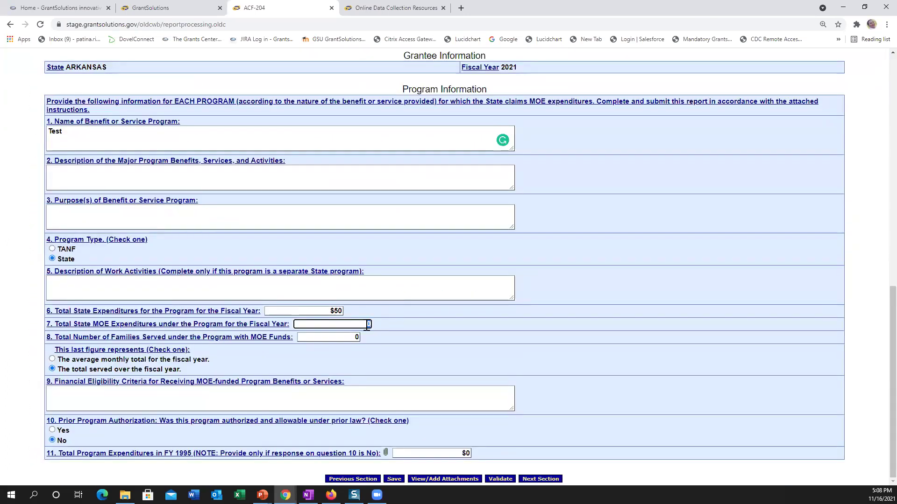
pyautogui.write('5')
pyautogui.click(358, 337)
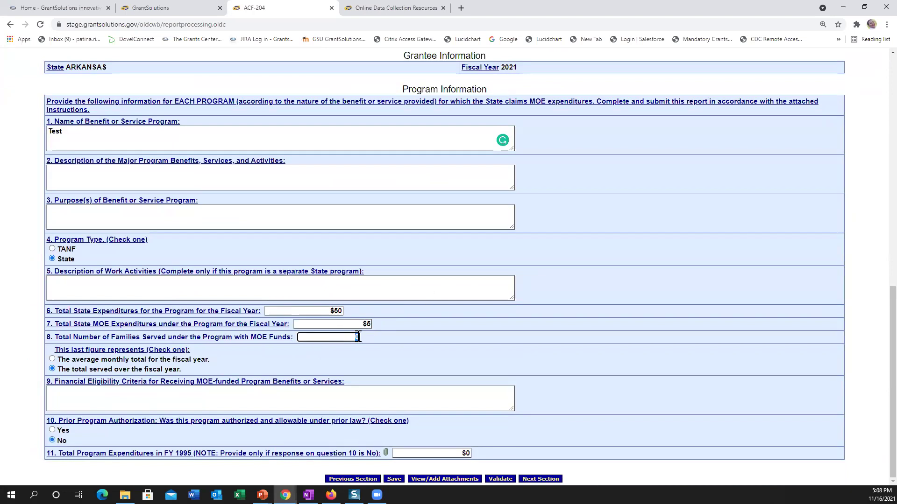
pyautogui.write('5')
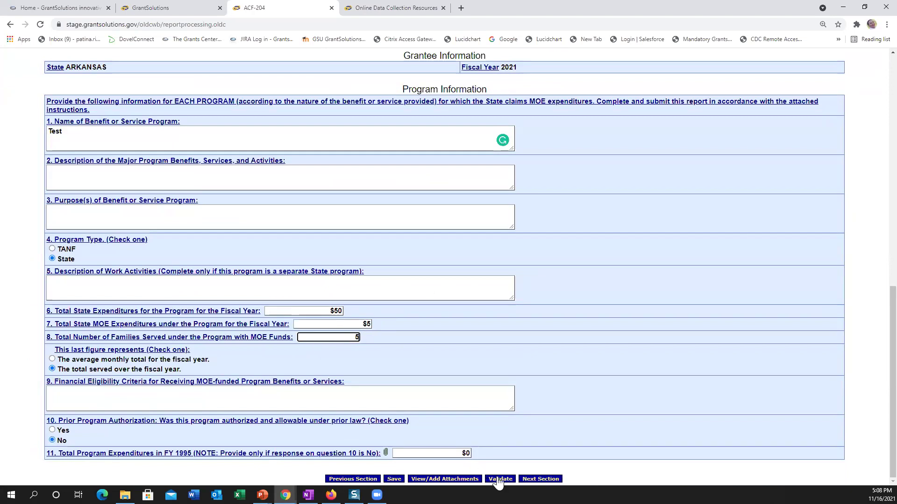
pyautogui.click(393, 479)
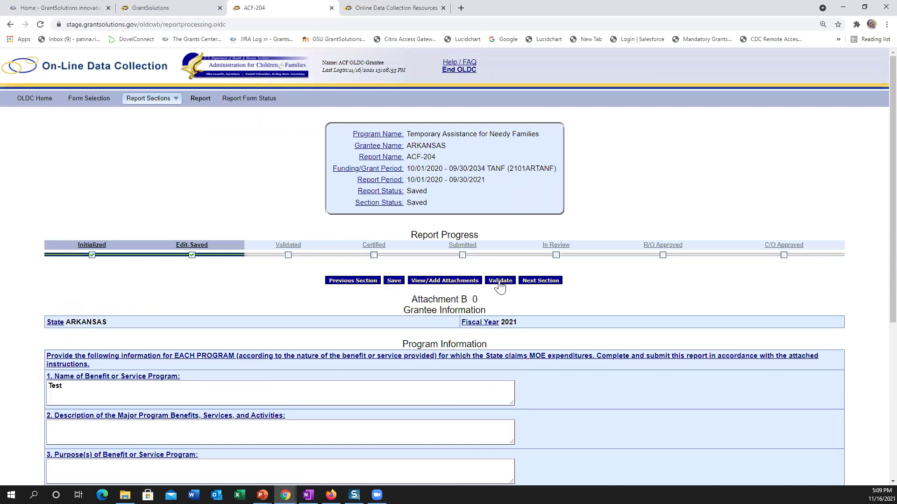
pyautogui.click(501, 280)
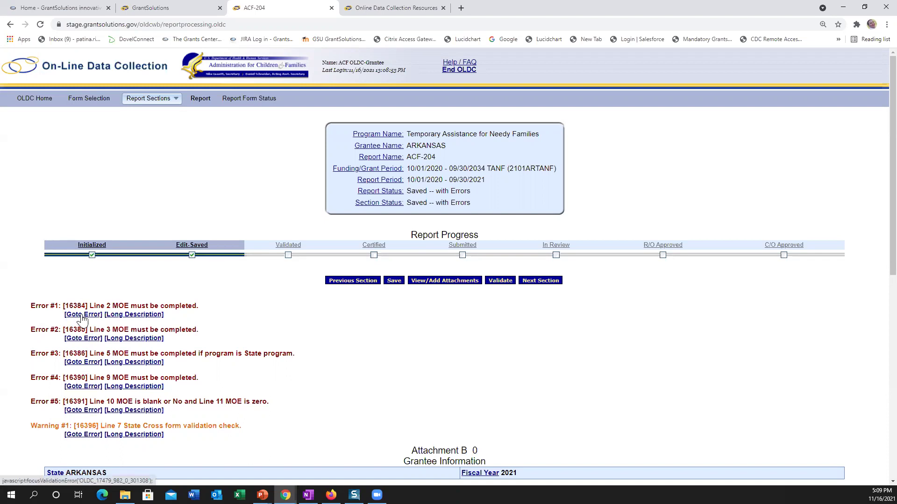
# Type Test into the first error field, the program purpose, and the work activities description
pyautogui.click(83, 315)
pyautogui.write('Test')
pyautogui.scroll(2, 177, 173)
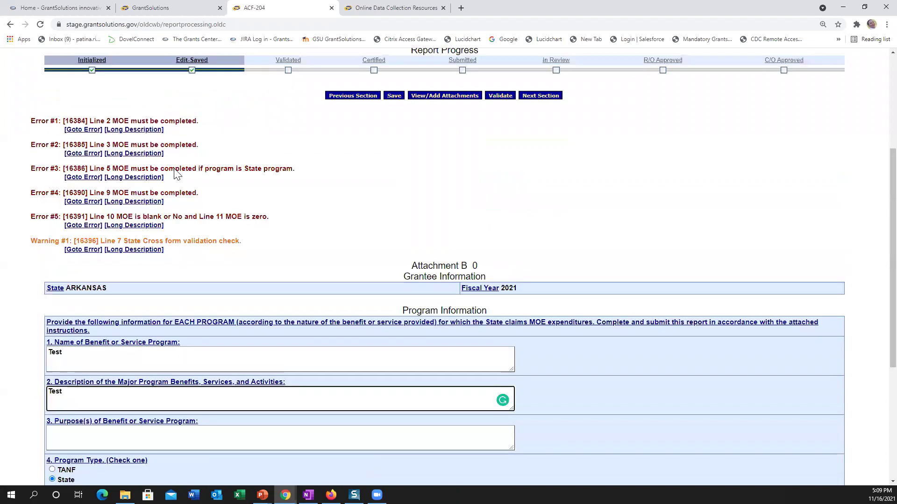
pyautogui.scroll(-1, 177, 174)
pyautogui.click(64, 359)
pyautogui.write('Test')
pyautogui.click(64, 433)
pyautogui.write('Test')
# Select the financial eligibility criteria field and answer Yes to prior program authorization
pyautogui.scroll(-2, 117, 377)
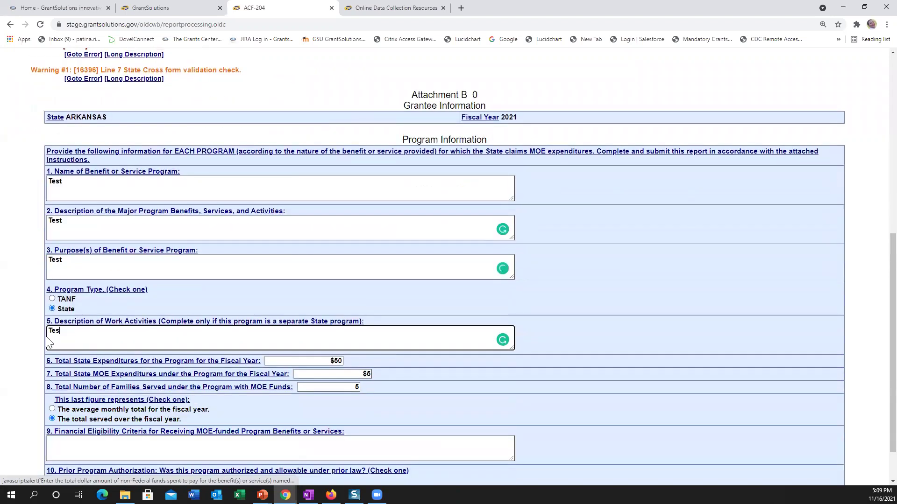
pyautogui.click(64, 443)
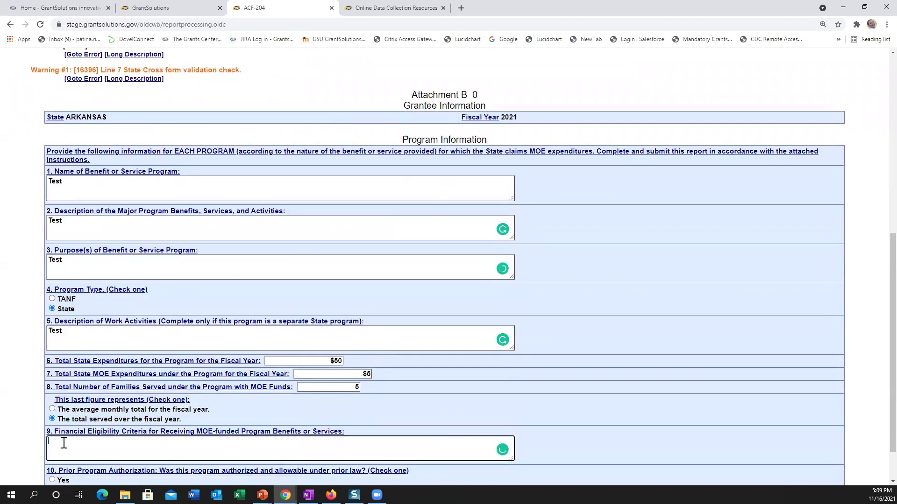
pyautogui.write('Test')
pyautogui.scroll(3, 170, 286)
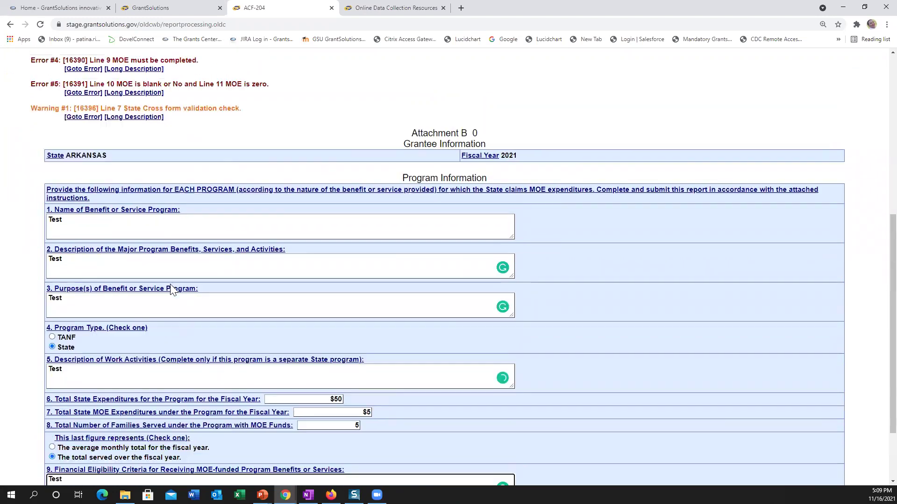
pyautogui.scroll(-4, 208, 341)
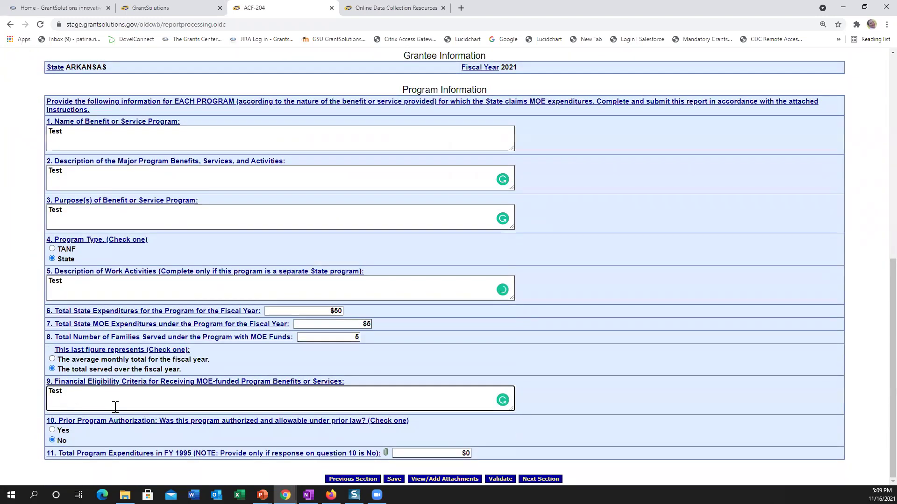
pyautogui.scroll(5, 292, 289)
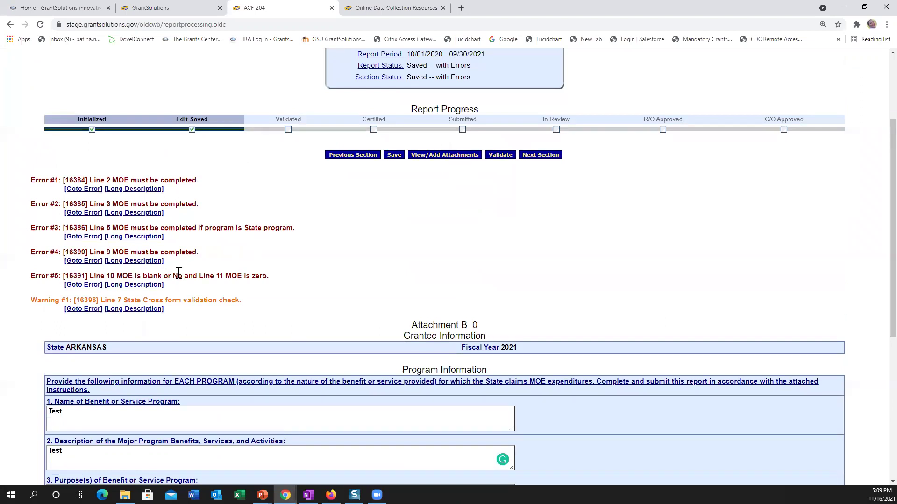
pyautogui.scroll(-1, 176, 276)
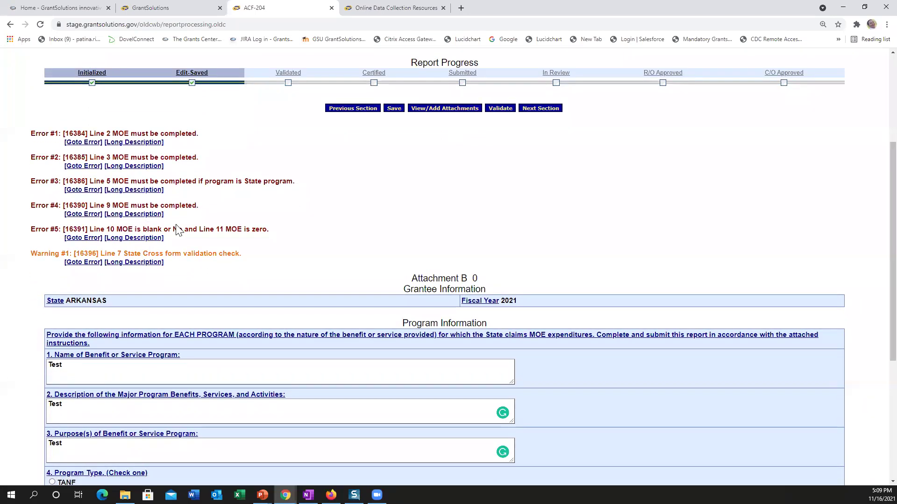
pyautogui.scroll(-5, 226, 240)
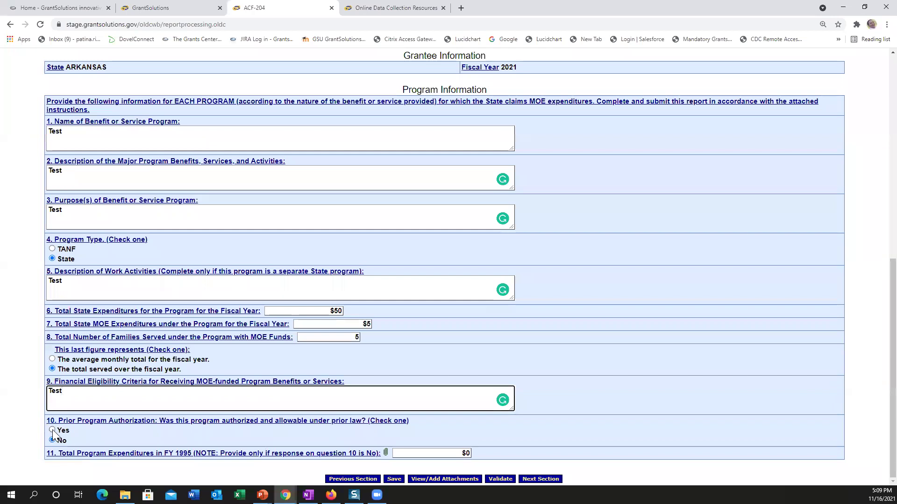
pyautogui.click(52, 430)
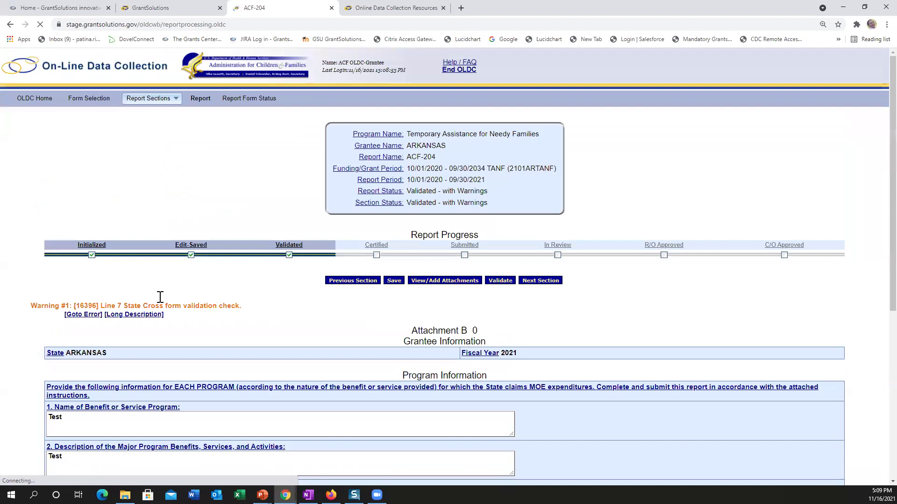
pyautogui.scroll(-2, 226, 306)
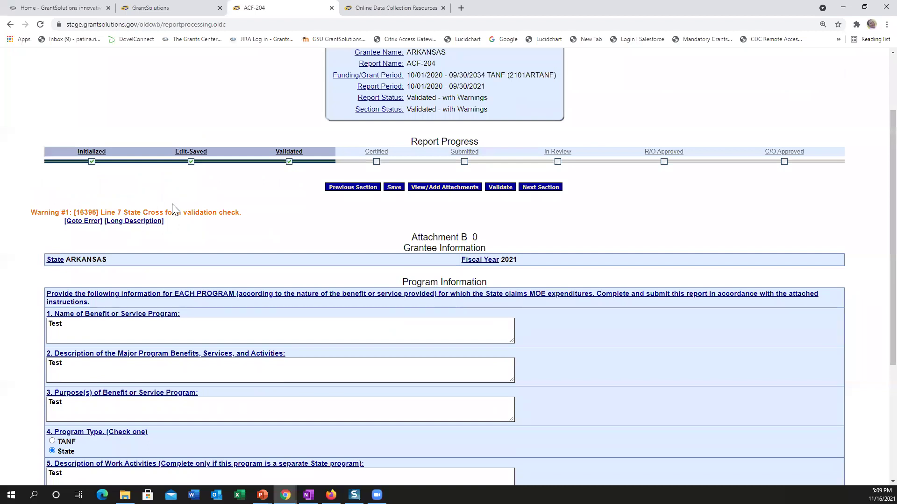
pyautogui.scroll(-4, 150, 329)
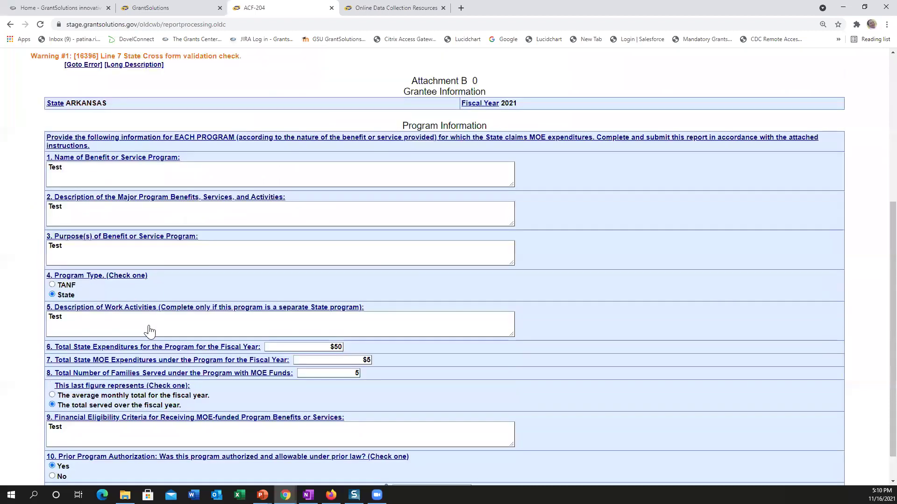
pyautogui.scroll(3, 151, 329)
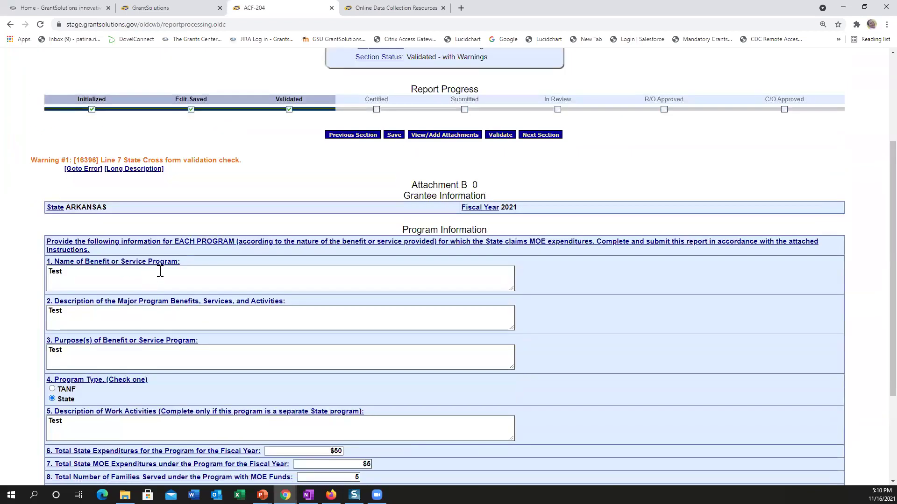
pyautogui.scroll(-3, 254, 297)
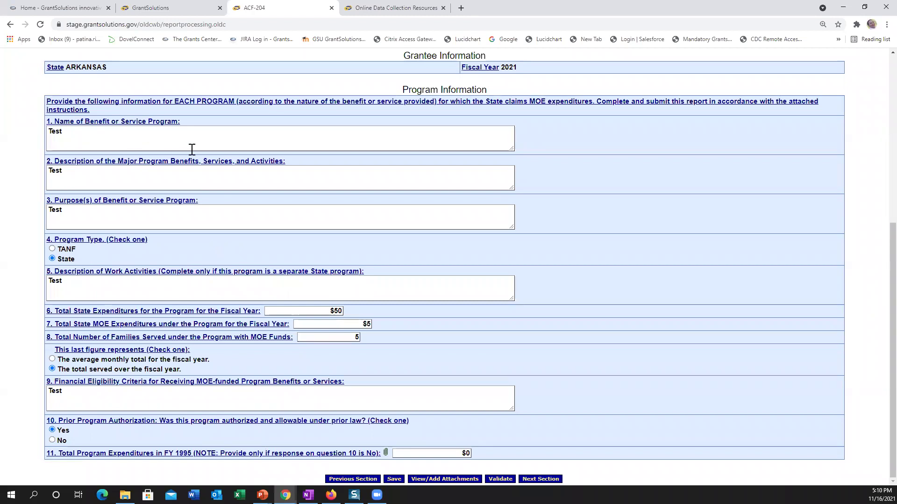
pyautogui.scroll(2, 243, 212)
pyautogui.scroll(5, 243, 212)
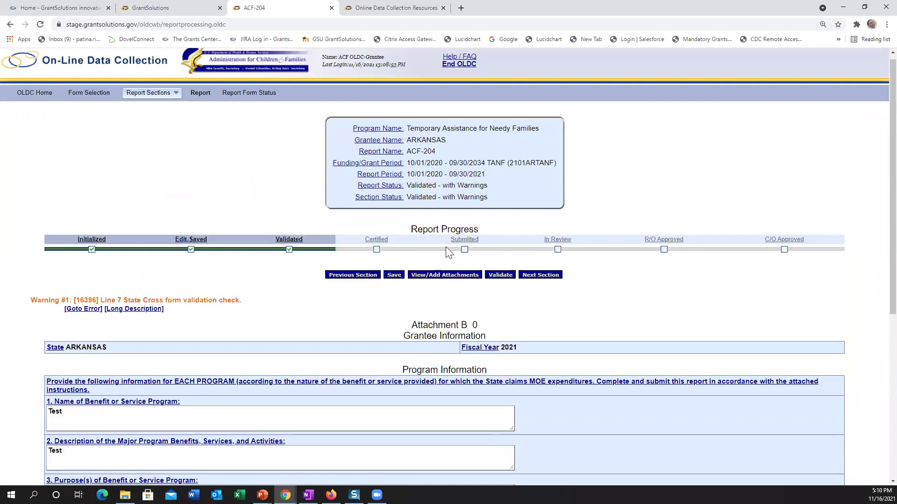
pyautogui.scroll(-3, 442, 150)
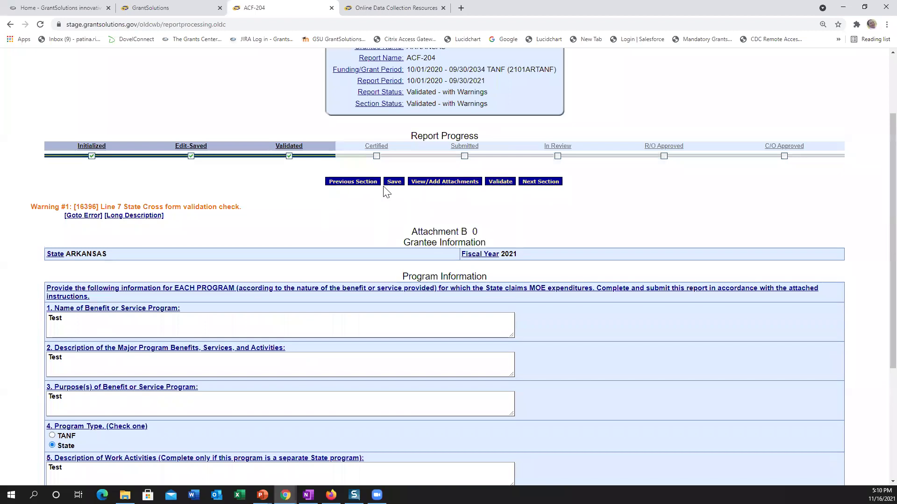
# Advance to the Certification section and sign the ACF-204, confirming both OK prompts
pyautogui.click(520, 183)
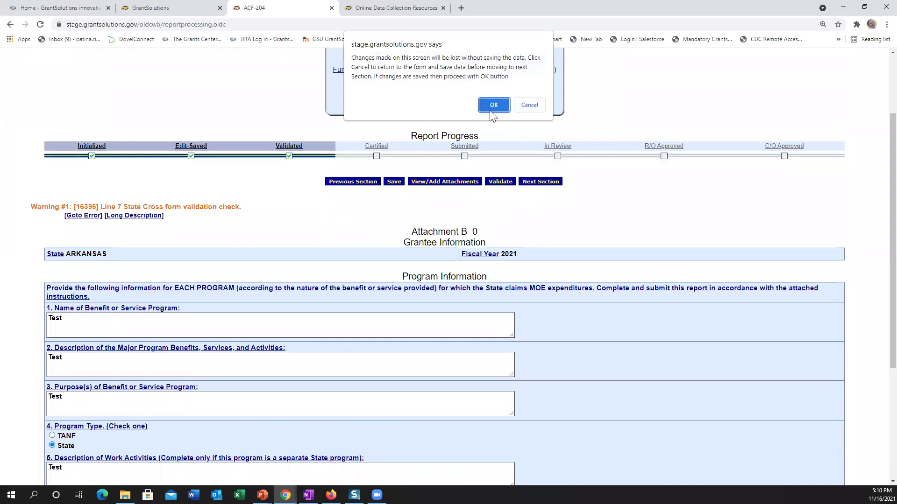
pyautogui.click(492, 107)
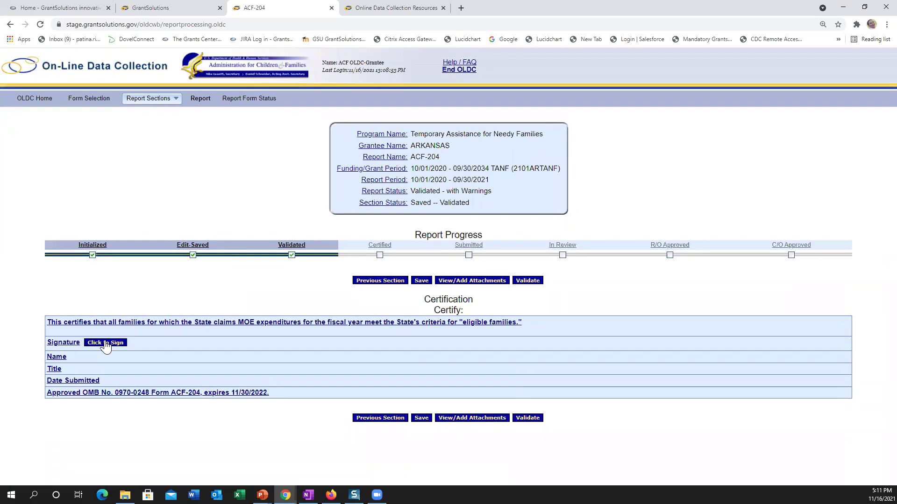
pyautogui.click(106, 342)
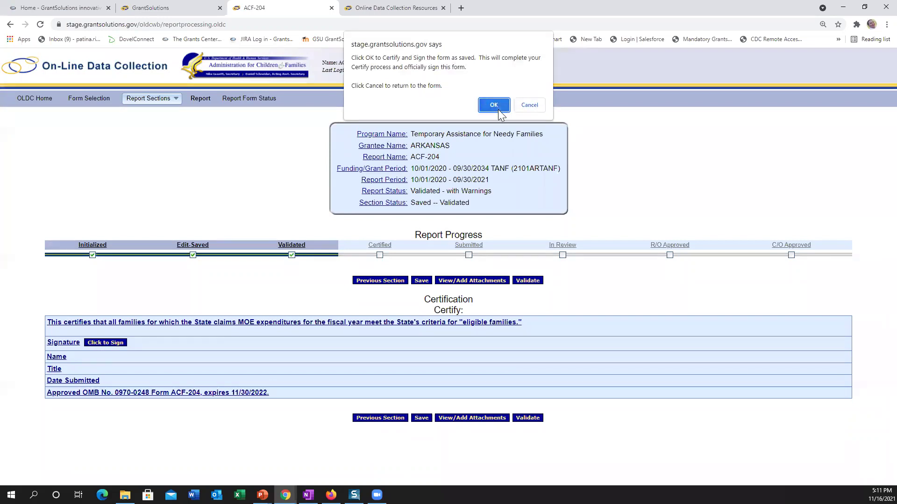
pyautogui.click(492, 105)
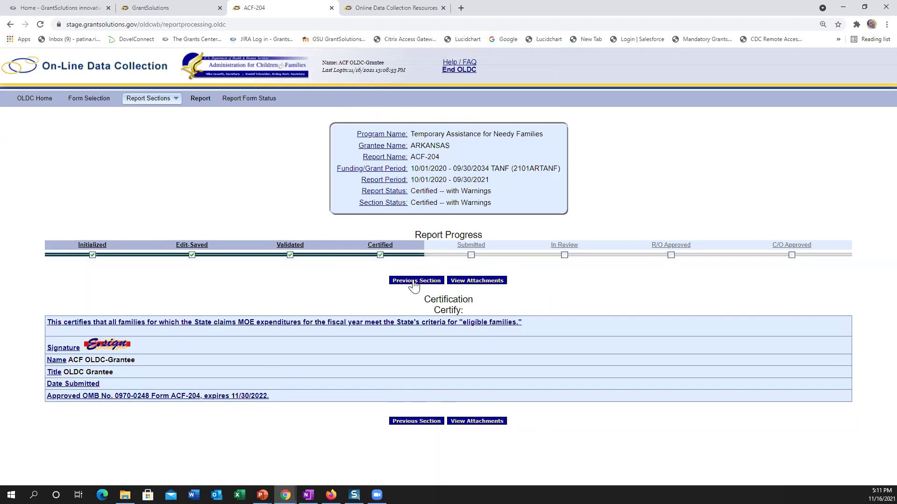
# Return to Attachment B, open Go To Report Sections to see all three Certified, then switch to PowerPoint
pyautogui.click(414, 282)
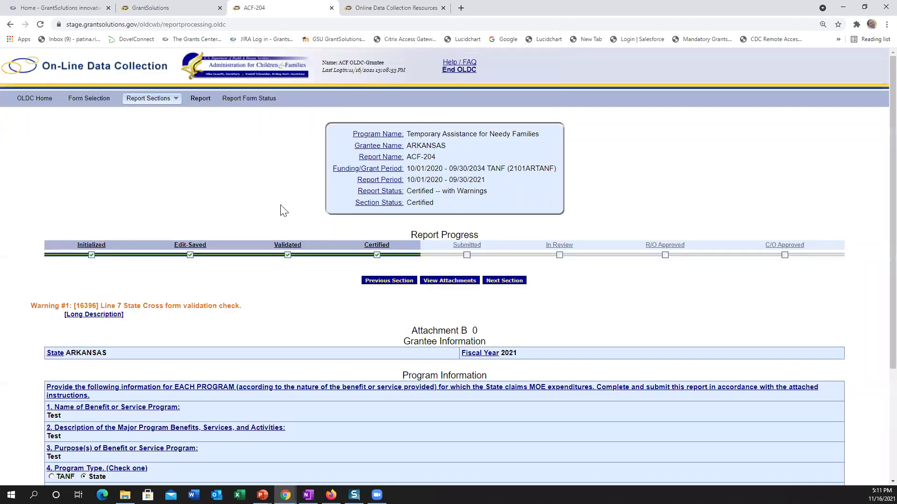
pyautogui.scroll(-3, 488, 283)
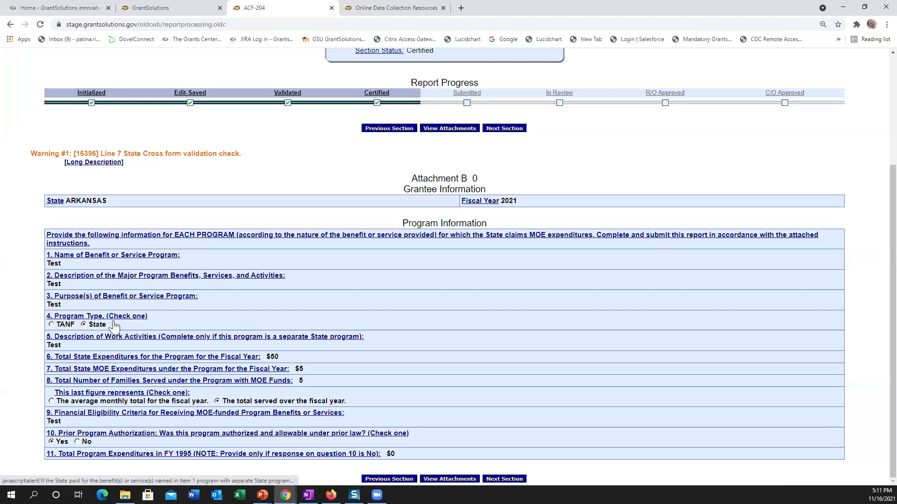
pyautogui.scroll(2, 111, 334)
pyautogui.scroll(-2, 118, 324)
pyautogui.scroll(3, 146, 317)
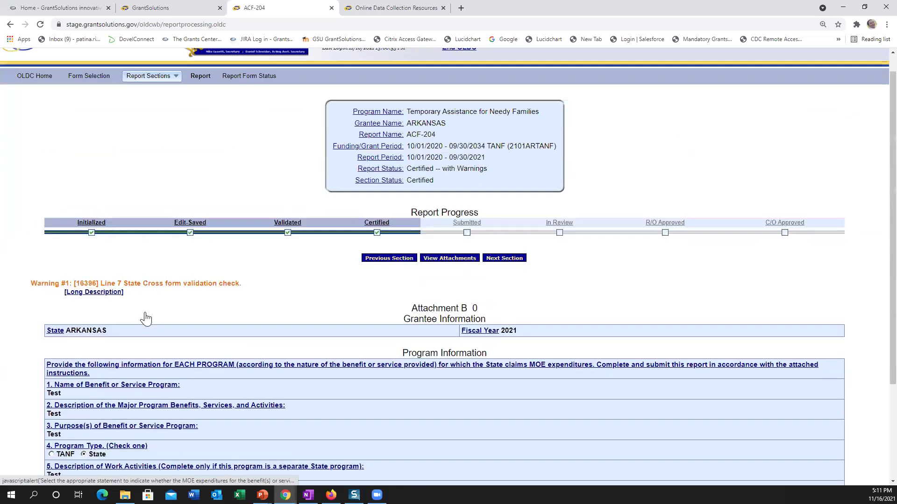
pyautogui.moveTo(146, 100)
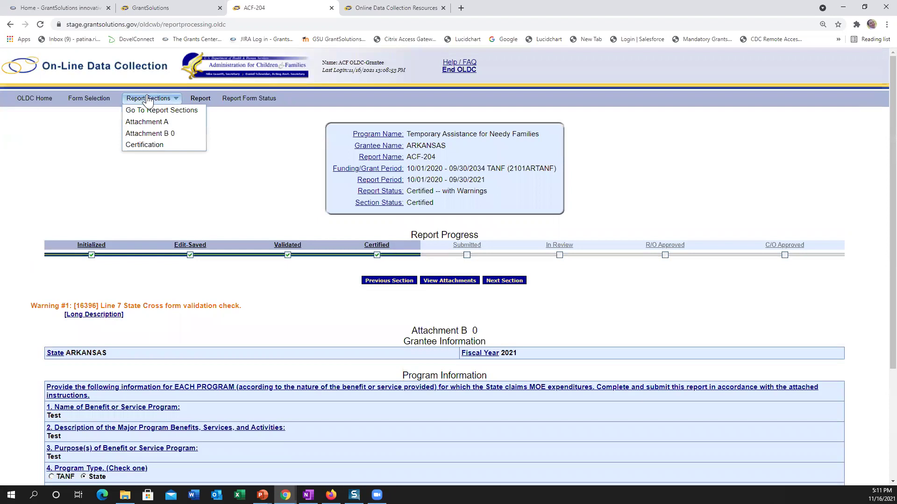
pyautogui.click(146, 112)
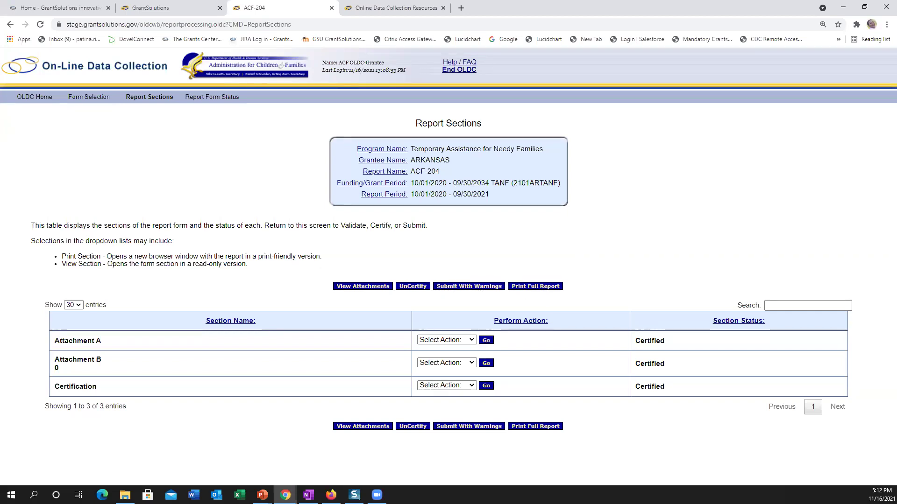
pyautogui.press('super+shift+q')
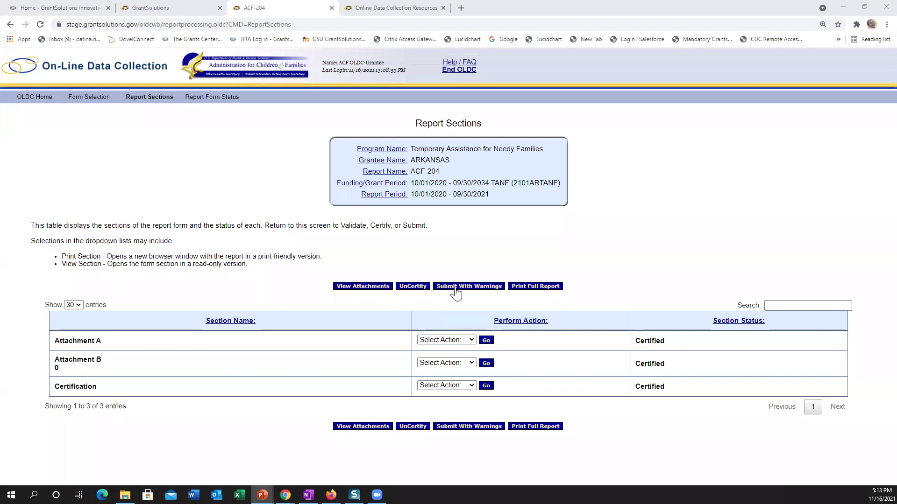
# Submit the Arkansas ACF-204 report with warnings, confirm, and acknowledge the received notice
pyautogui.click(456, 287)
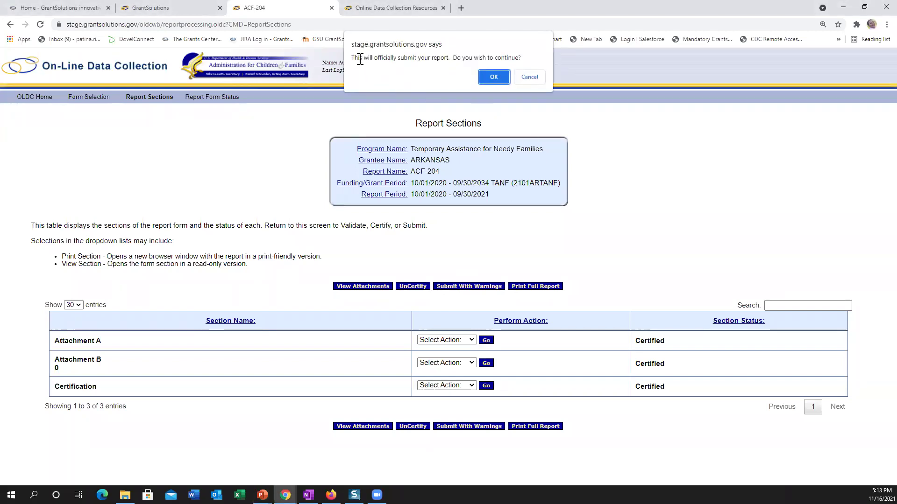
pyautogui.click(493, 76)
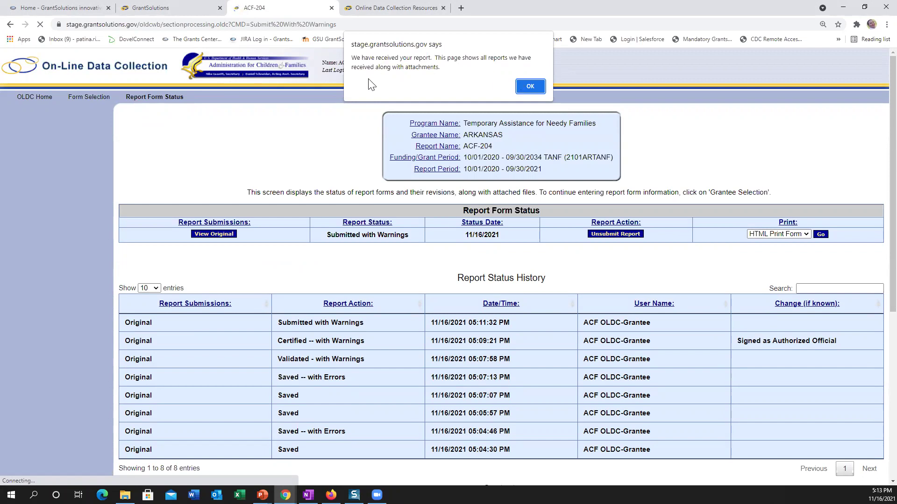
pyautogui.click(531, 86)
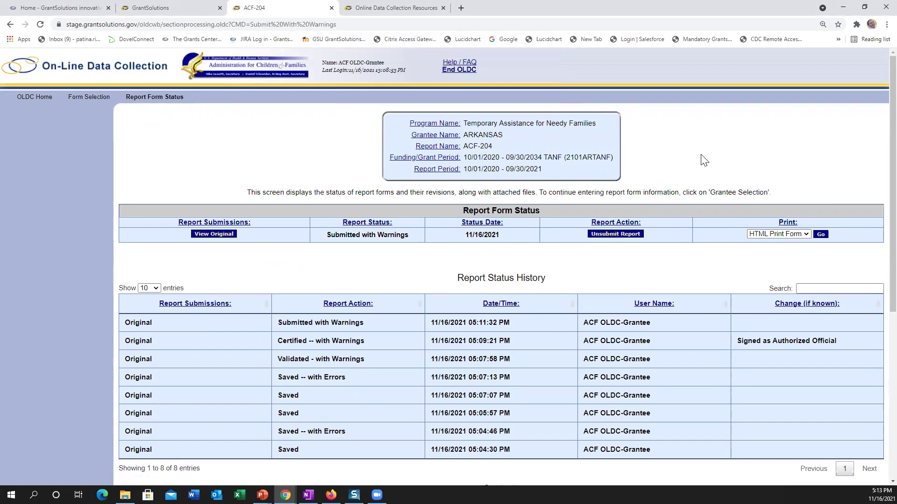
# Review the Report Form Status page, then return to the OLDC Home page
pyautogui.scroll(-1, 701, 159)
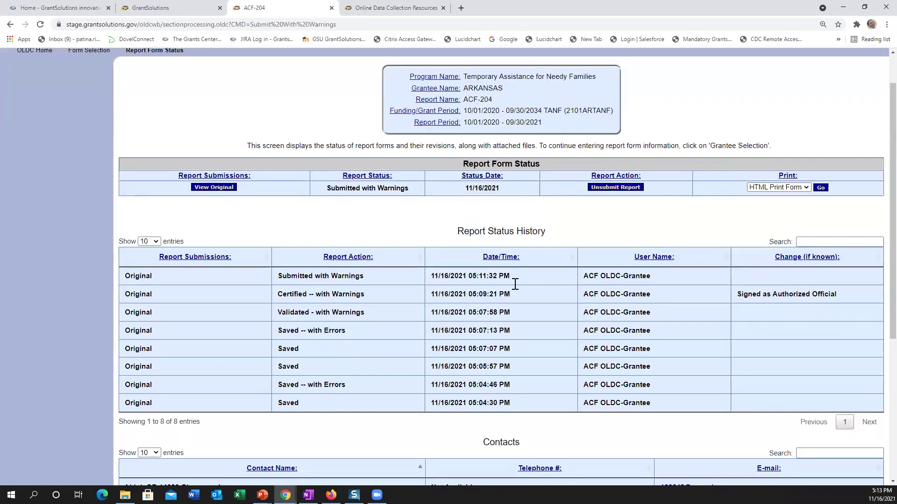
pyautogui.scroll(-1, 622, 322)
pyautogui.scroll(-1, 622, 322)
pyautogui.scroll(3, 623, 317)
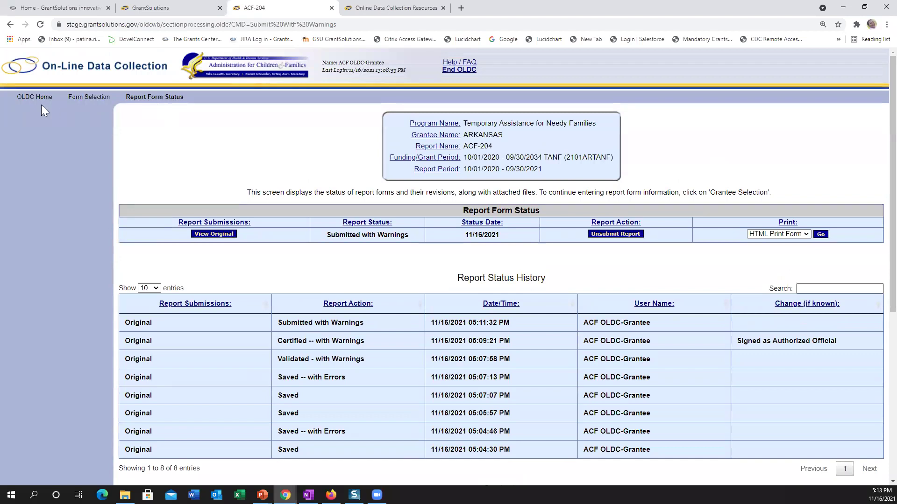
pyautogui.click(34, 98)
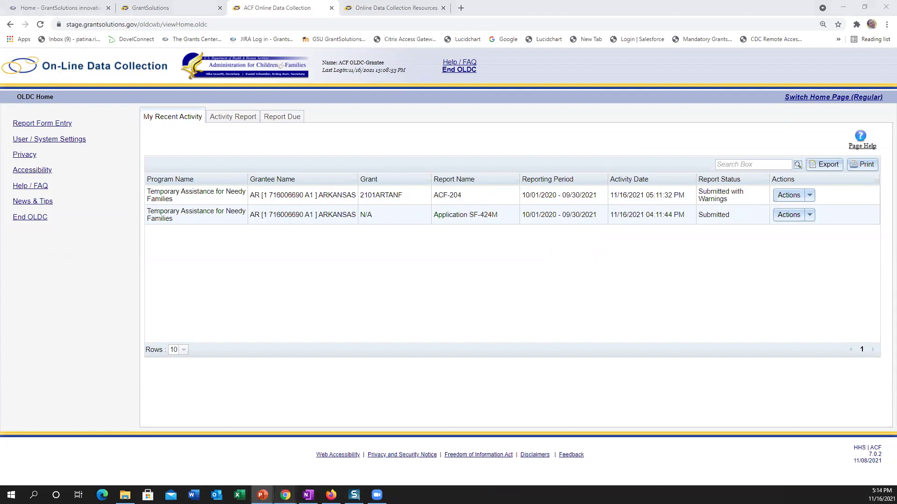
# Resume the PowerPoint slide show and advance to the 'Revisions' section slide
pyautogui.moveTo(263, 495)
pyautogui.click(292, 468)
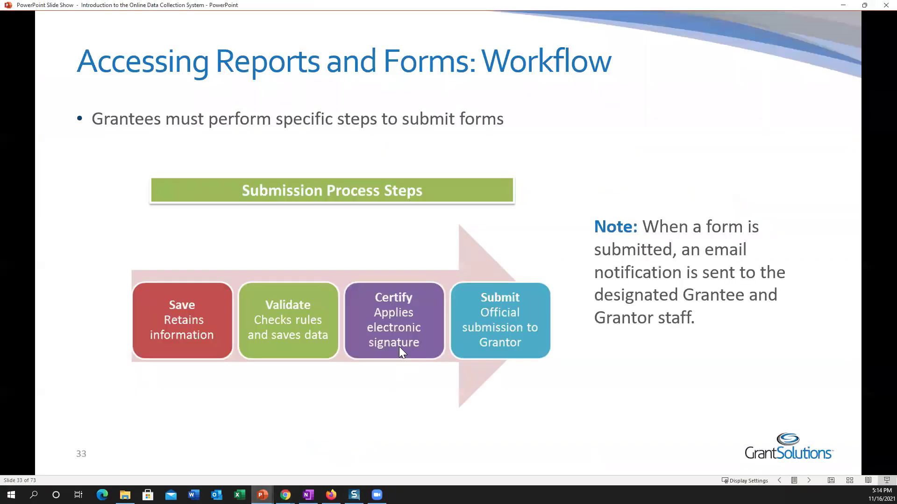
pyautogui.click(809, 481)
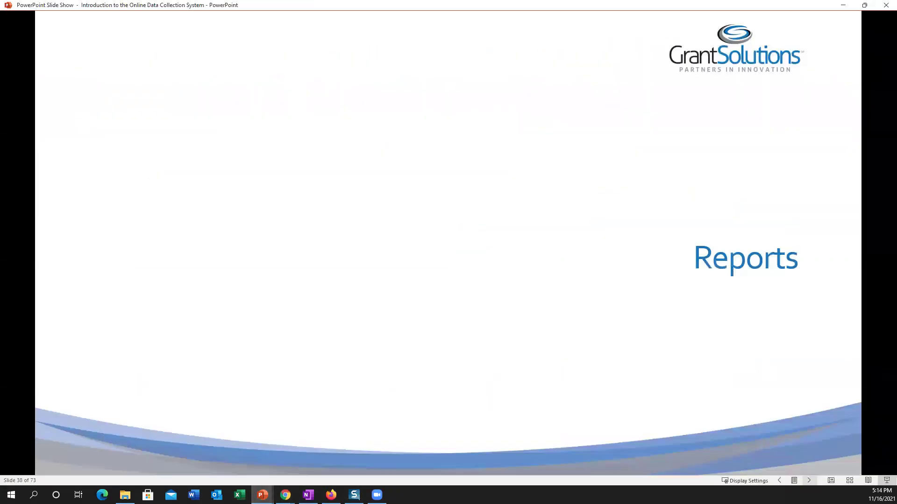
pyautogui.click(809, 480)
pyautogui.click(809, 481)
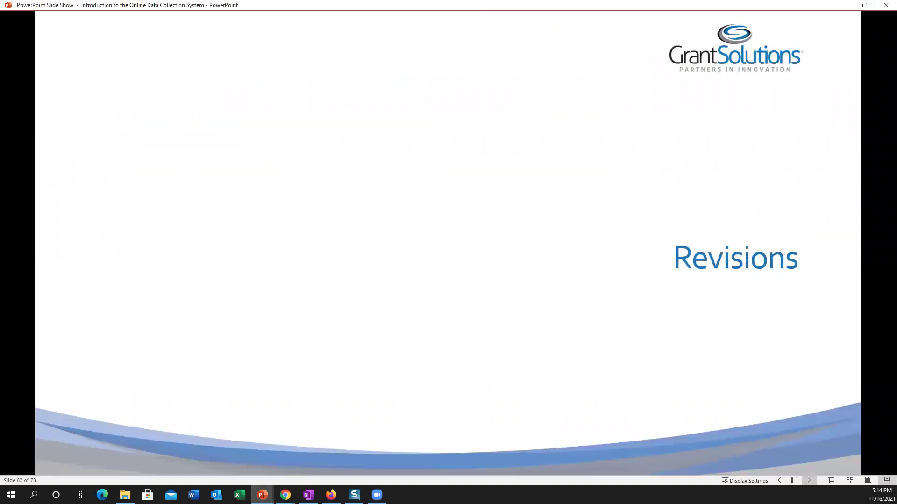
pyautogui.click(810, 480)
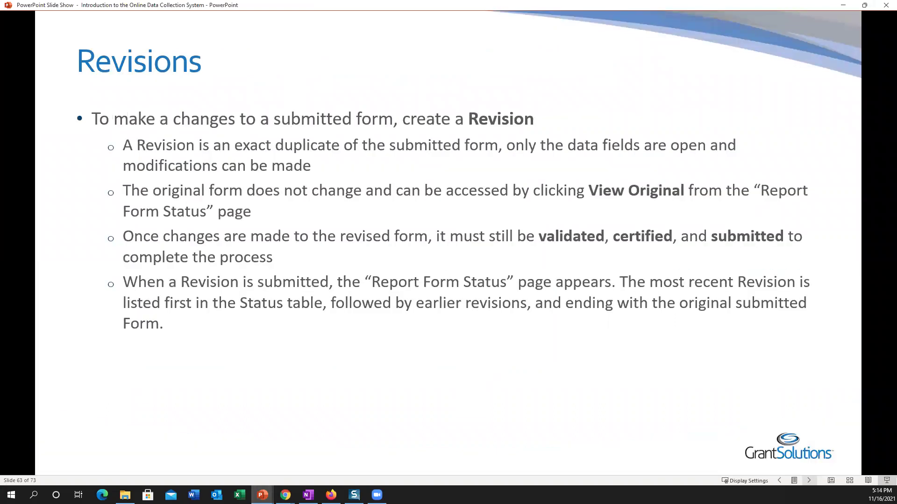
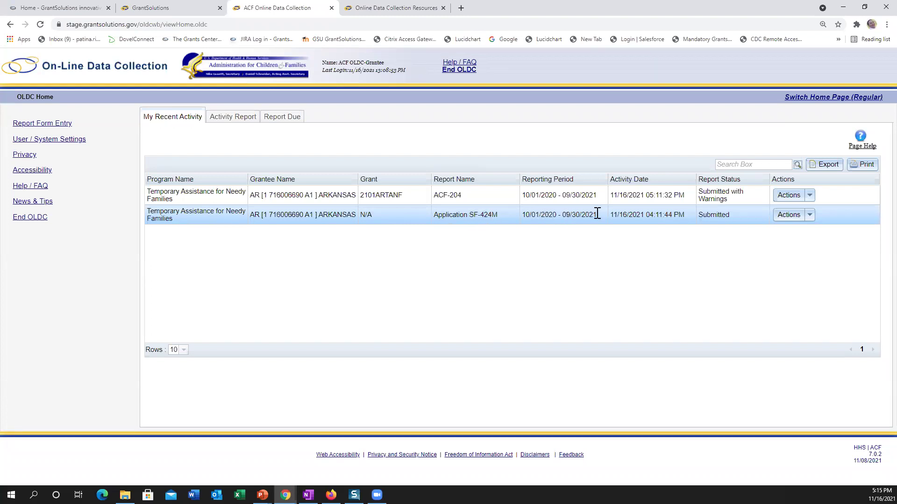
# Sort recent activity by report status and start a revision of the Application SF-424M
pyautogui.click(729, 183)
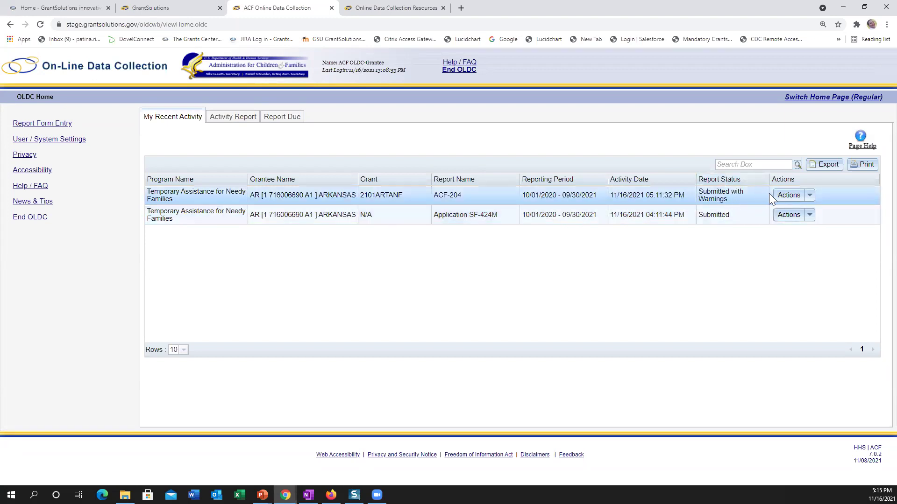
pyautogui.click(810, 216)
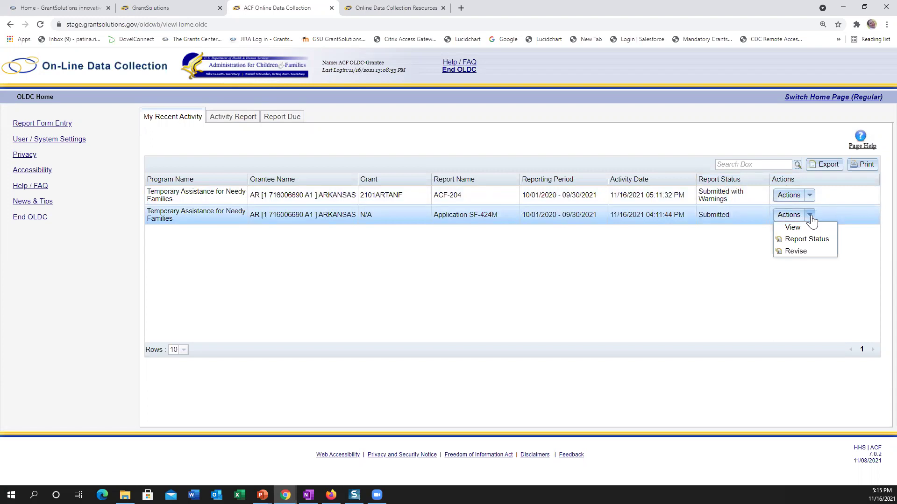
pyautogui.click(803, 253)
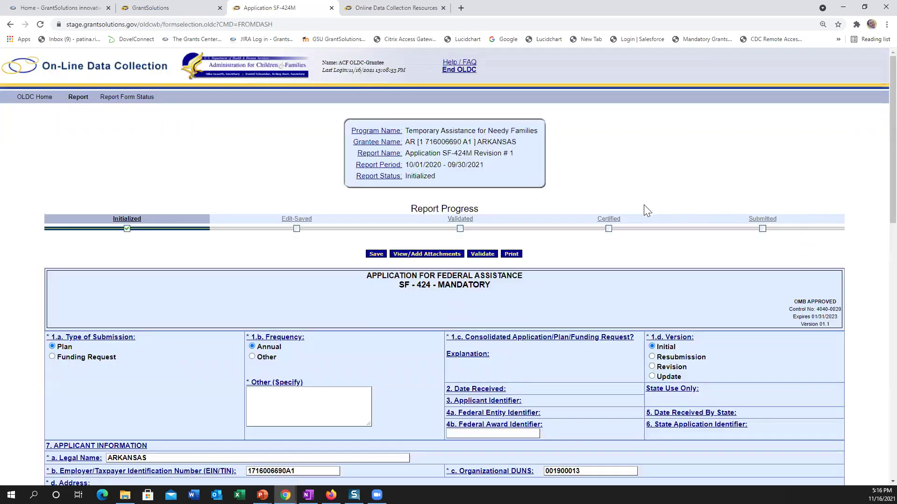
# Review the SF-424M Revision # 1 form and save it
pyautogui.scroll(-1, 643, 211)
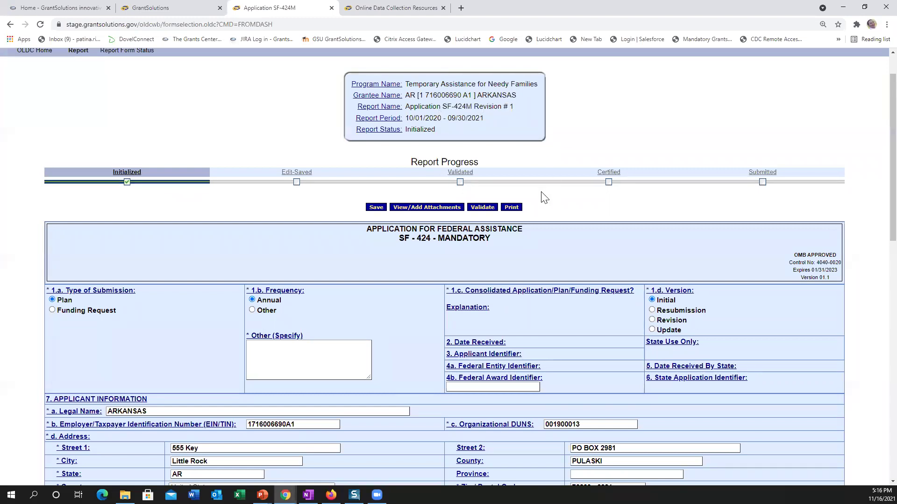
pyautogui.scroll(-3, 540, 187)
pyautogui.scroll(-5, 540, 184)
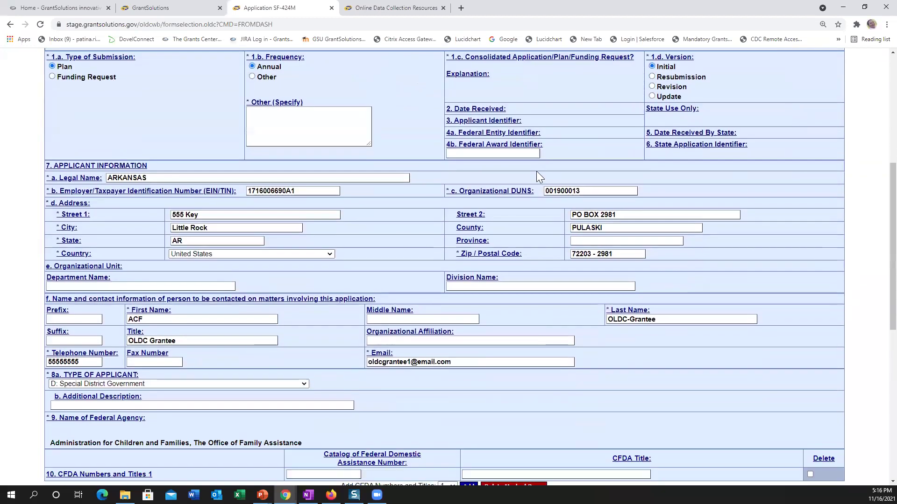
pyautogui.scroll(-5, 536, 170)
pyautogui.scroll(-1, 264, 209)
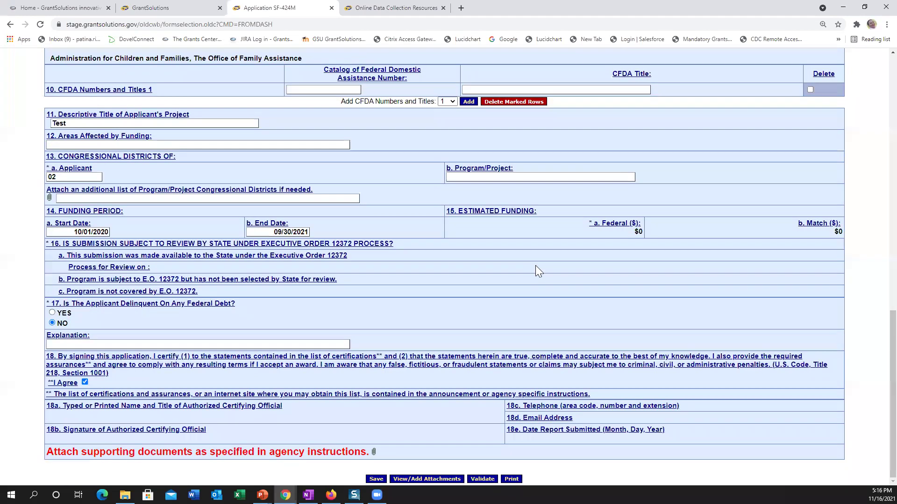
pyautogui.scroll(6, 537, 243)
pyautogui.scroll(5, 328, 156)
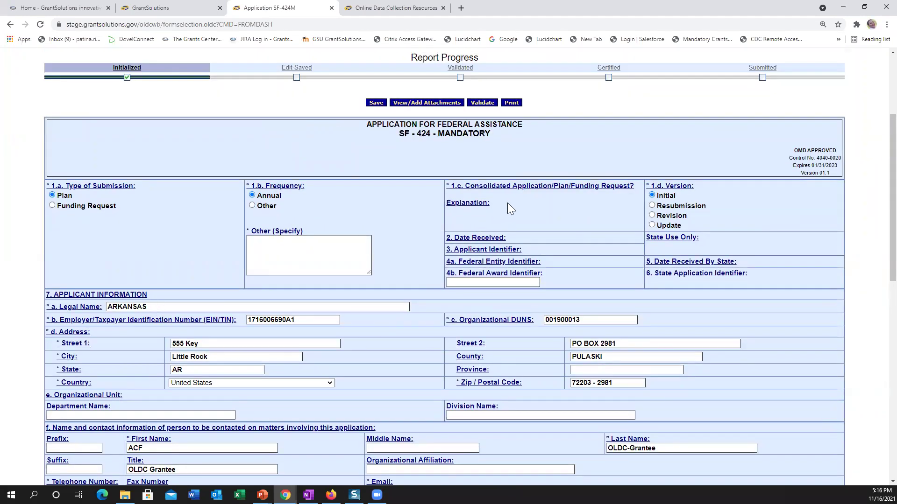
pyautogui.scroll(-1, 508, 200)
pyautogui.scroll(1, 508, 199)
pyautogui.scroll(-1, 517, 200)
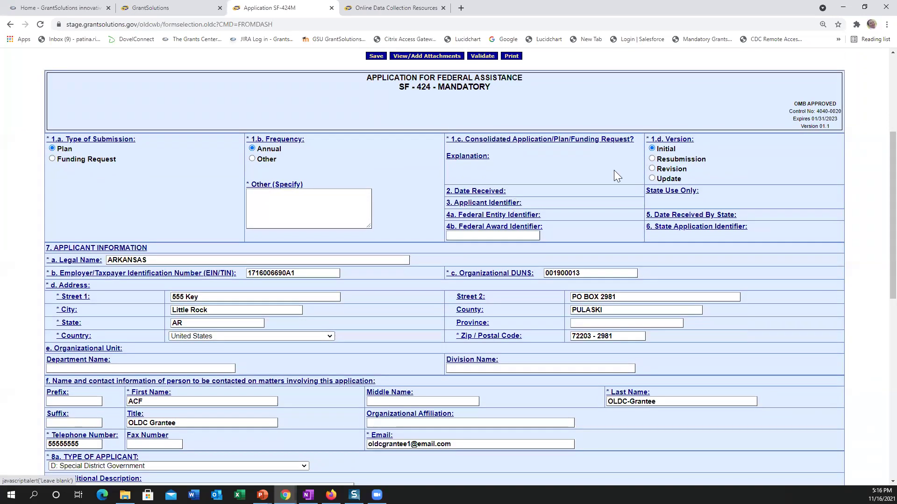
pyautogui.scroll(-10, 579, 215)
pyautogui.click(378, 479)
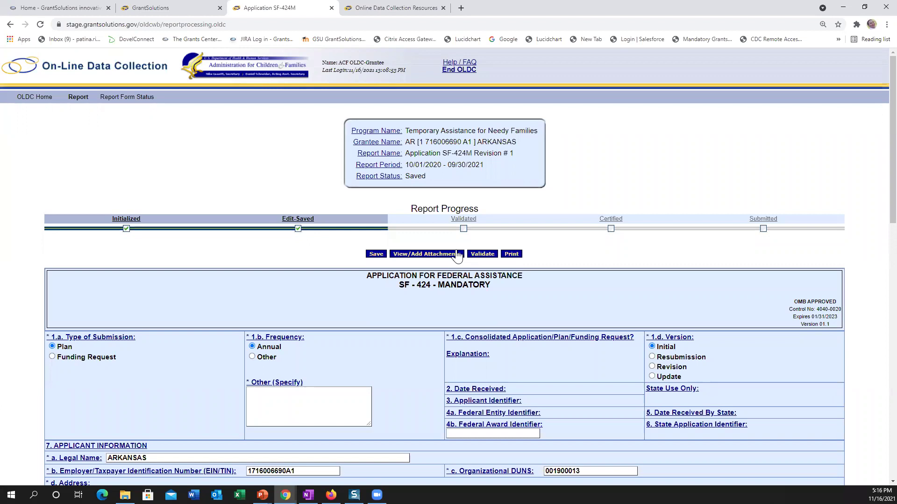
# Validate and certify SF-424M Revision # 1, e-signing it as the authorized official
pyautogui.click(484, 256)
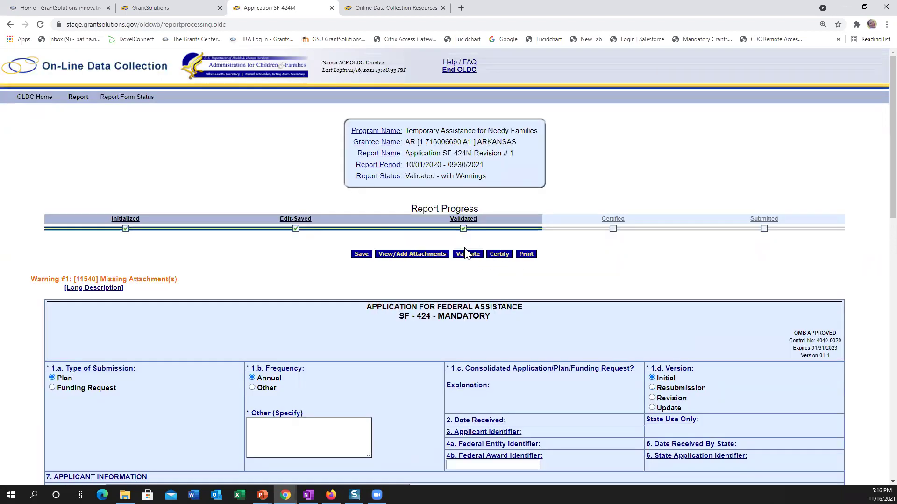
pyautogui.click(499, 255)
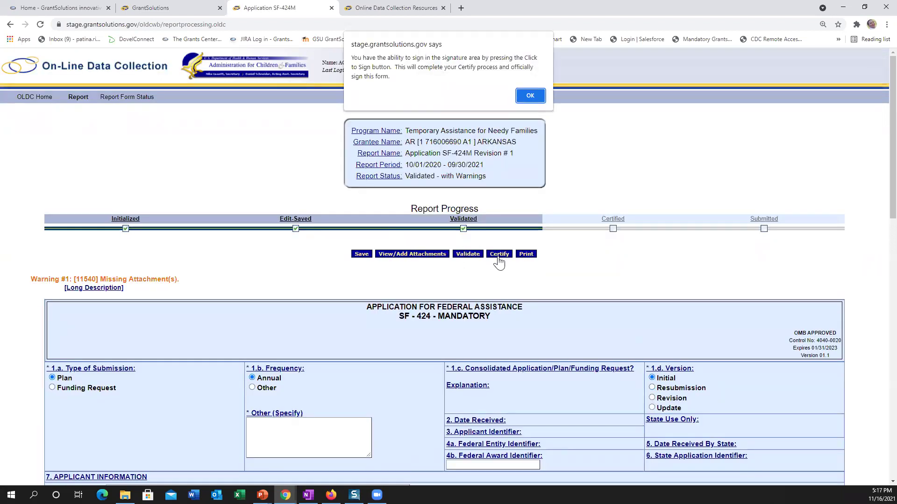
pyautogui.click(528, 99)
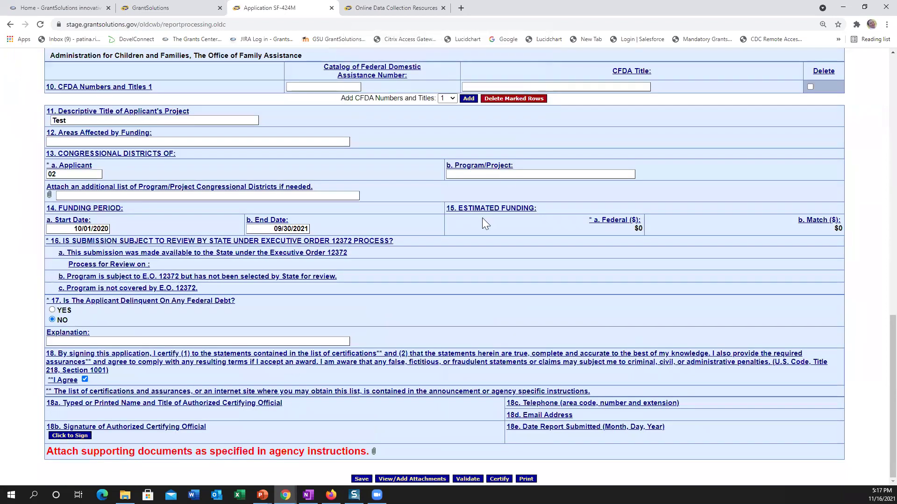
pyautogui.click(70, 438)
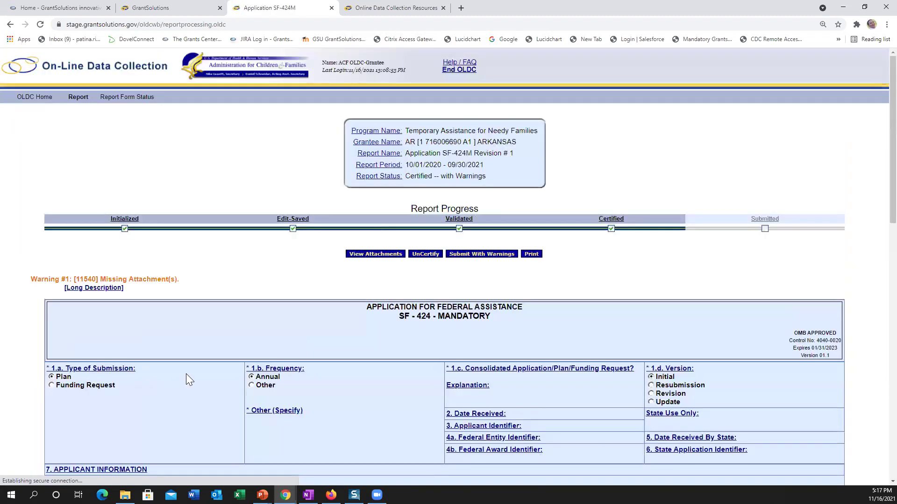
# Submit the certified SF-424M revision with warnings
pyautogui.scroll(-1, 182, 376)
pyautogui.scroll(-10, 210, 299)
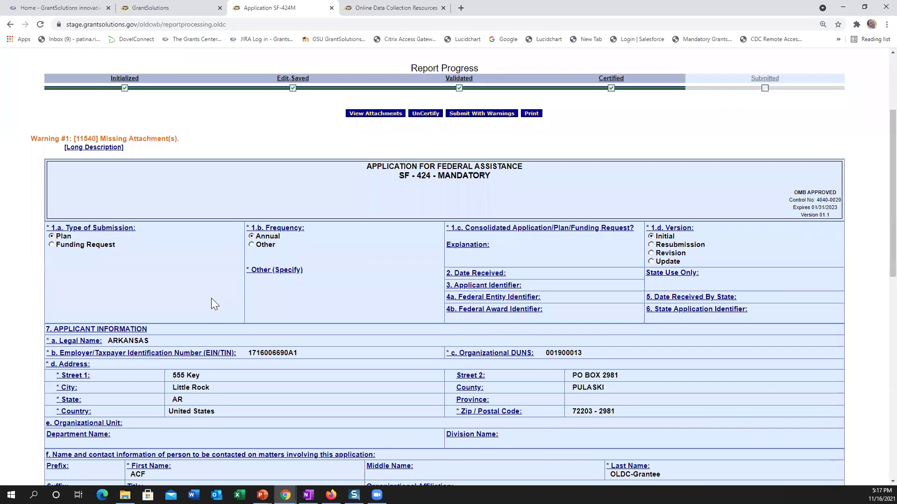
pyautogui.scroll(-4, 209, 303)
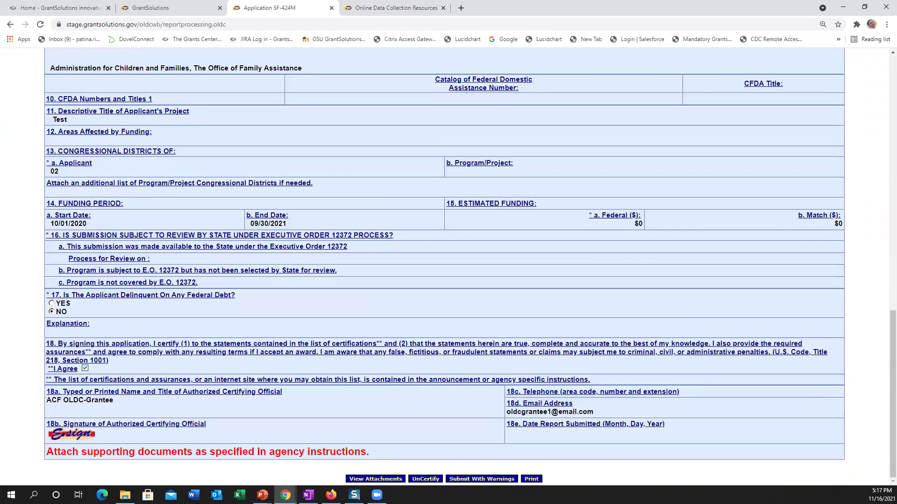
pyautogui.click(482, 479)
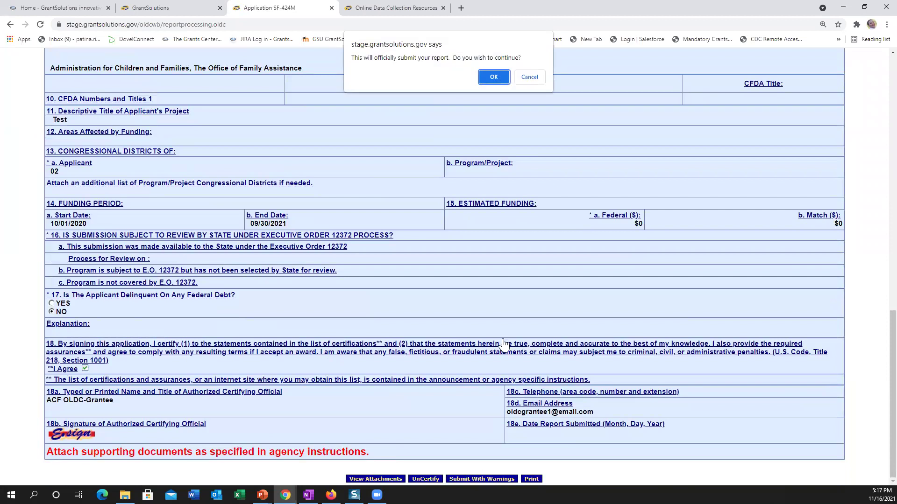
# Confirm official submission and dismiss the 'We have received your report' notice
pyautogui.click(491, 74)
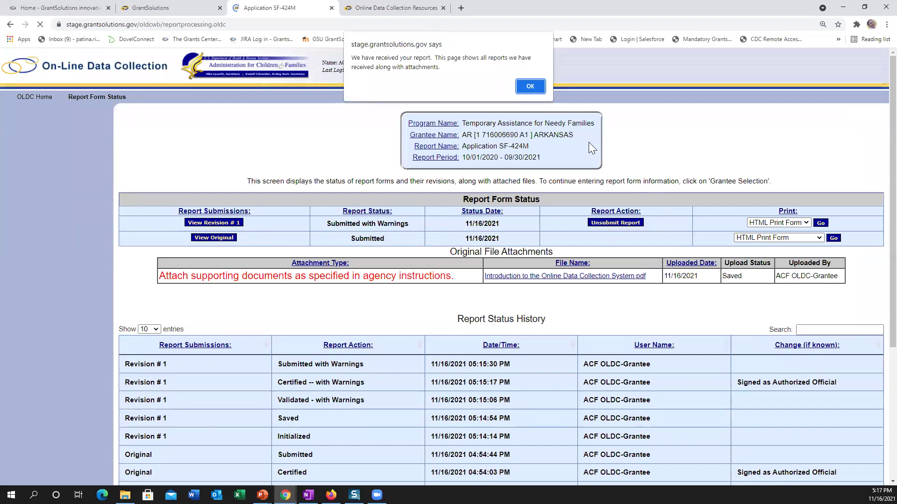
pyautogui.click(530, 86)
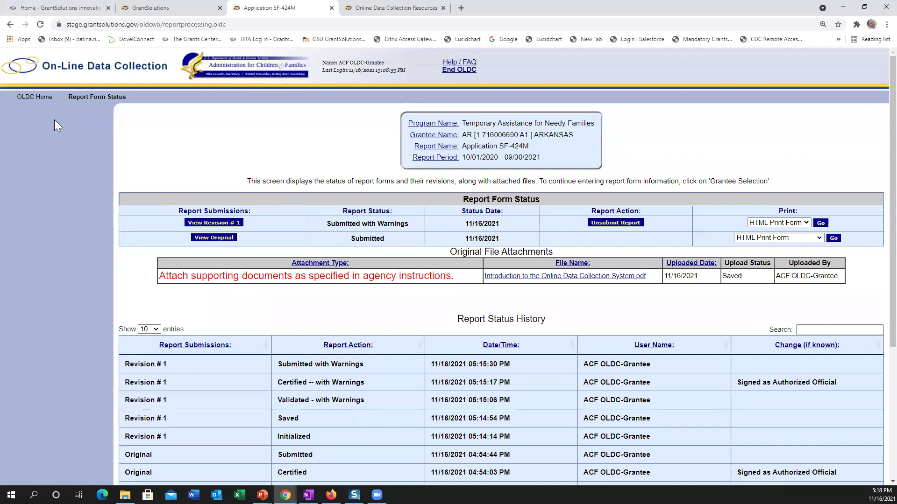
# Return to OLDC Home and show the Actions list for the ACF-204 report
pyautogui.click(36, 99)
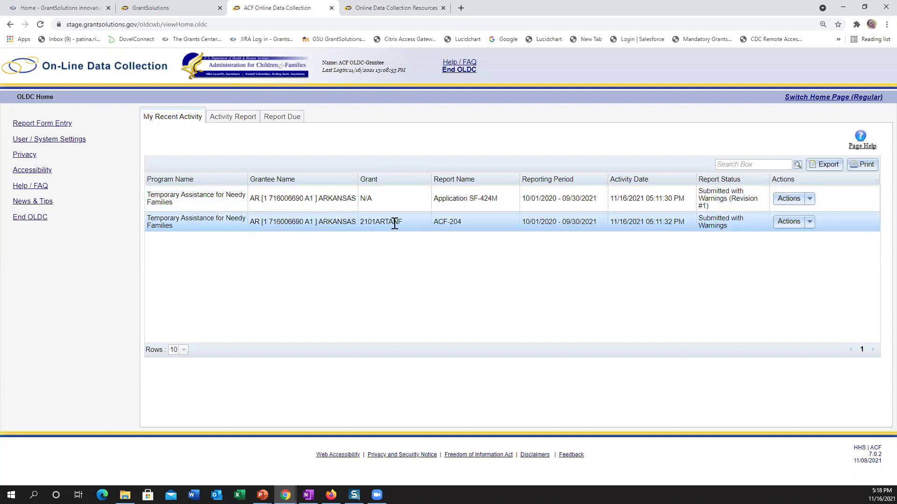
pyautogui.click(810, 222)
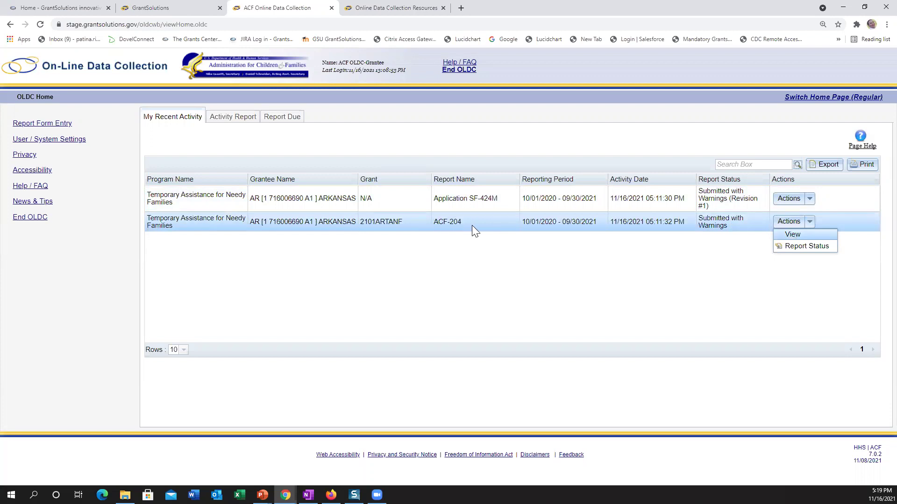
# View the ACF-204 Report Sections, showing Attachment A, Attachment B and Certification as Submitted
pyautogui.click(803, 236)
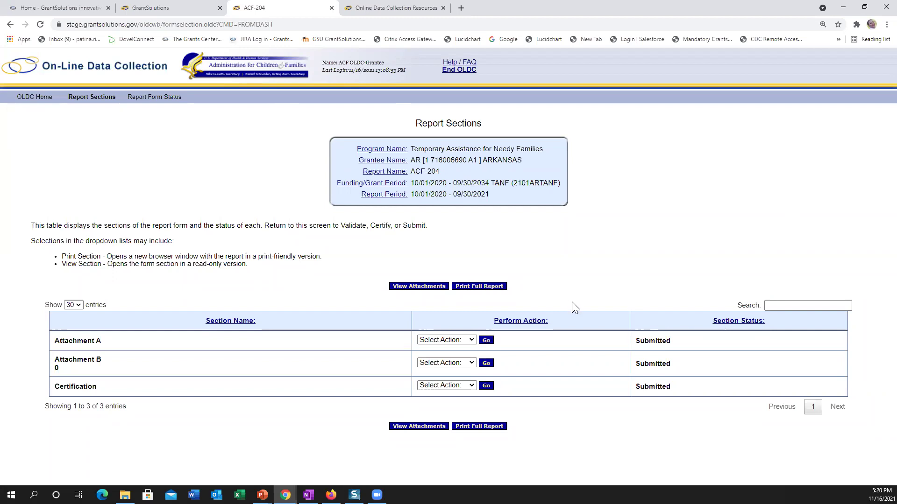
pyautogui.moveTo(416, 126); pyautogui.dragTo(484, 127)
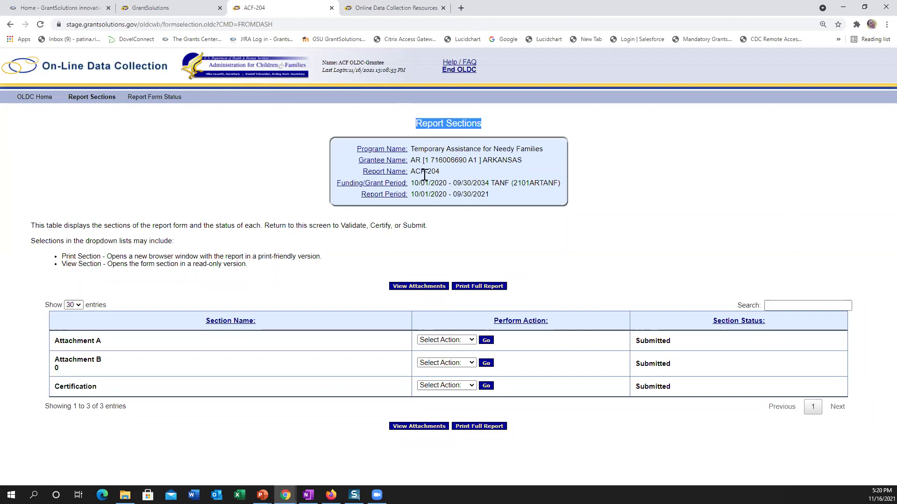
pyautogui.click(196, 141)
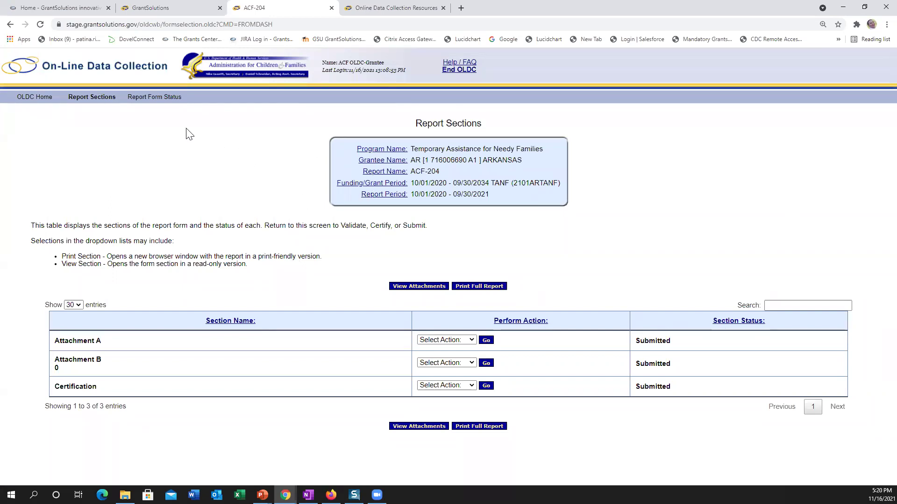
# Unsubmit the ACF-204 from Report Form Status so it shows Certified -- with Warnings
pyautogui.click(154, 98)
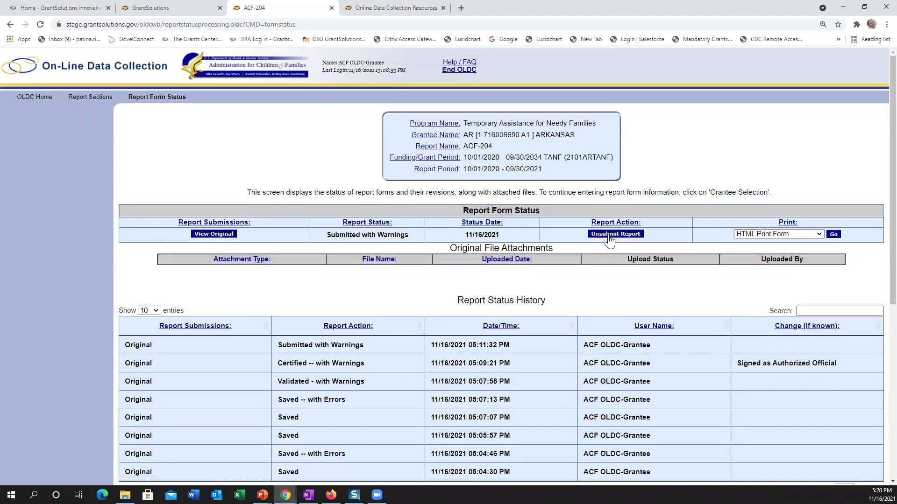
pyautogui.click(610, 238)
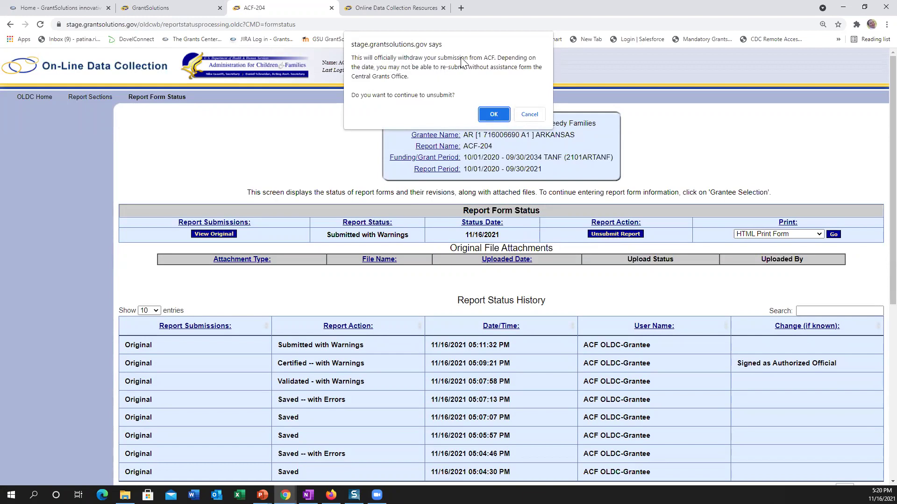
pyautogui.click(496, 115)
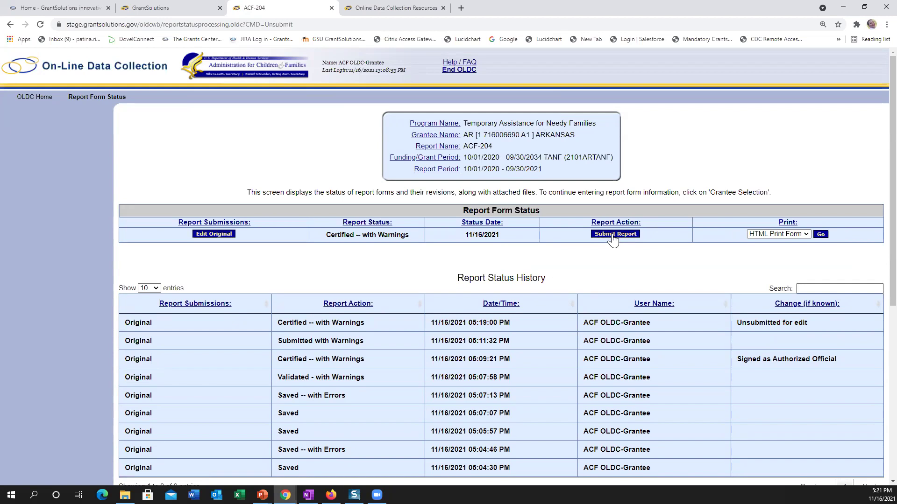
# Edit the original ACF-204 and uncertify it, confirming the return to Saved status
pyautogui.click(205, 238)
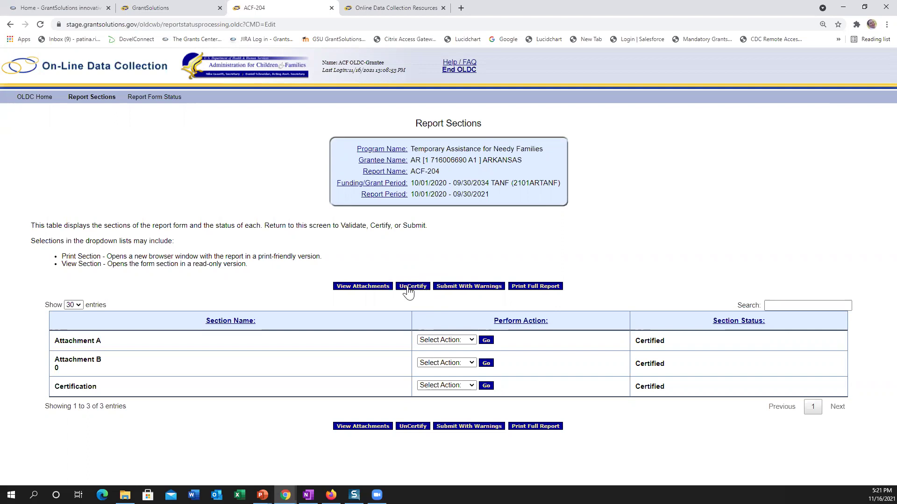
pyautogui.click(408, 290)
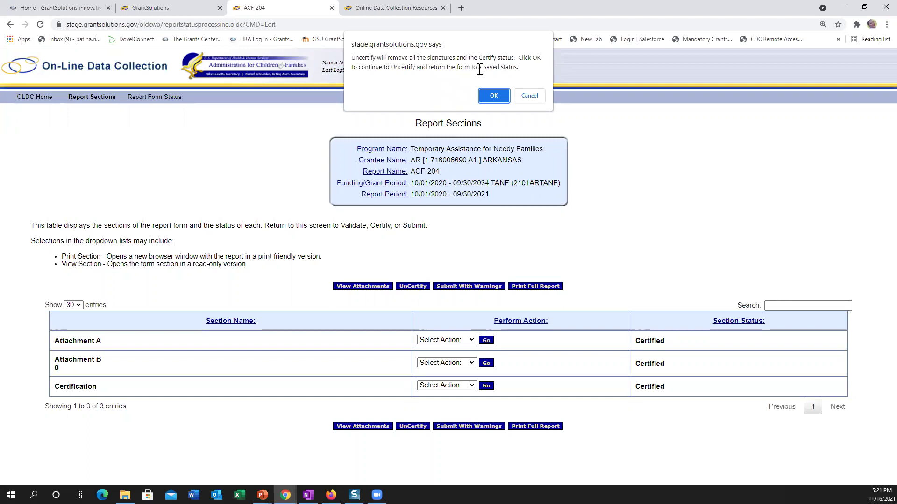
pyautogui.click(491, 95)
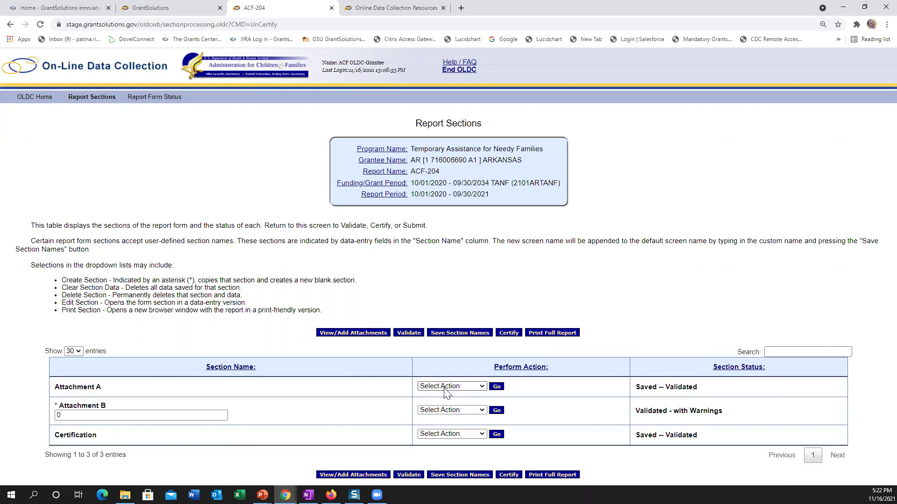
# Open ACF-204 Attachment A with Edit Section, then go back to OLDC Home
pyautogui.click(477, 389)
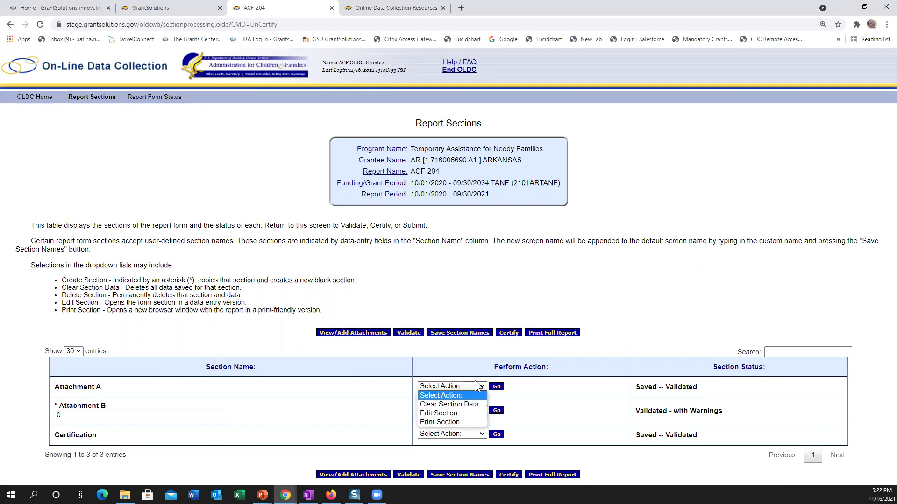
pyautogui.click(447, 414)
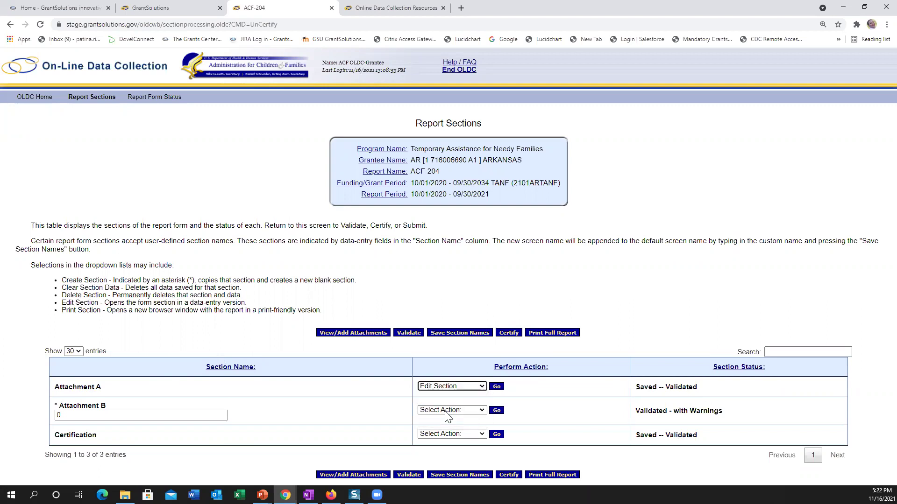
pyautogui.click(496, 388)
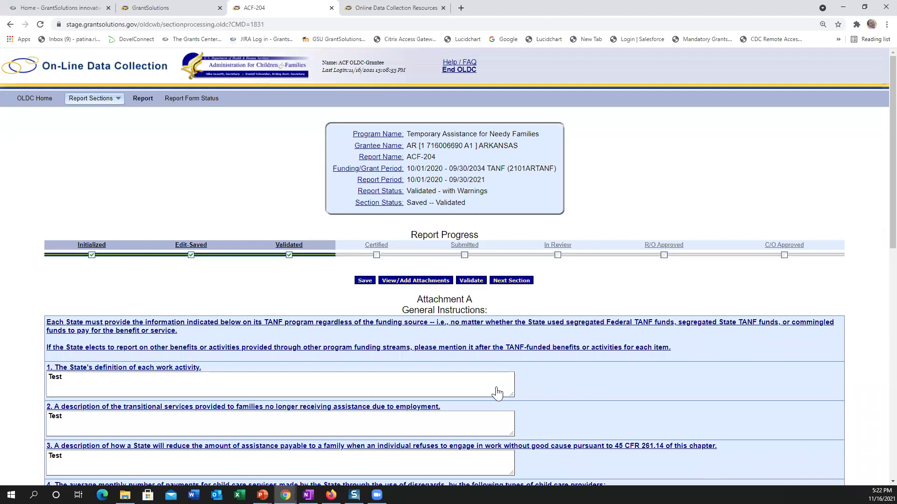
pyautogui.scroll(-3, 320, 233)
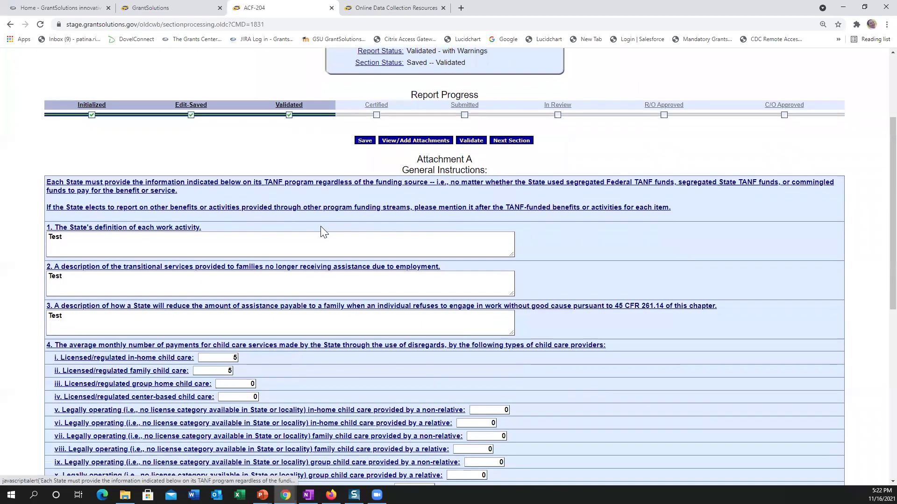
pyautogui.scroll(3, 325, 229)
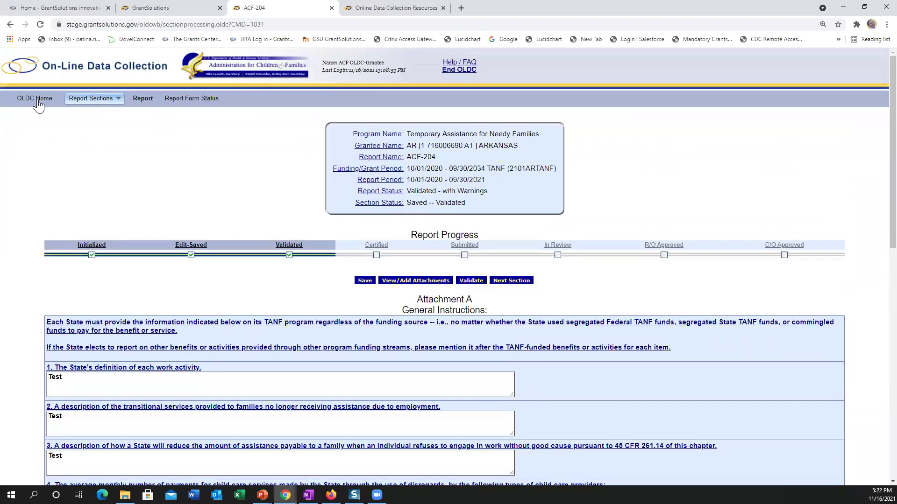
pyautogui.click(35, 99)
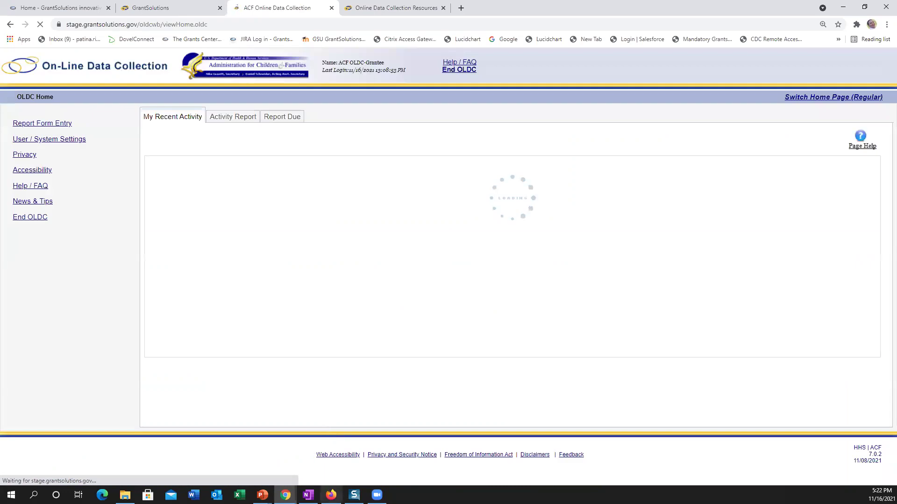
# Return to the PowerPoint slide show and advance to slide 70, Help and Support
pyautogui.moveTo(262, 495)
pyautogui.click(299, 464)
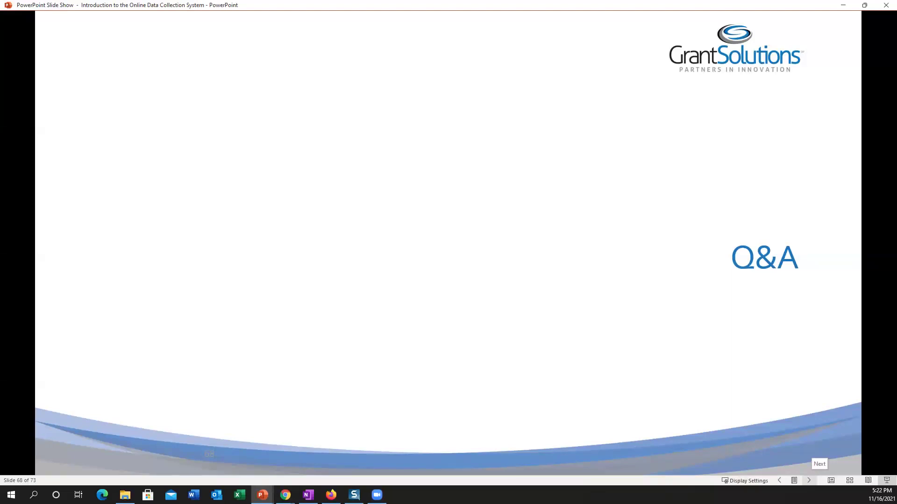
pyautogui.click(810, 481)
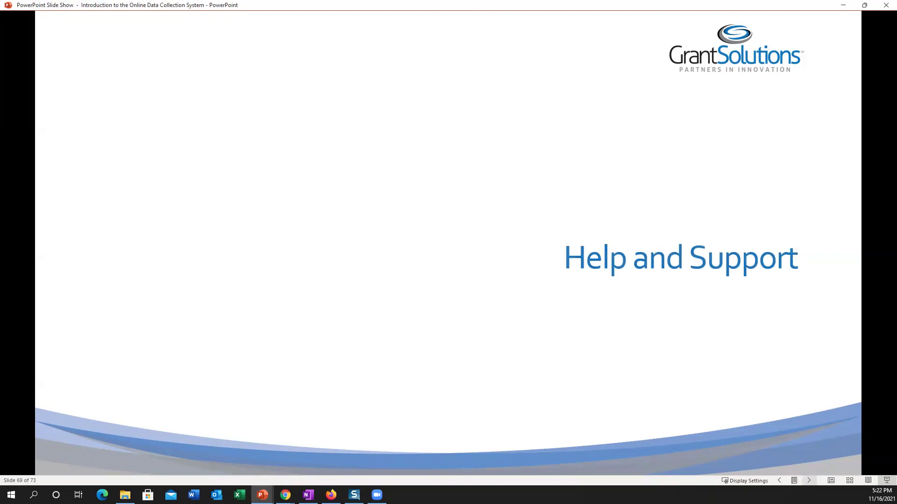
pyautogui.click(809, 481)
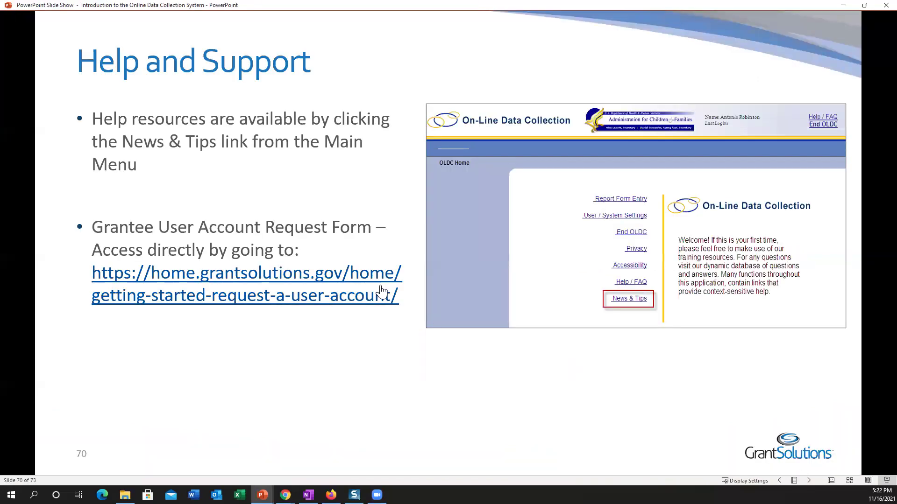